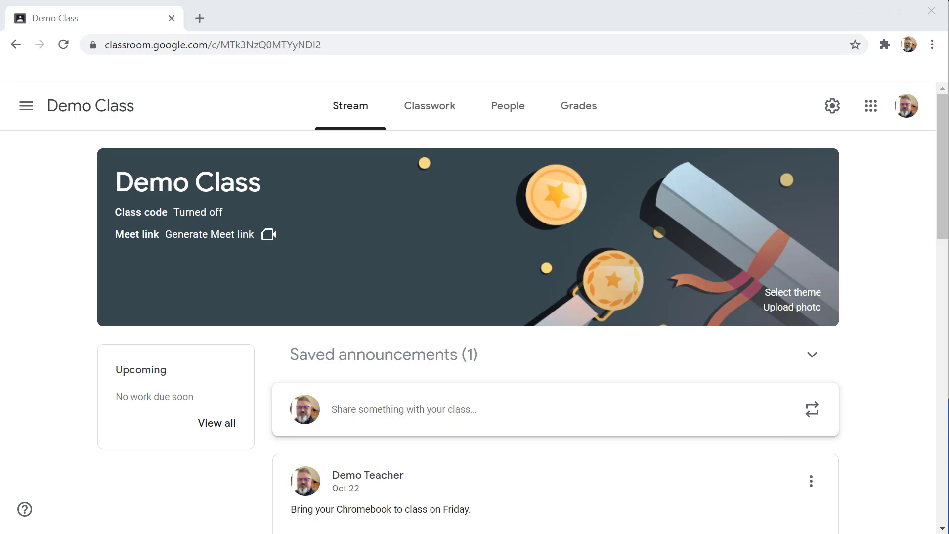
Go to the Demo Class Classwork page and bring up the Create menu
left_click(430, 114)
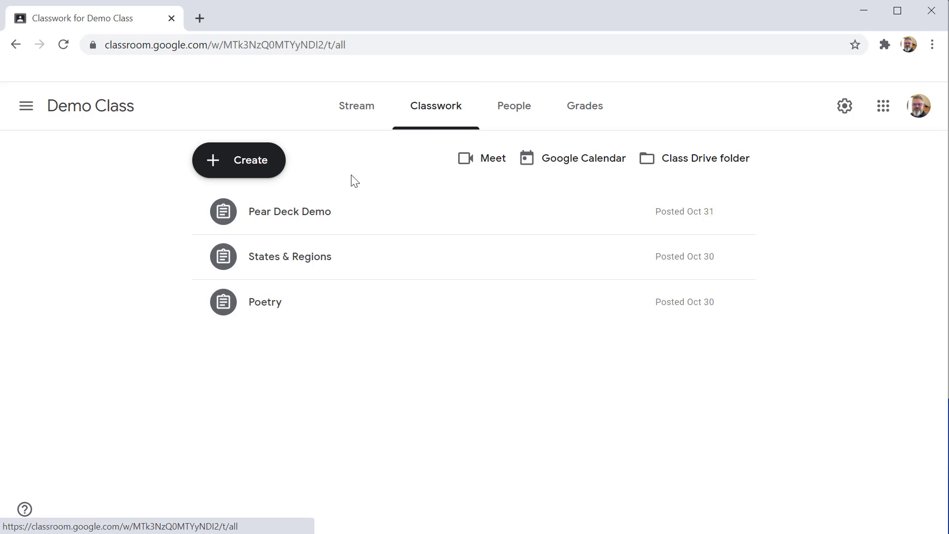
left_click(267, 173)
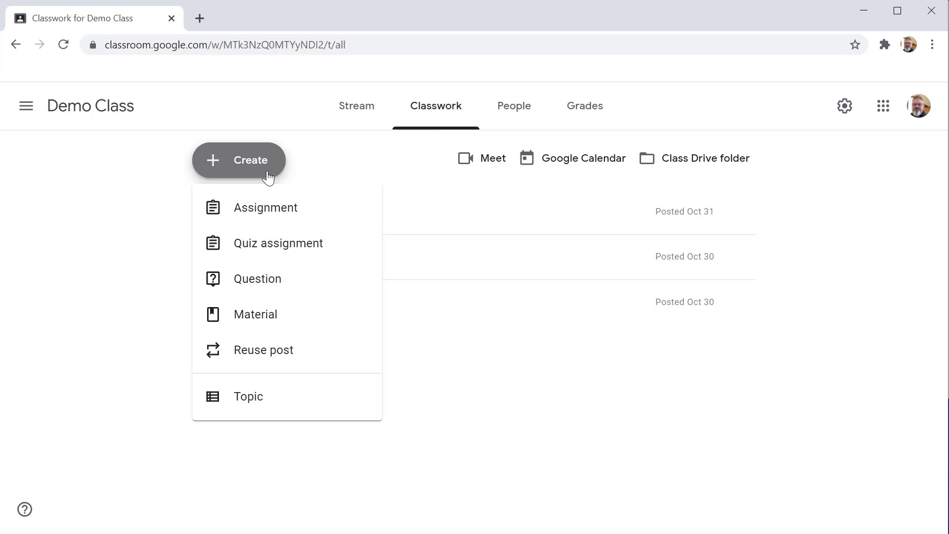
Create a new quiz assignment titled 'Animals and Nature Quiz'
left_click(280, 244)
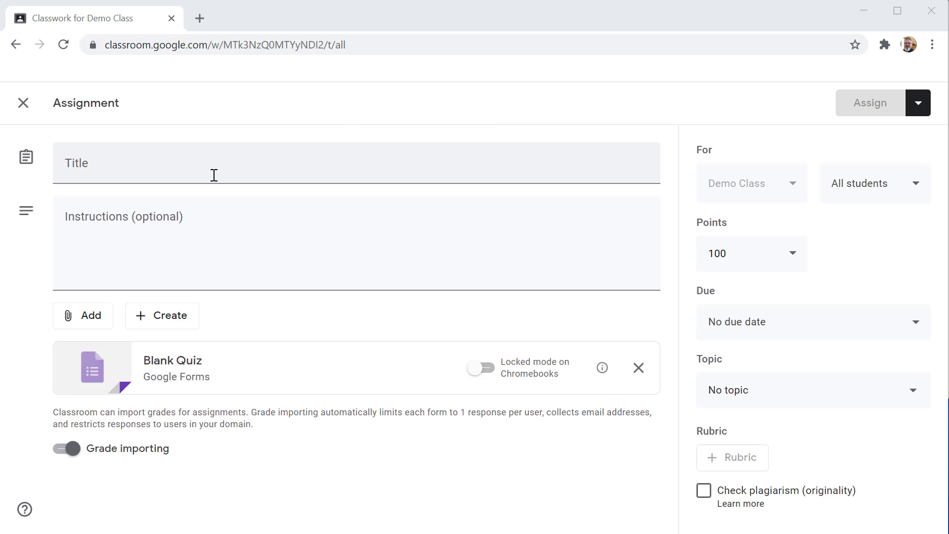
left_click(373, 182)
type("Animals and Nature")
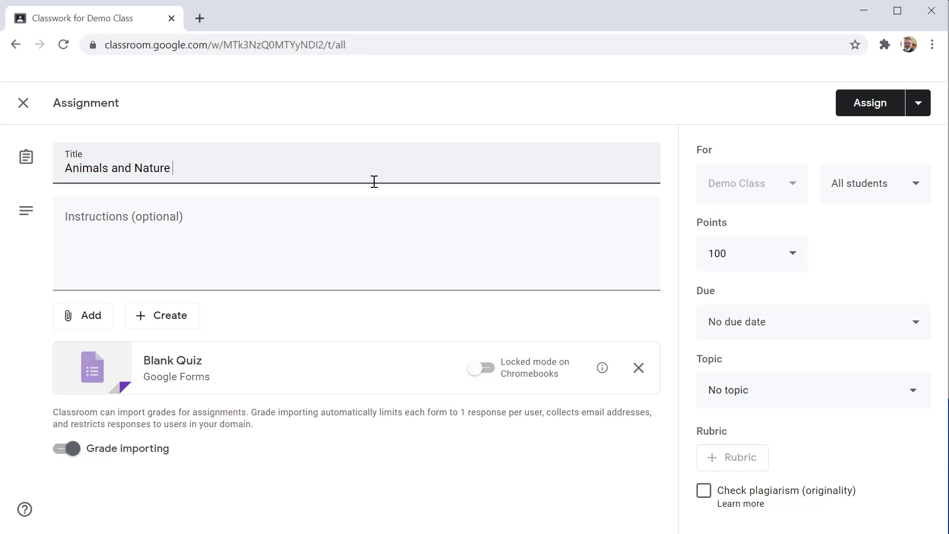
type("Quiz")
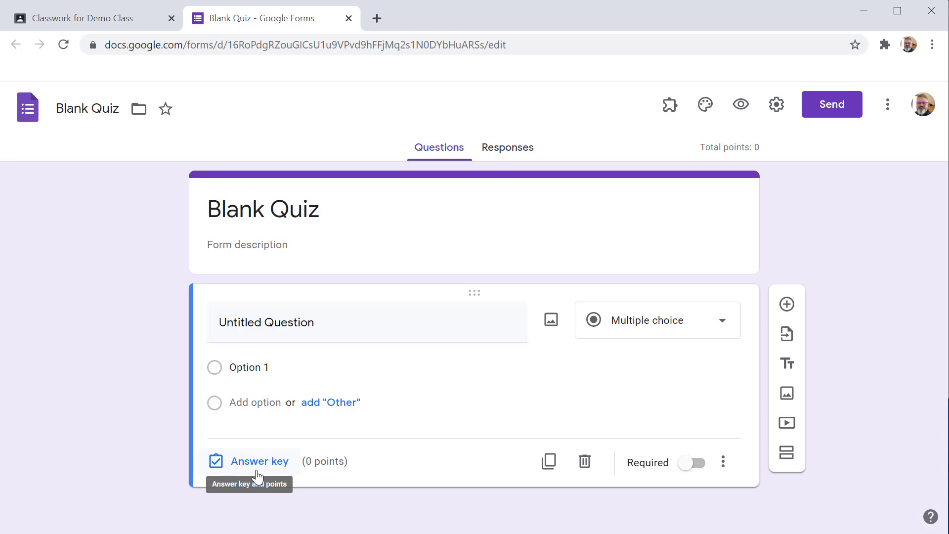
Rename the form to 'Animals and Nature' and keep the first question as Multiple choice
left_click(319, 210)
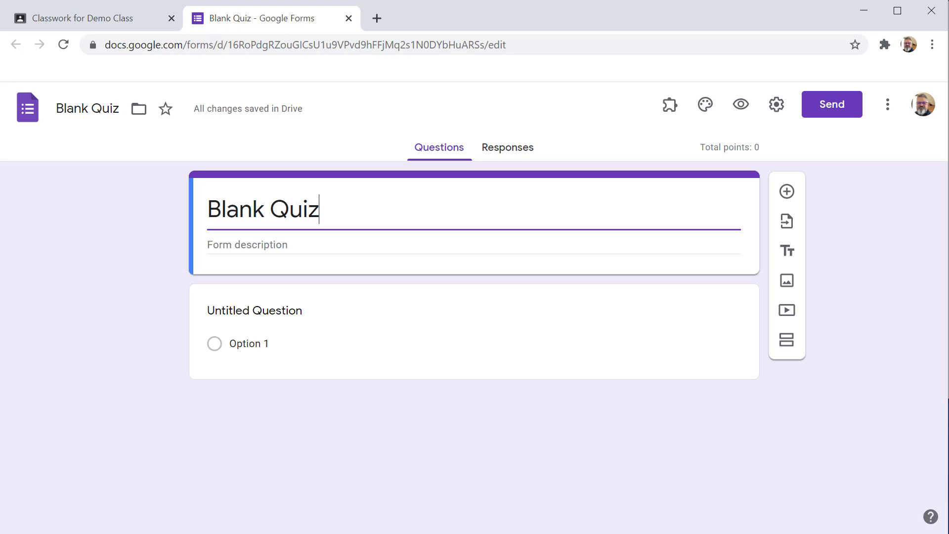
key("ctrl+a")
type("Animals and Nature")
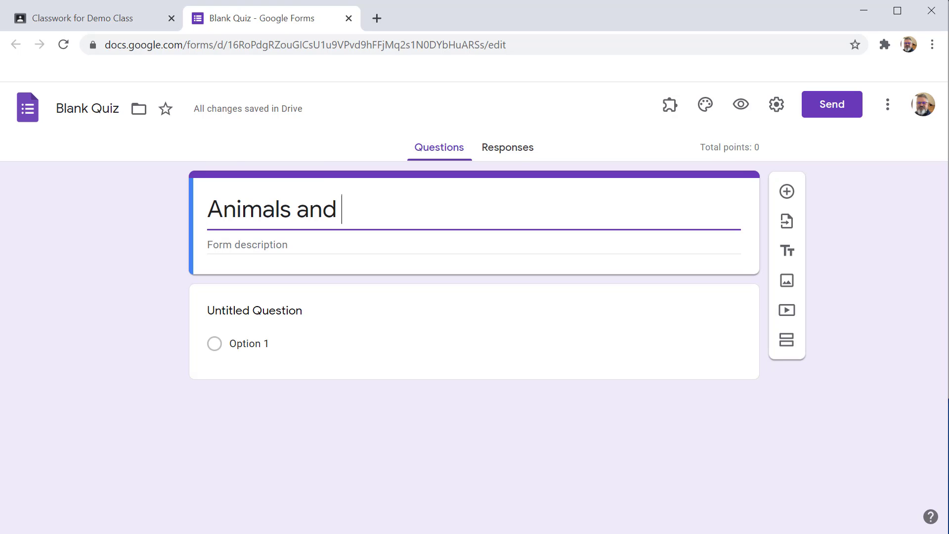
left_click(275, 325)
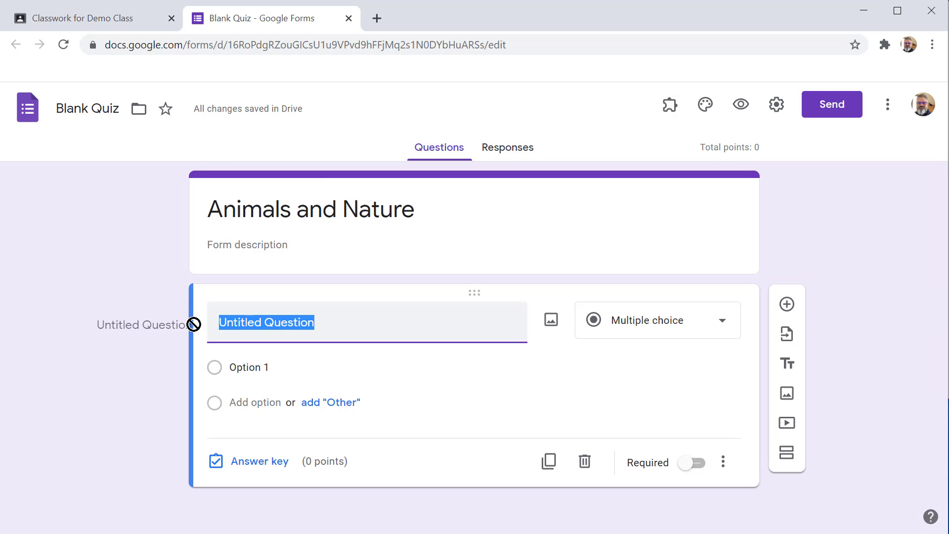
left_click(681, 328)
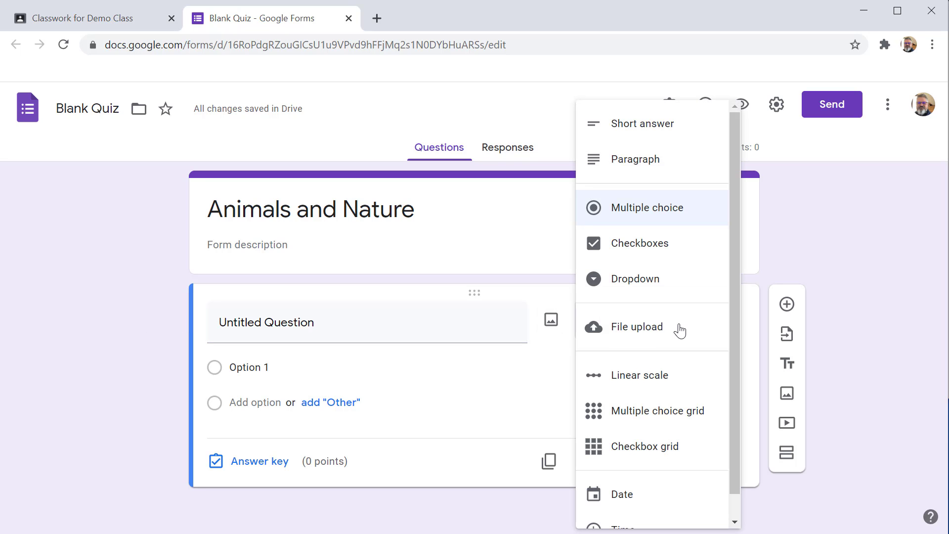
left_click(654, 213)
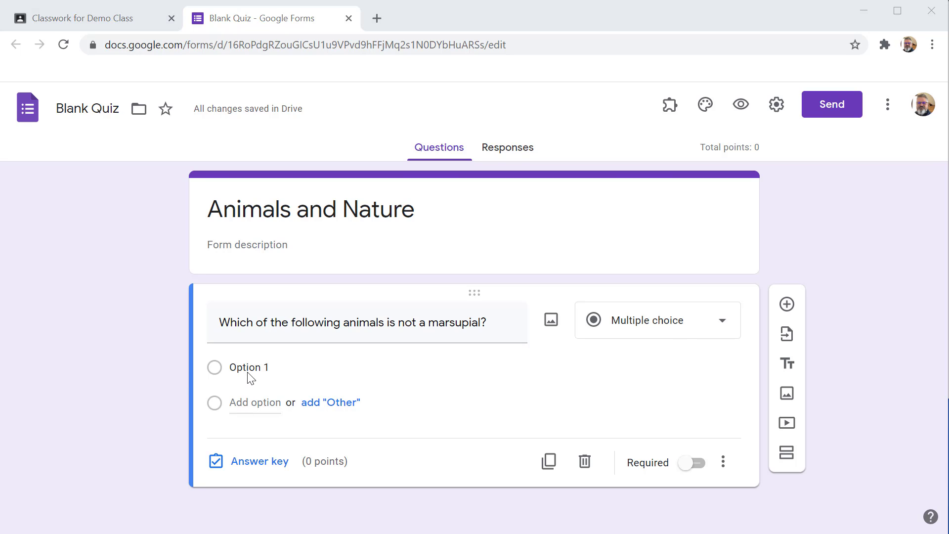
Add answer choices Platypus, Wombat, Opossum and Bandicoot, adding then removing an Other option
left_click(289, 369)
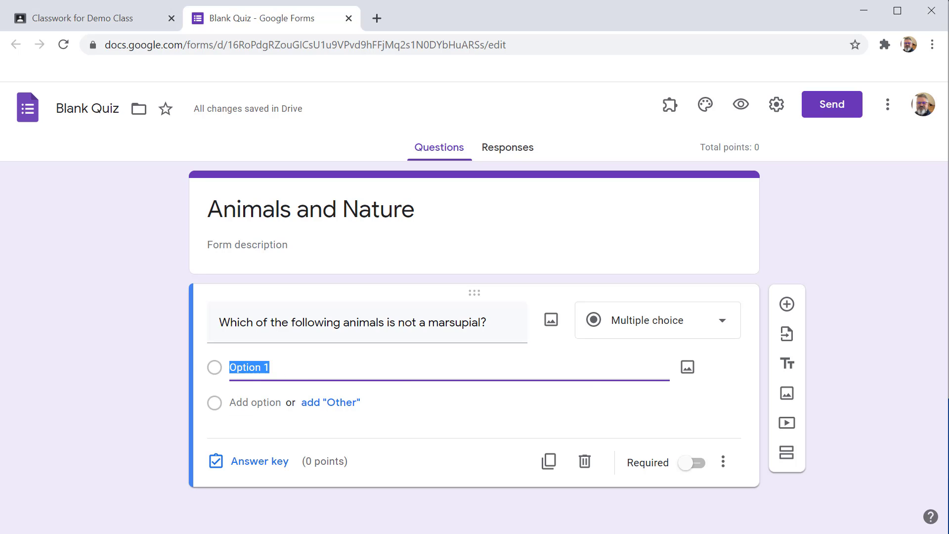
type("Platypus")
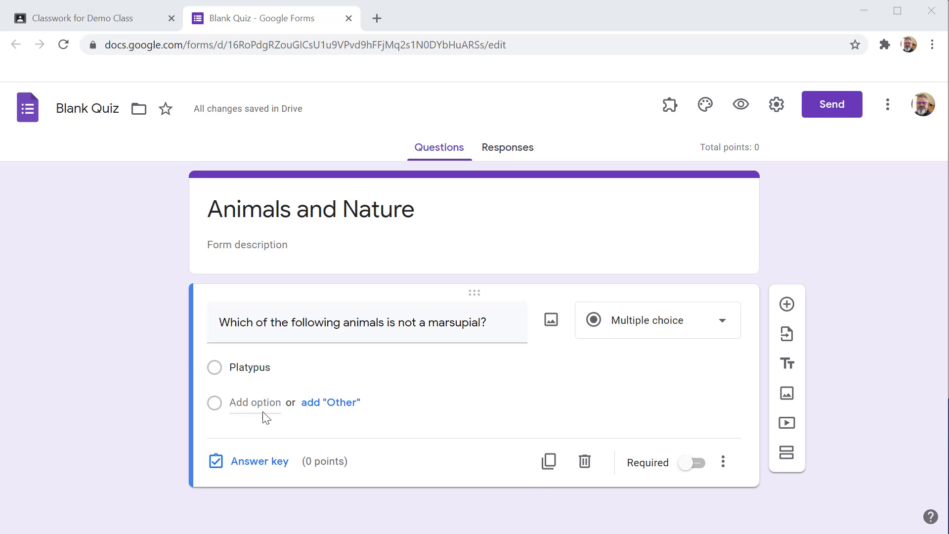
left_click(254, 403)
type("Wombat")
key("alt+Tab")
left_click(259, 439)
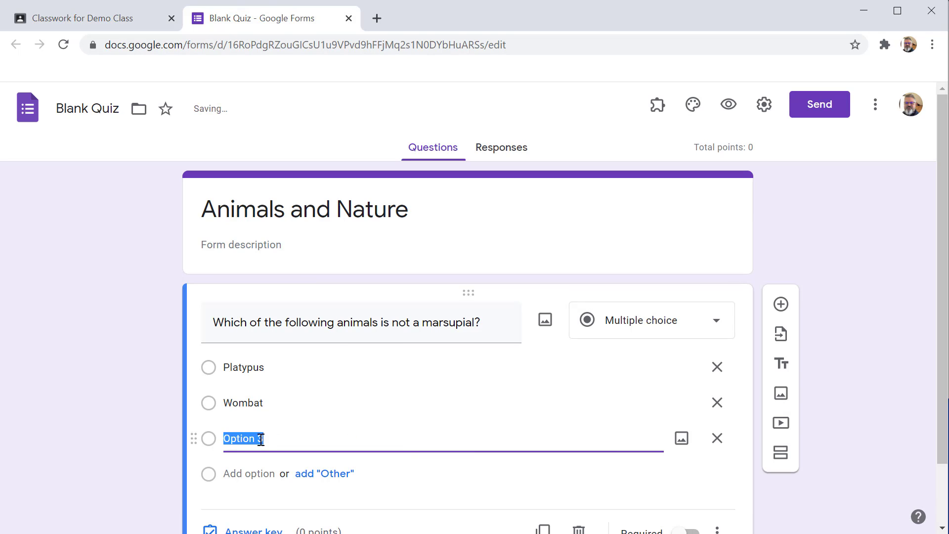
type("Opossum")
key("alt+Tab")
left_click(249, 474)
type("Bandicoot")
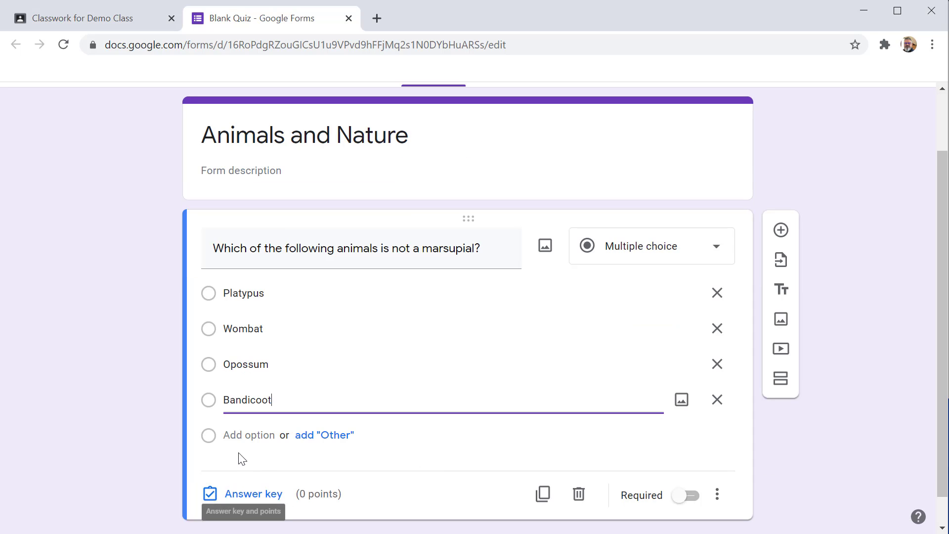
left_click(335, 447)
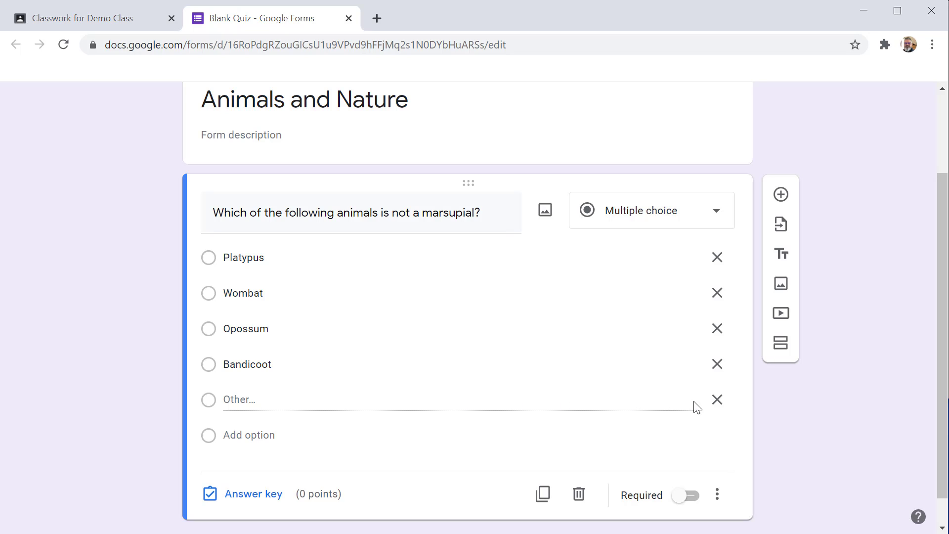
left_click(717, 401)
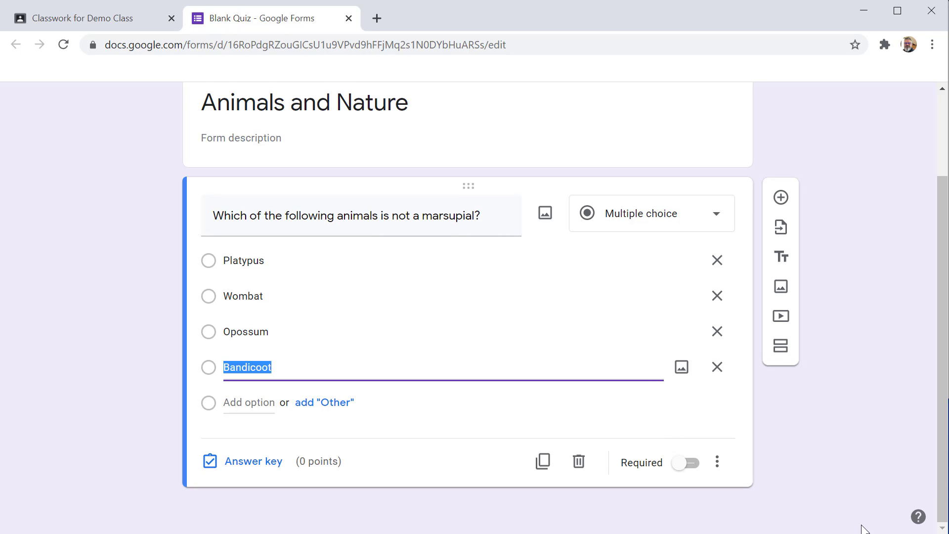
In the answer key, mark Platypus correct and set the question to 10 points
left_click(244, 466)
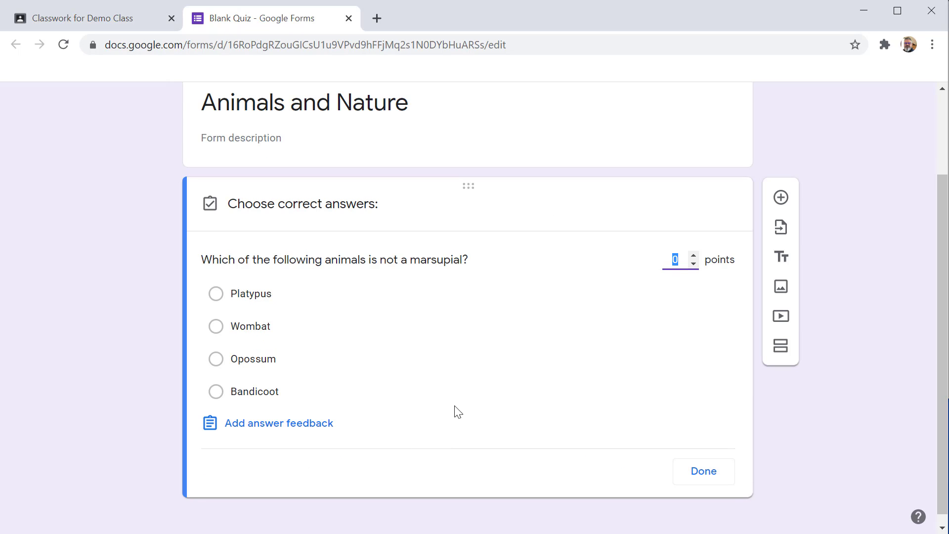
left_click(218, 297)
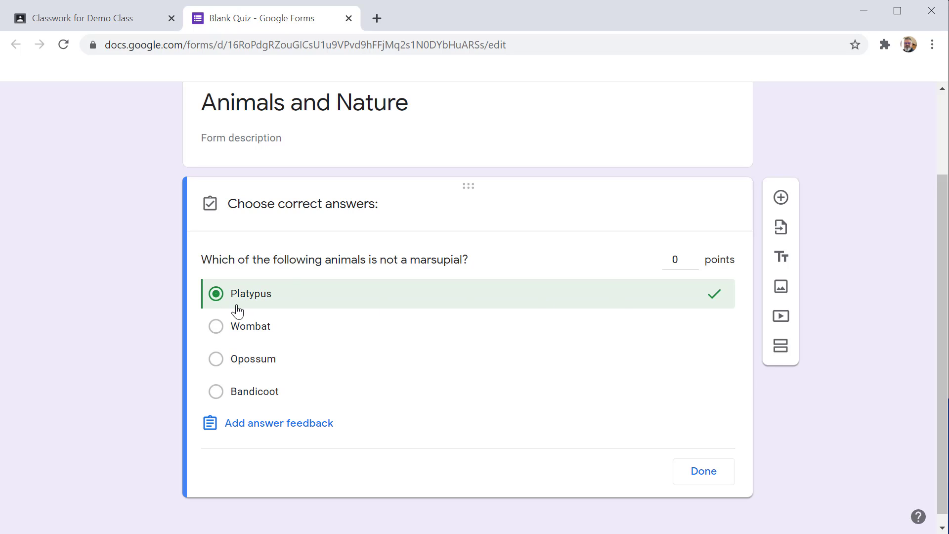
left_click(674, 260)
type("10")
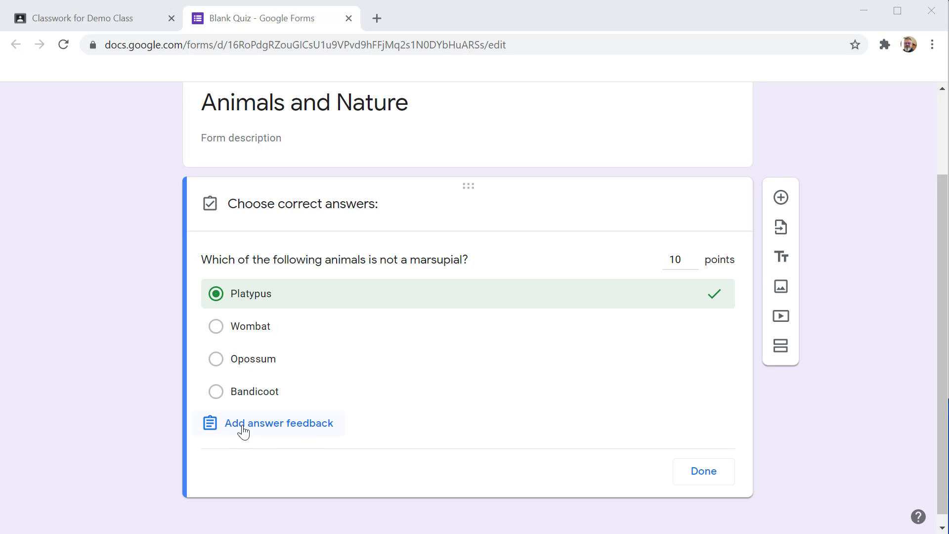
Give incorrect answers the pasted platypus explanation plus the Dr. Binocs platypus YouTube video
left_click(266, 431)
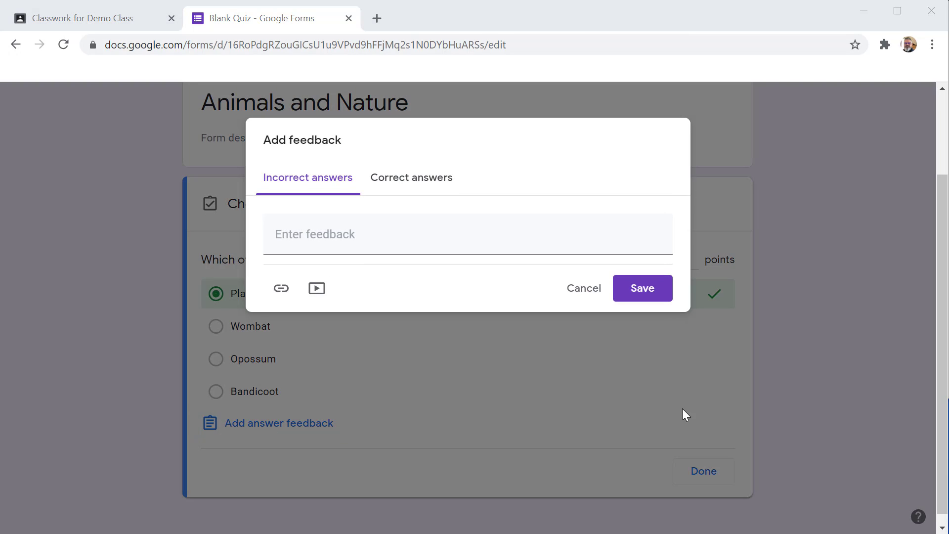
left_click(327, 247)
type("The platypus is a semiaquatic egg-laying mammal. The platypus is a semiaquatic egg-laying mammal.")
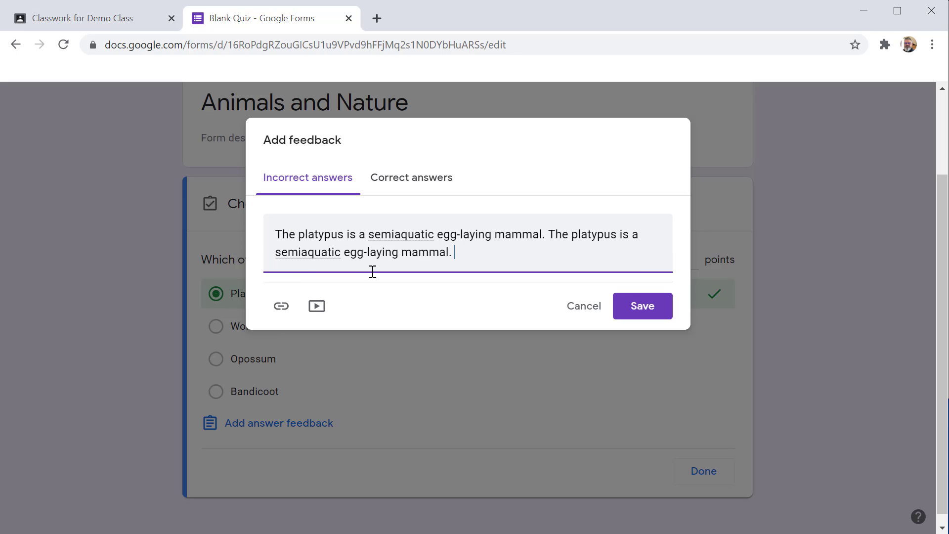
left_click(282, 307)
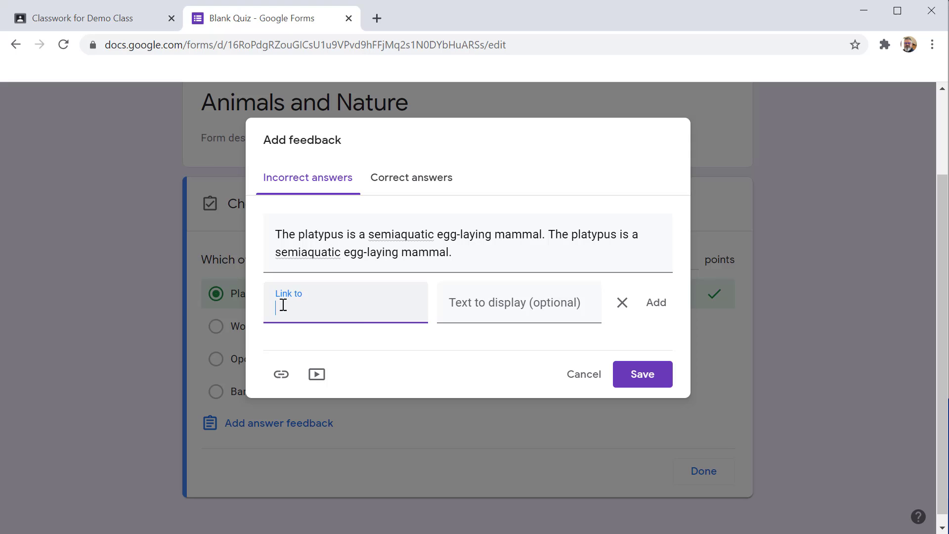
left_click(317, 377)
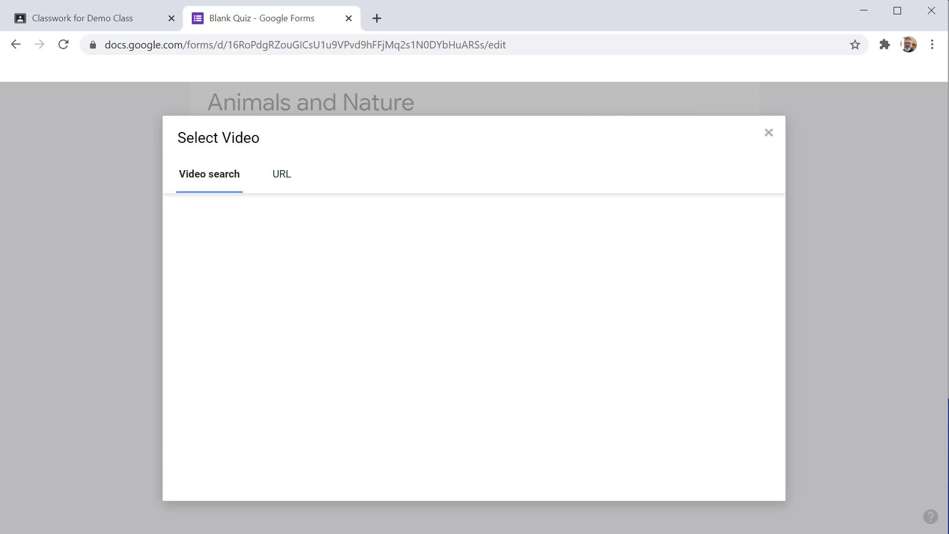
left_click(547, 213)
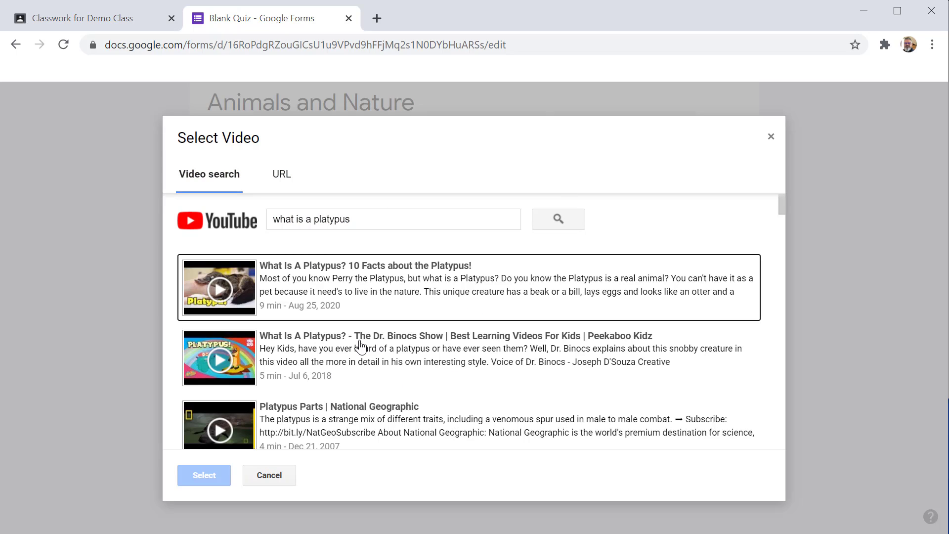
left_click(366, 352)
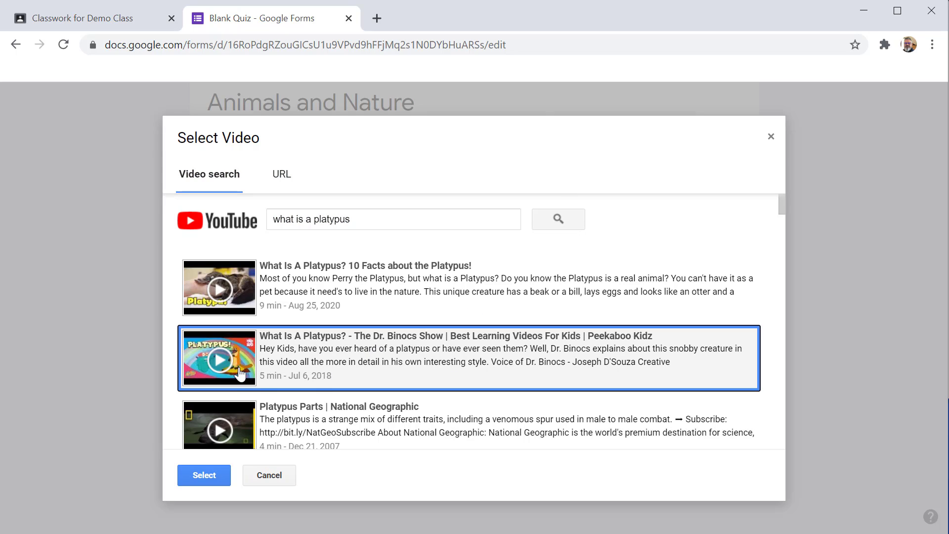
left_click(206, 476)
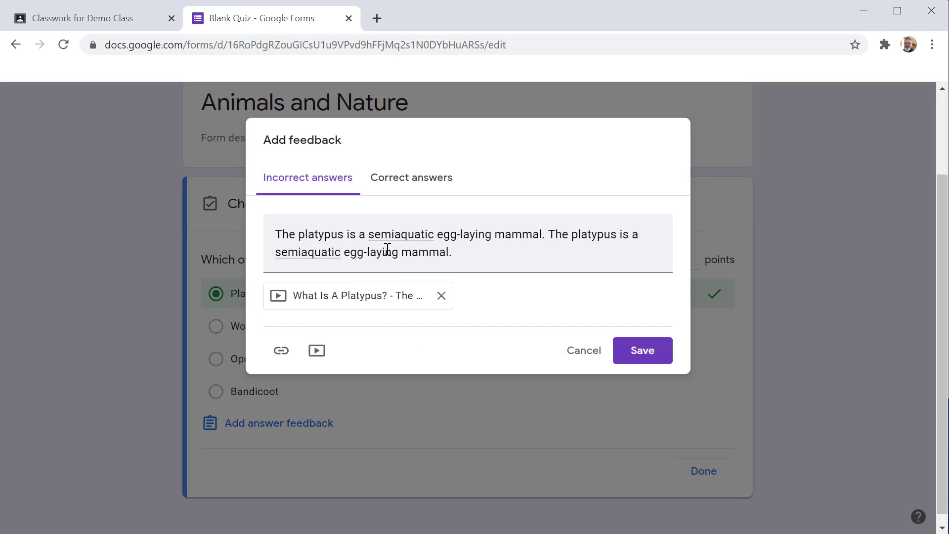
Set the correct-answer feedback to 'Great job' and save the feedback
left_click(421, 181)
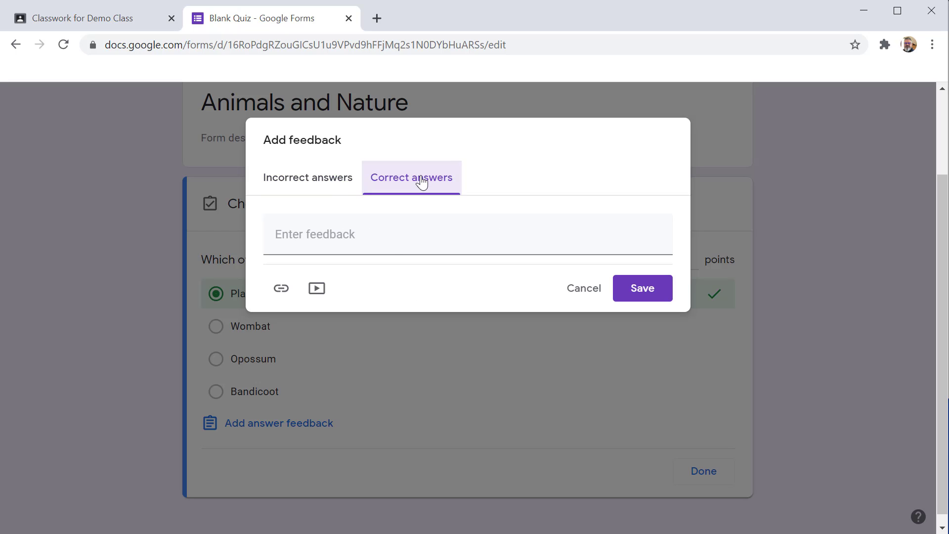
left_click(394, 248)
type("Great job")
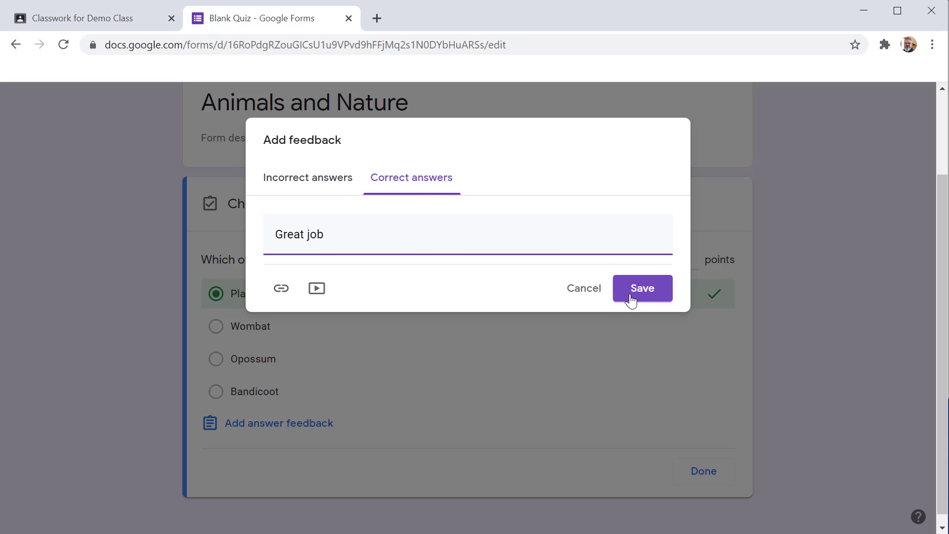
left_click(638, 298)
scroll(183, 311, "down", 1)
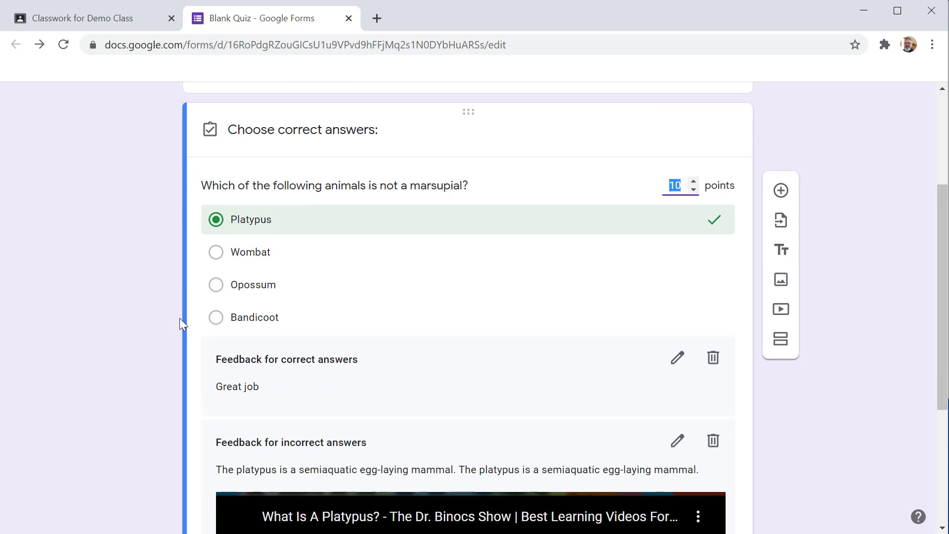
scroll(180, 318, "down", 1)
scroll(233, 328, "down", 1)
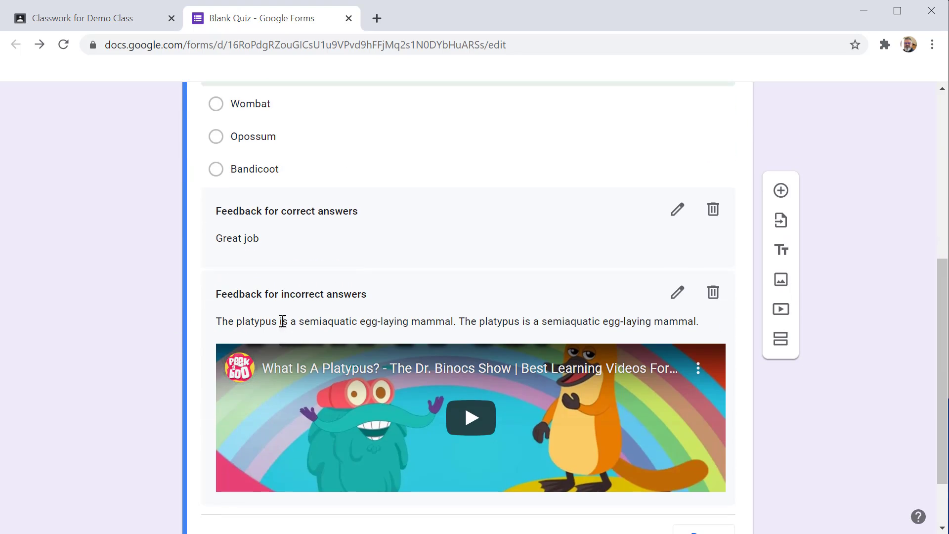
left_click_drag(282, 322, 535, 322)
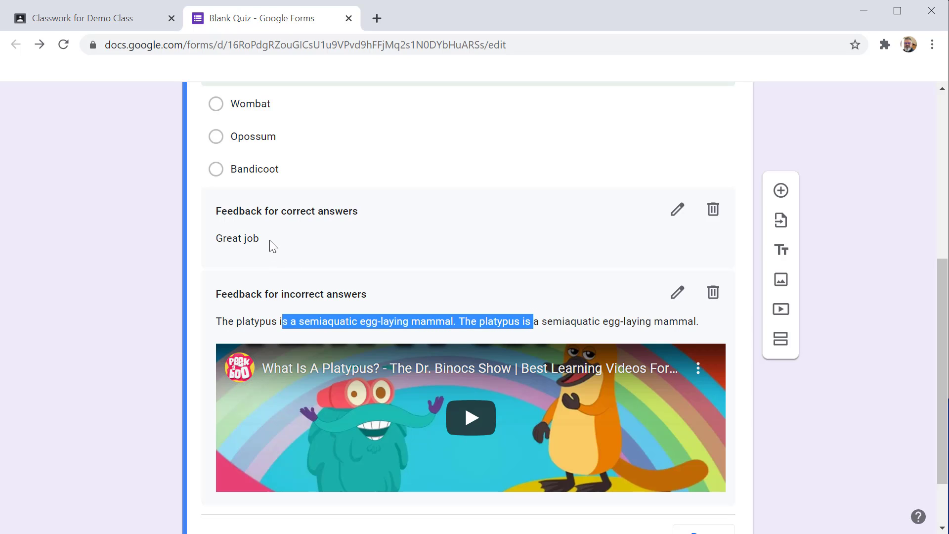
scroll(445, 322, "down", 1)
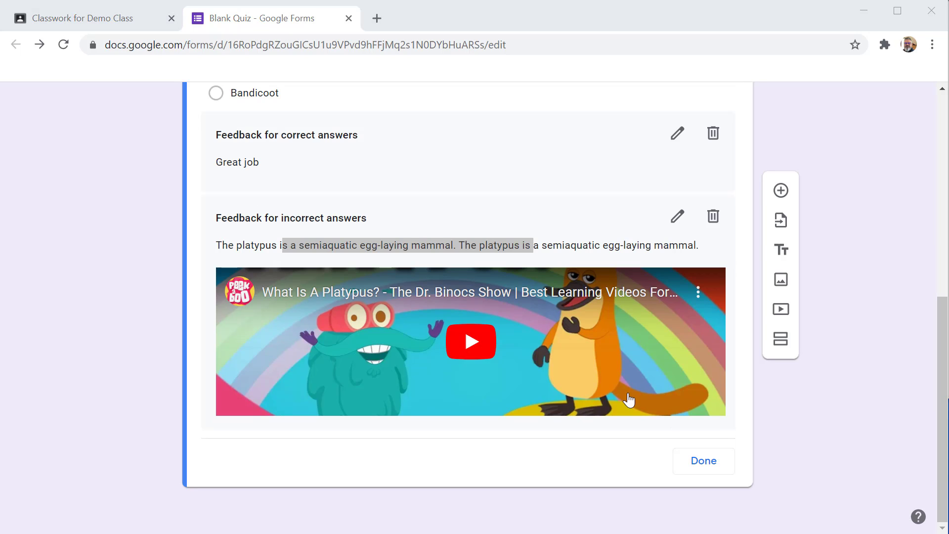
Close the answer key, make the marsupial question required, and show its description field
left_click(723, 472)
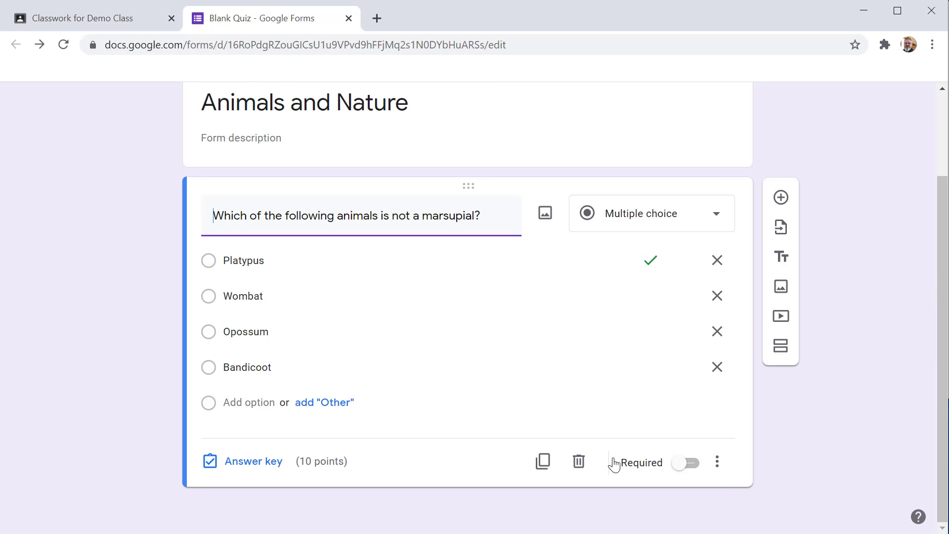
left_click(688, 465)
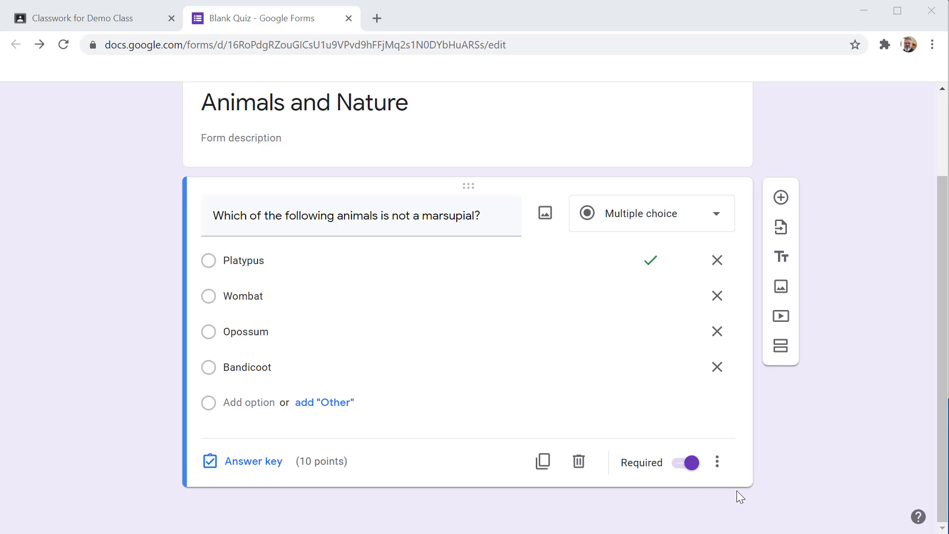
left_click(717, 466)
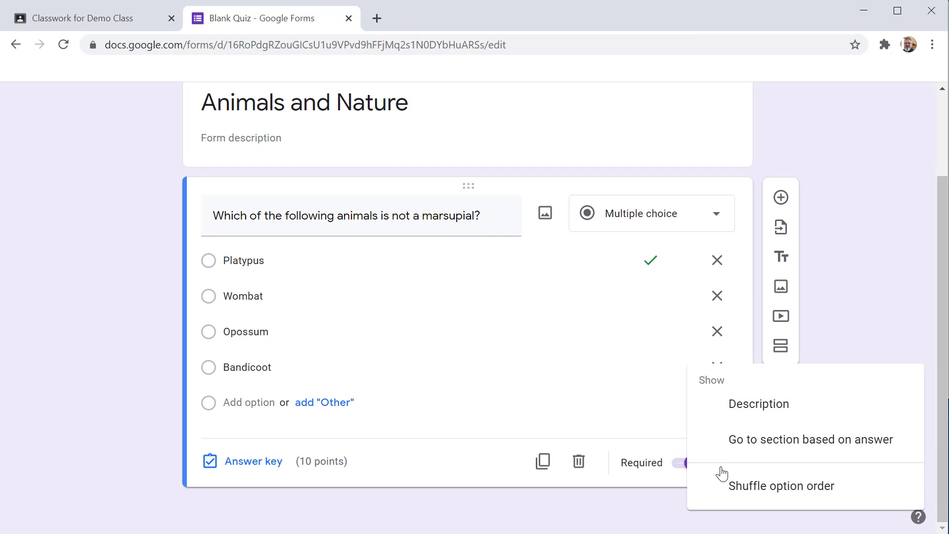
left_click(749, 416)
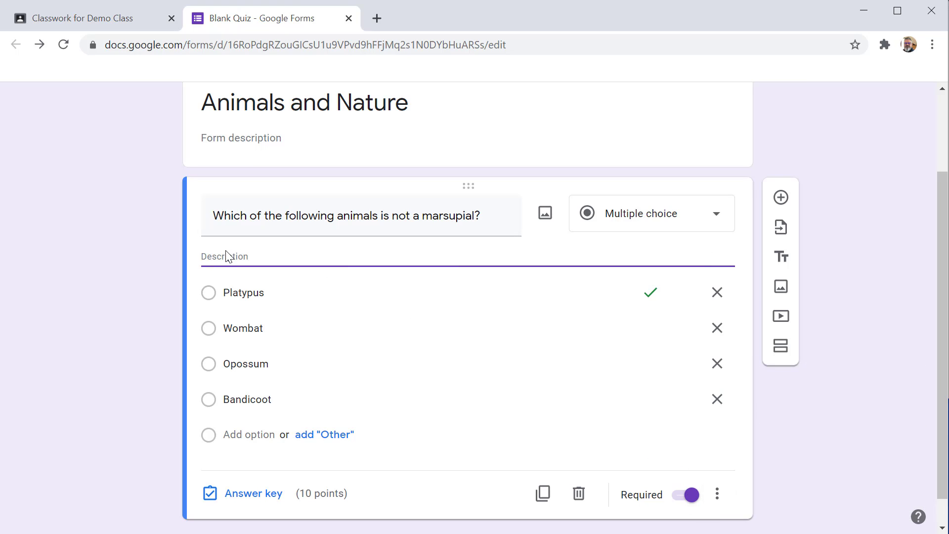
Turn on Go to section based on answer, review Wombat and Bandicoot destinations, then turn it off
left_click(718, 495)
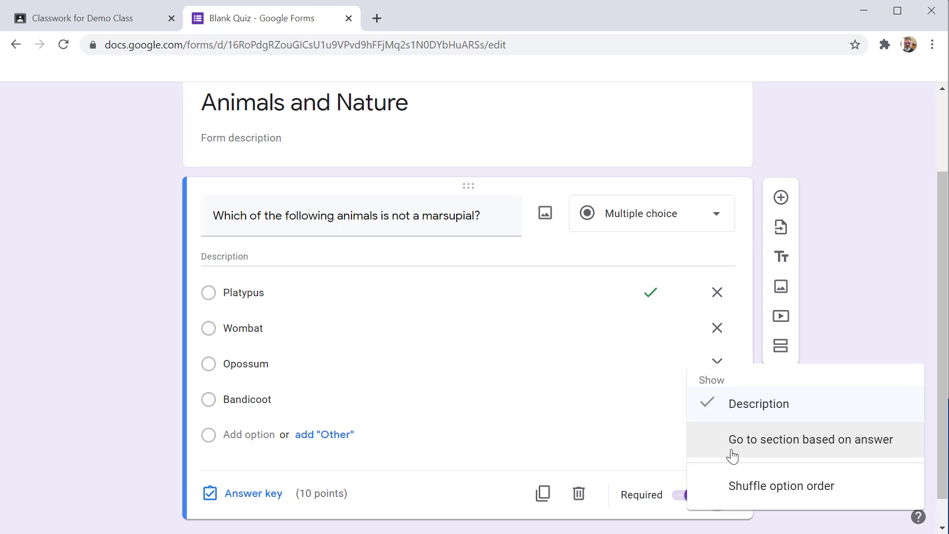
left_click(761, 444)
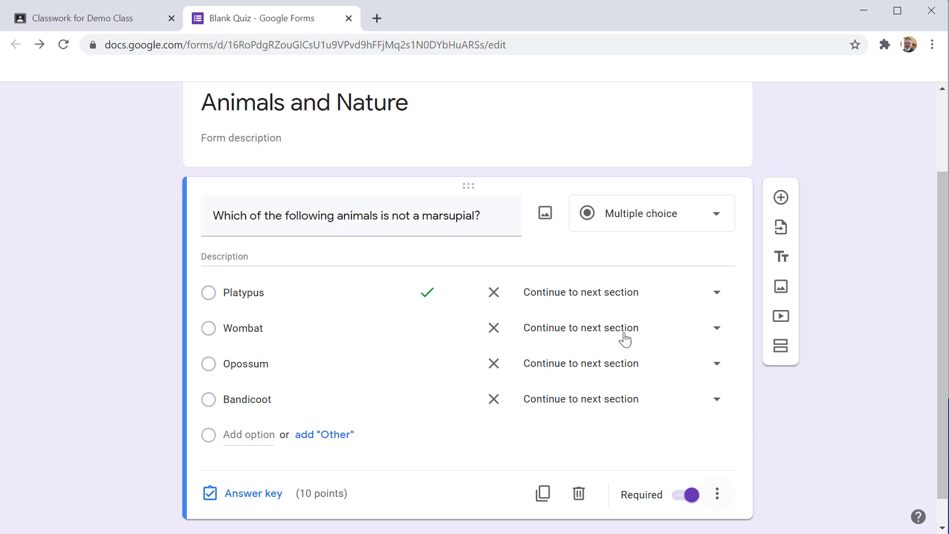
left_click(717, 329)
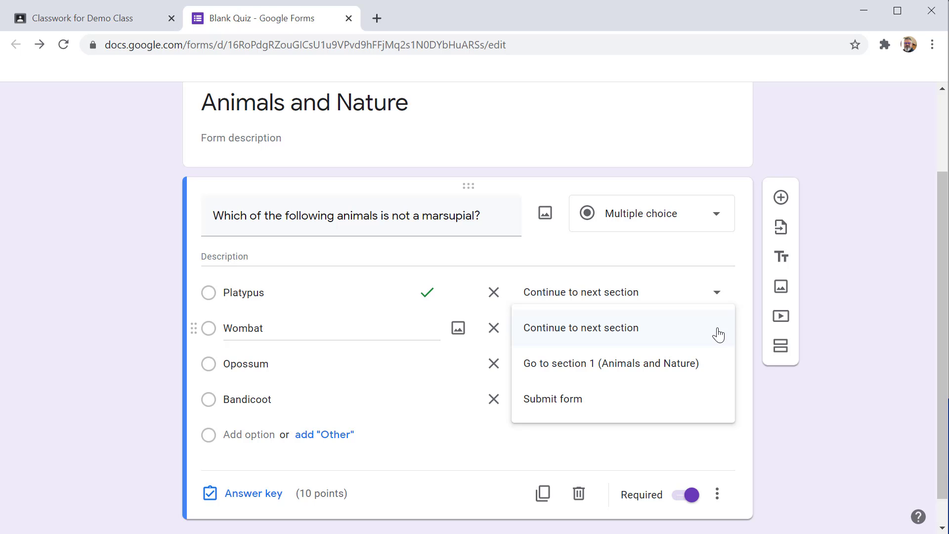
left_click(821, 430)
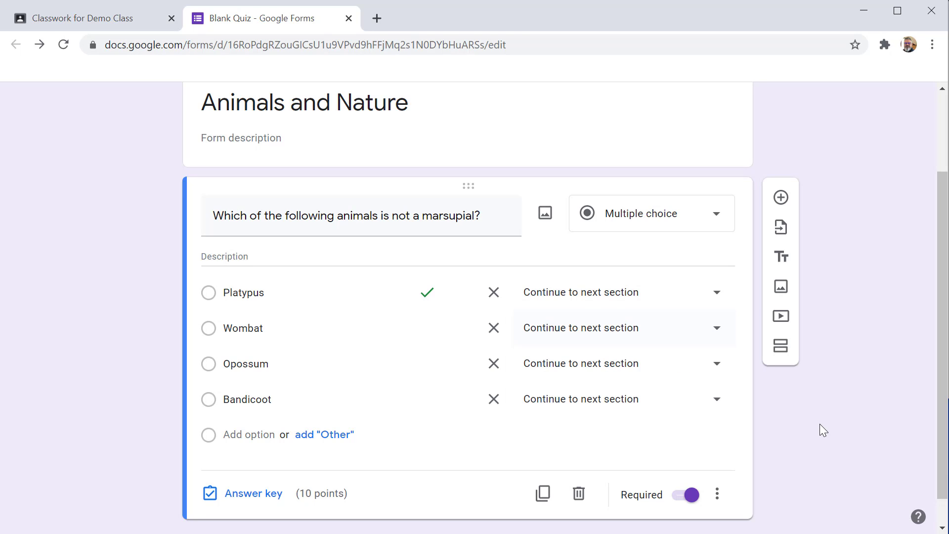
left_click(722, 409)
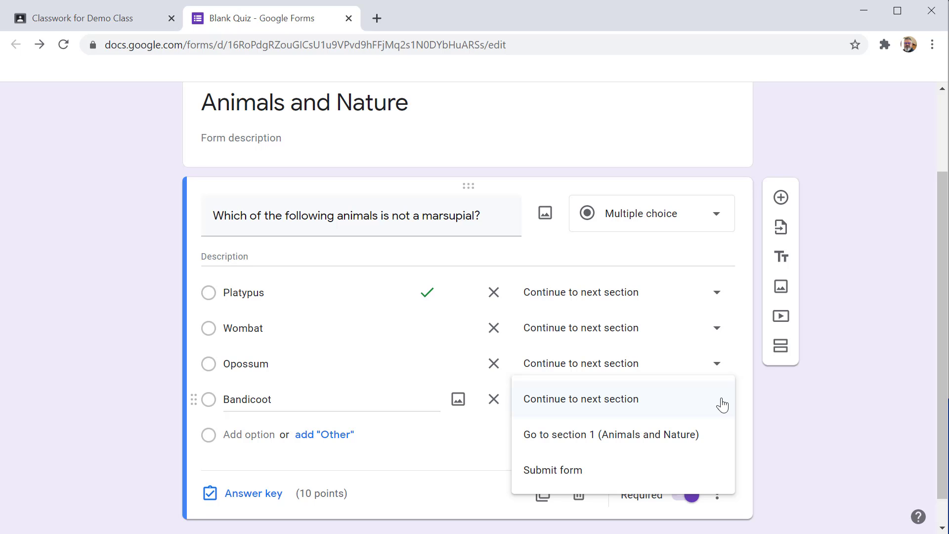
left_click(722, 406)
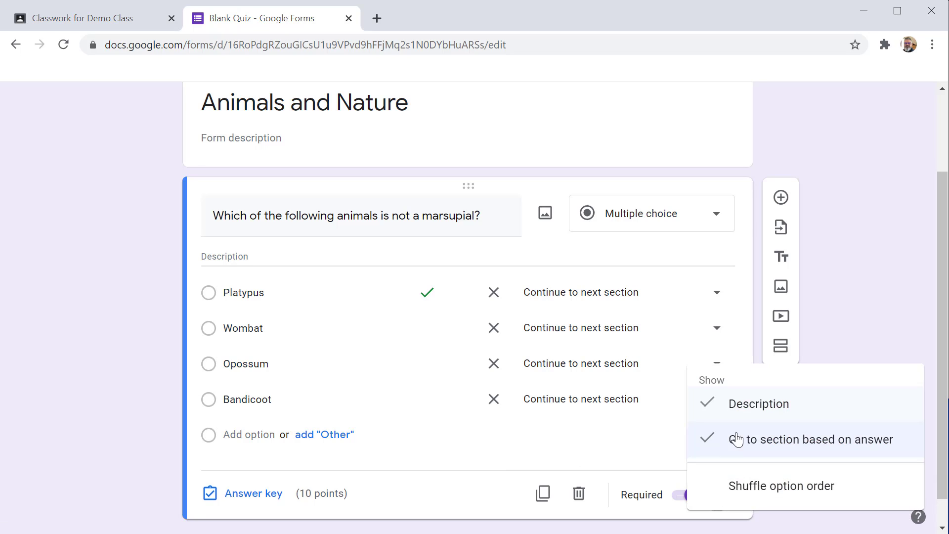
left_click(741, 437)
Hide the description field and add a new question below the marsupial question
left_click(720, 493)
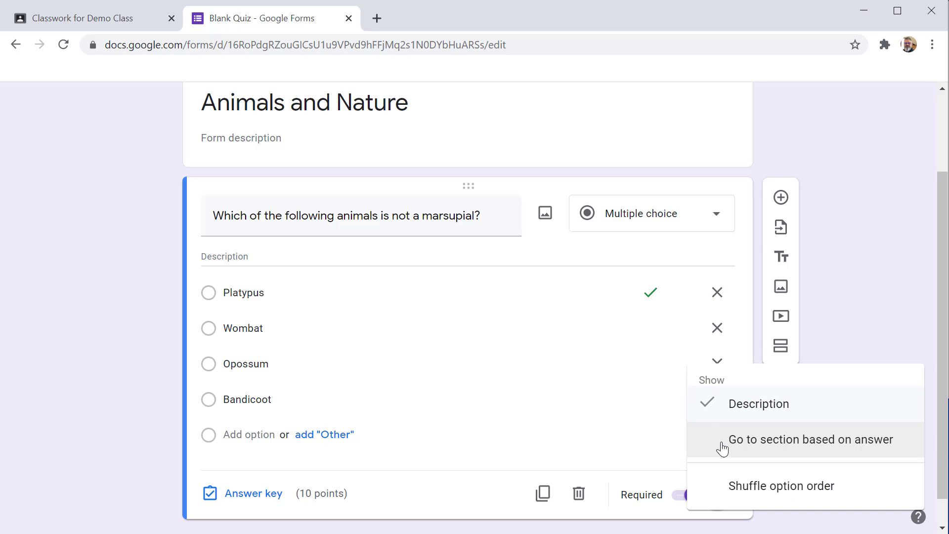
left_click(739, 408)
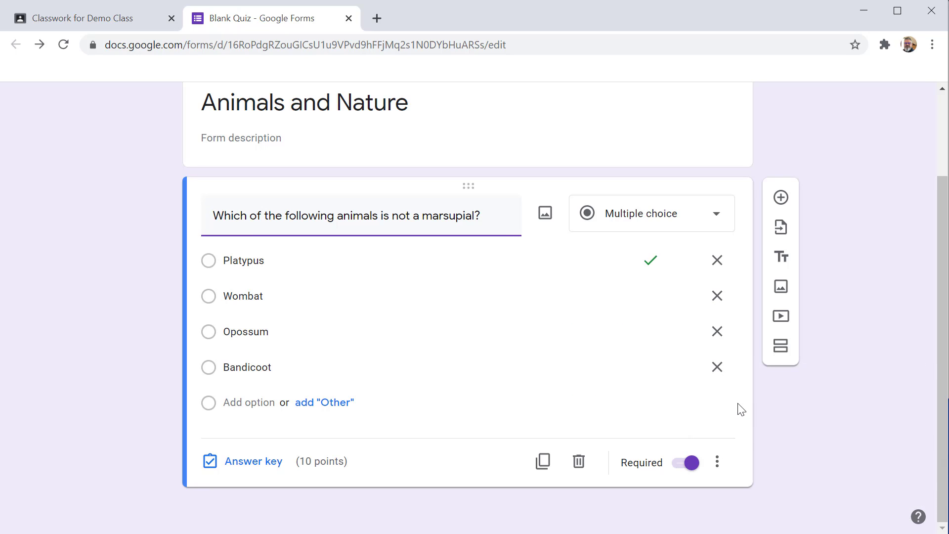
left_click(717, 462)
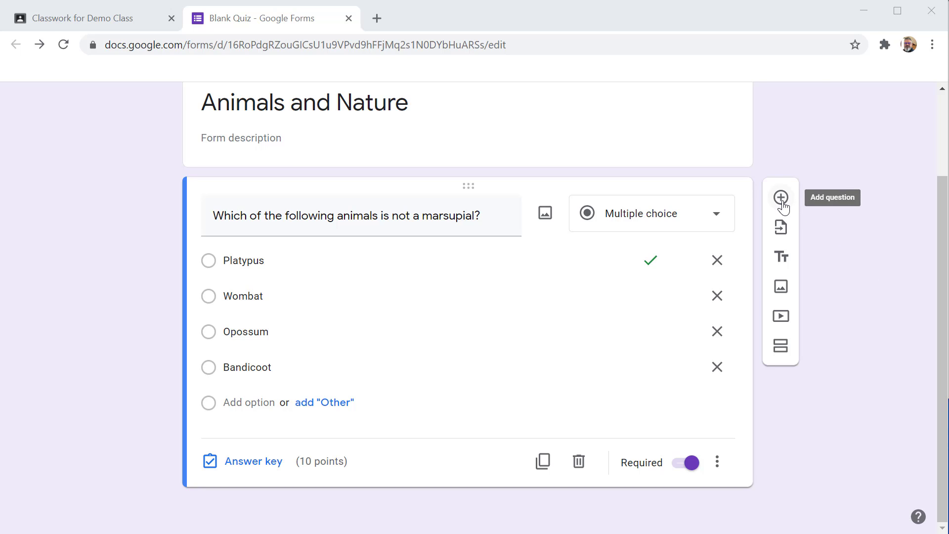
left_click(782, 199)
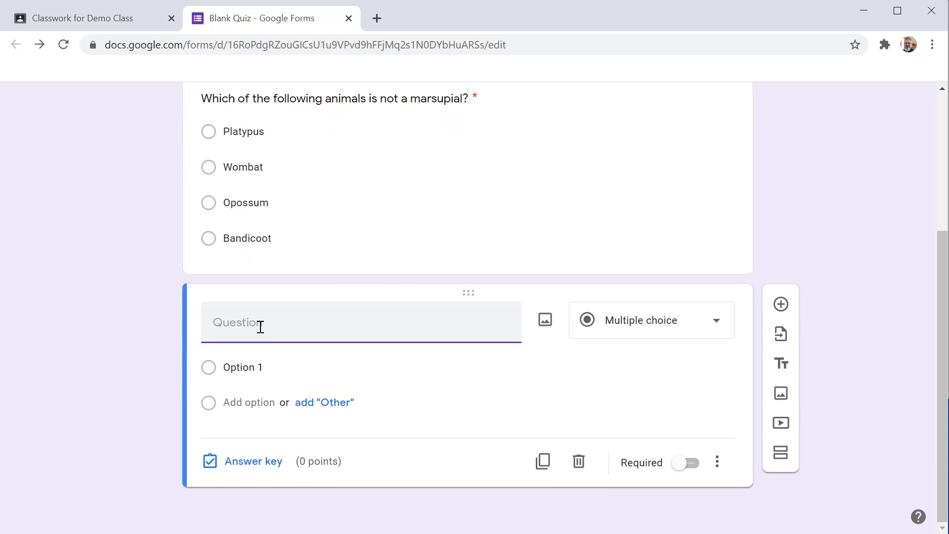
Make a Checkboxes question 'Which of the following is a bird?' with options Robin, Duck, Platypus, Ostrich
left_click(706, 329)
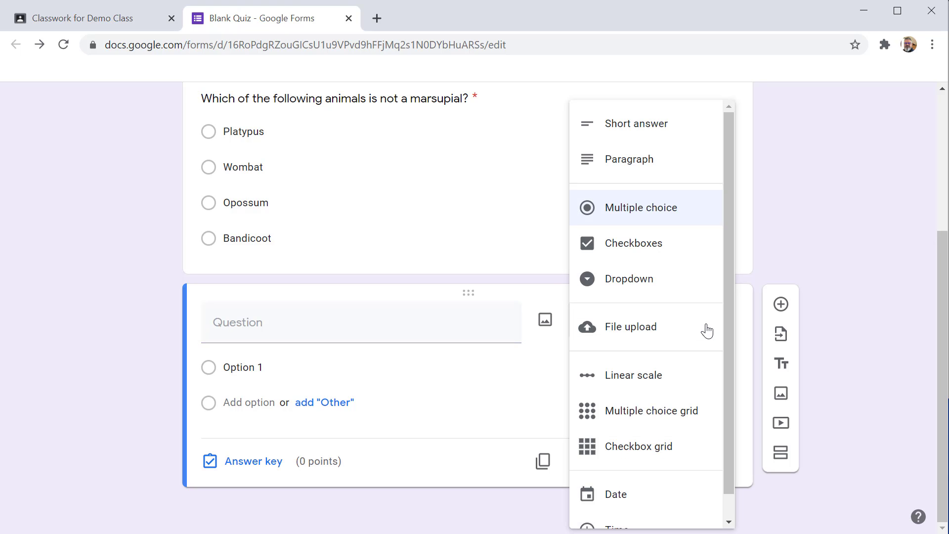
left_click(636, 248)
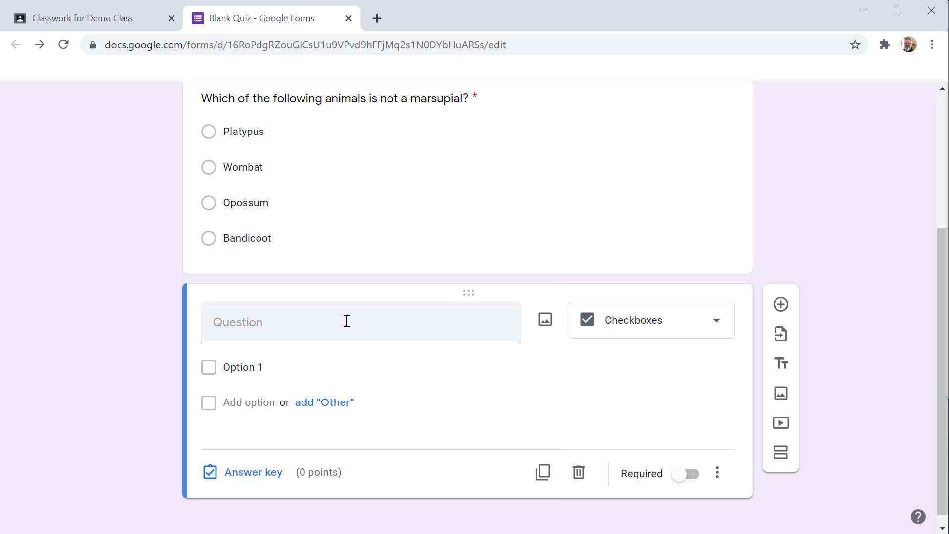
scroll(77, 222, "up", 2)
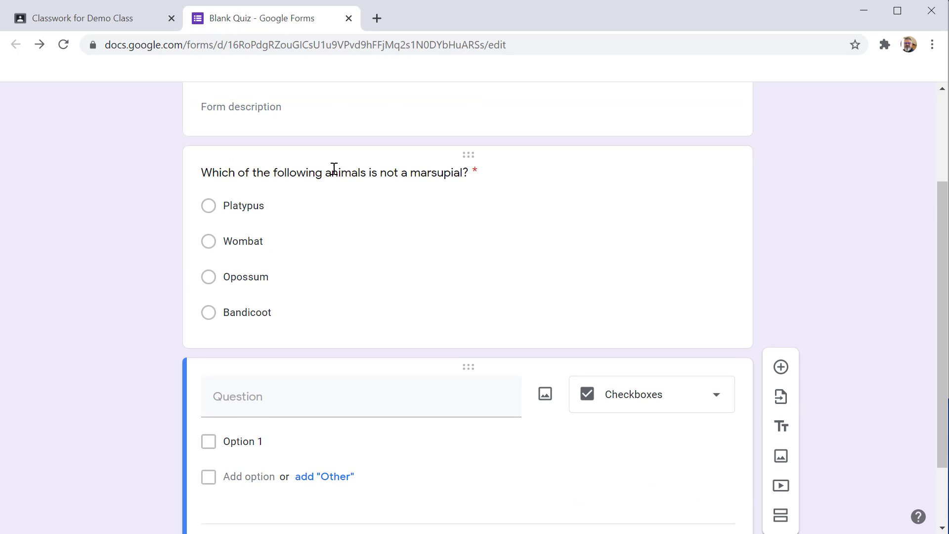
scroll(282, 272, "down", 2)
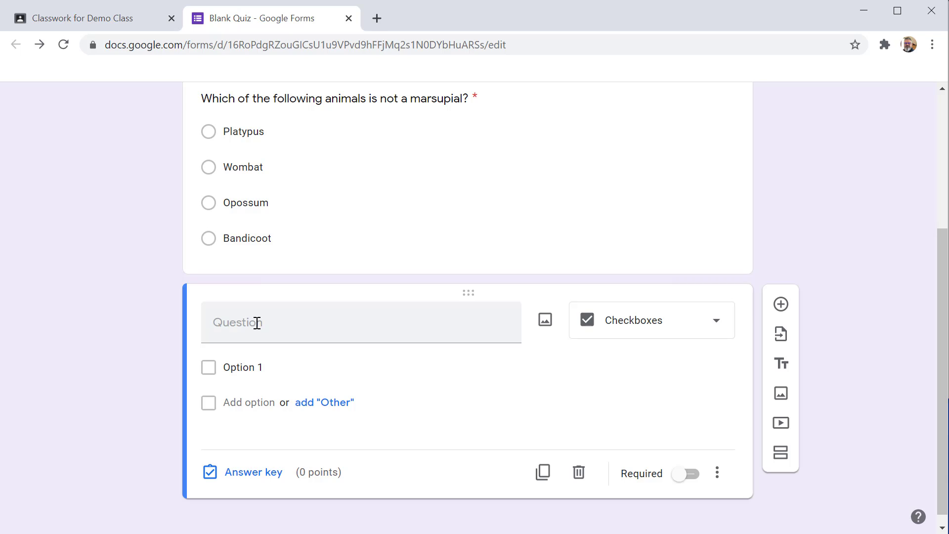
left_click(374, 330)
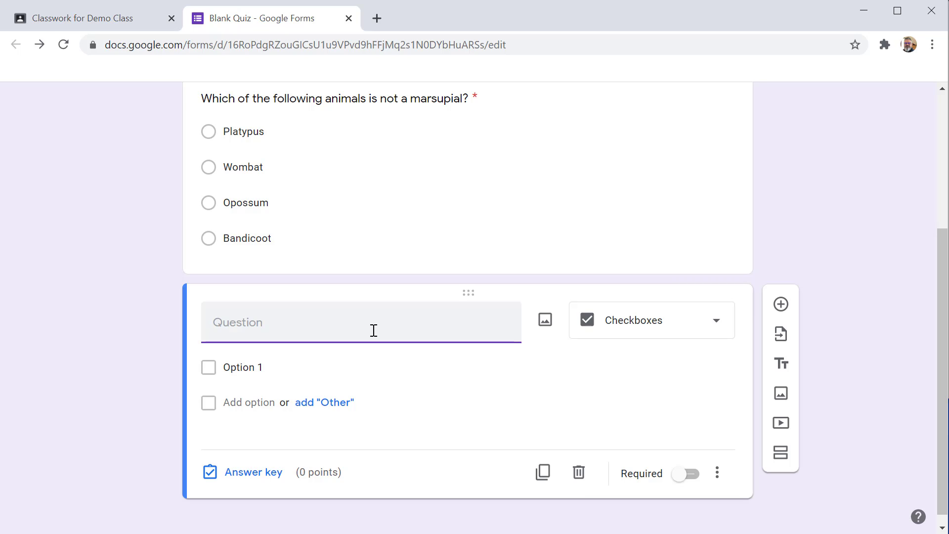
type("Which of the following is a bird?")
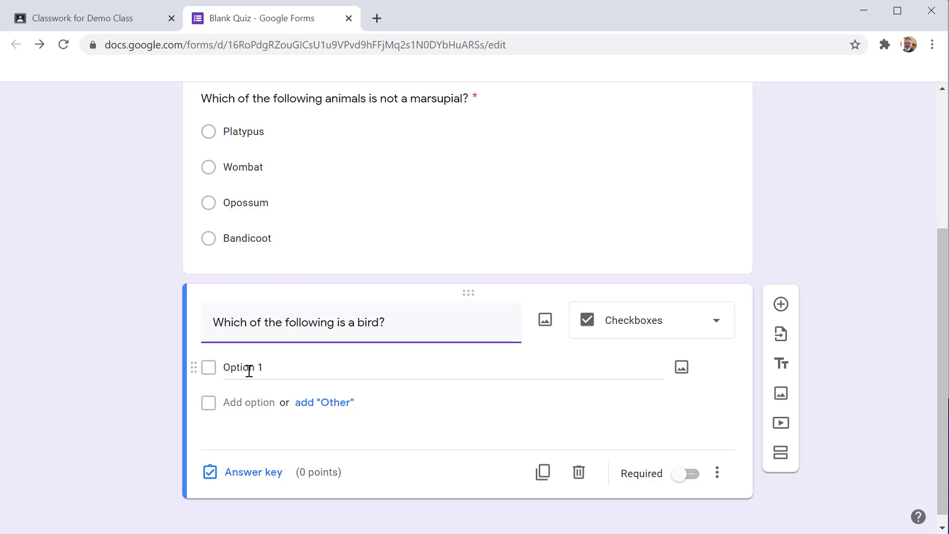
left_click(250, 371)
type("Robin Duck Platypus Ostrich")
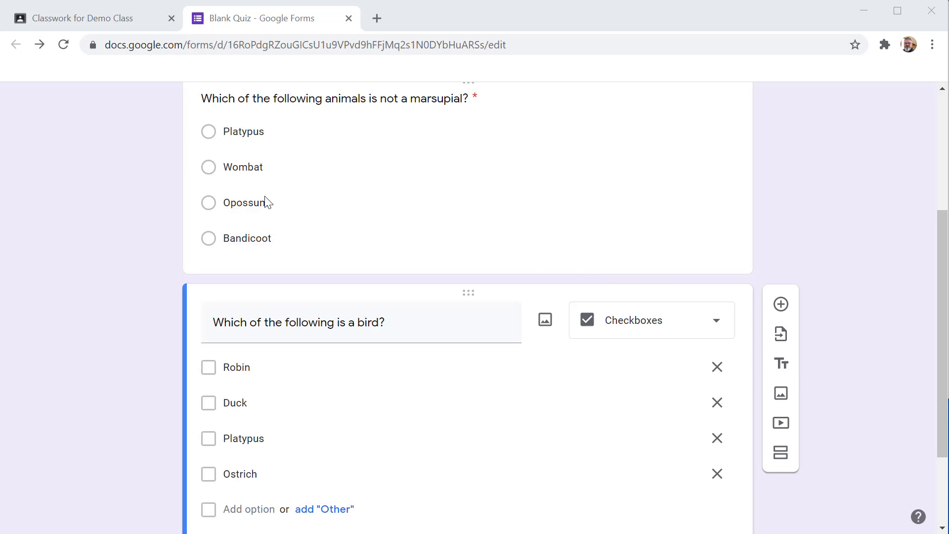
Mark Robin, Duck and Ostrich as the bird question's correct answers
scroll(393, 357, "down", 1)
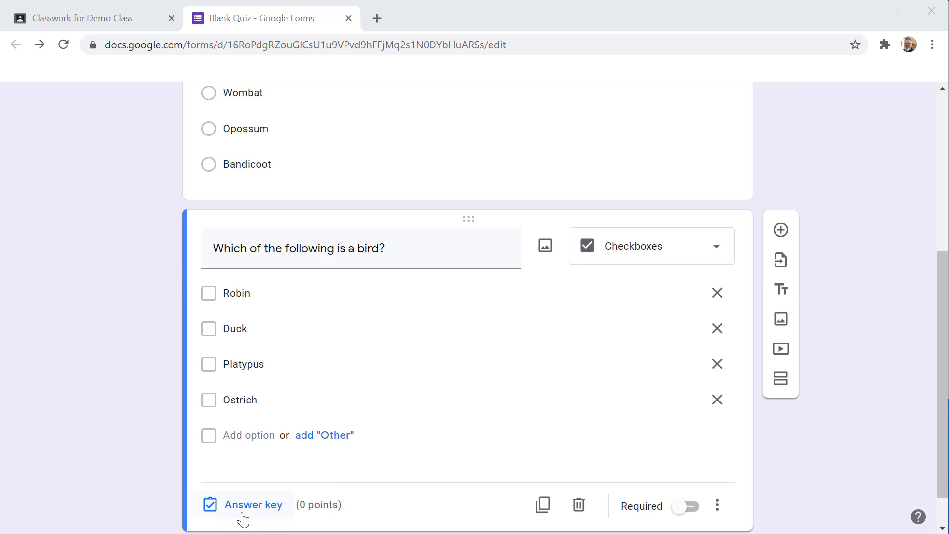
left_click(275, 509)
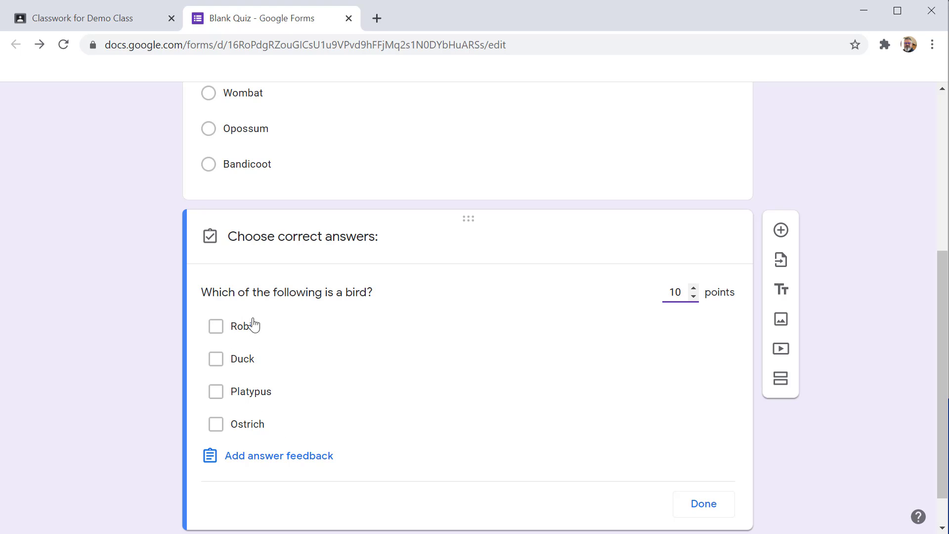
left_click(216, 326)
left_click(216, 424)
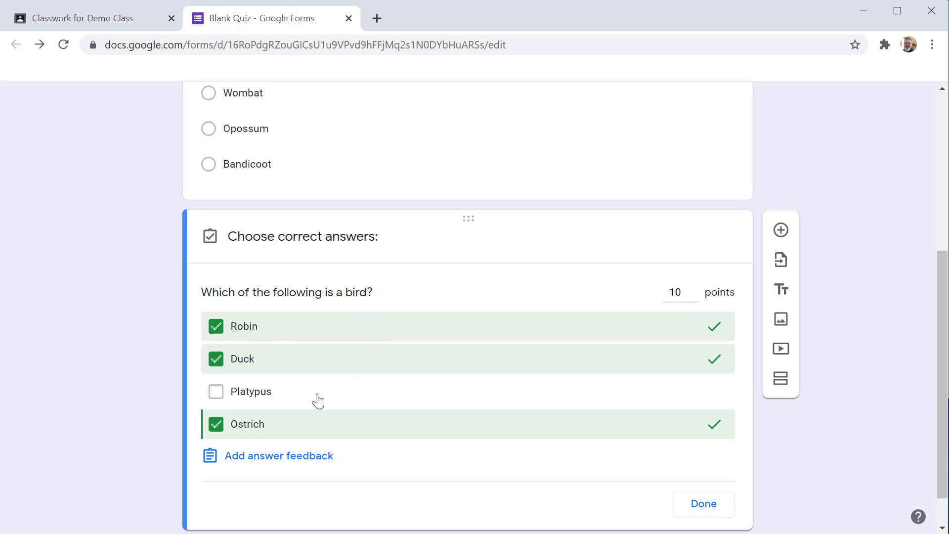
Open and cancel the answer feedback editor, then finish the bird question's answer key
scroll(317, 398, "up", 1)
scroll(328, 377, "down", 2)
left_click(296, 413)
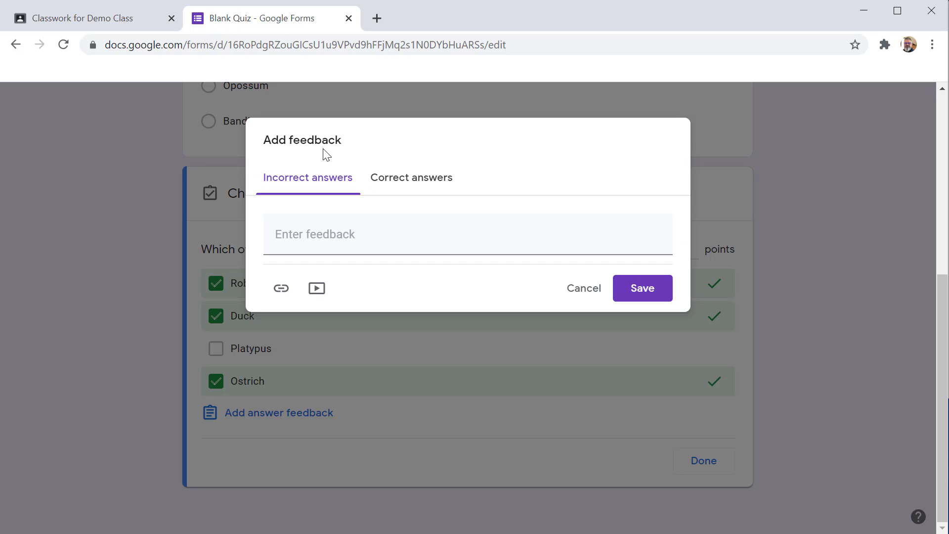
left_click(411, 178)
left_click(584, 289)
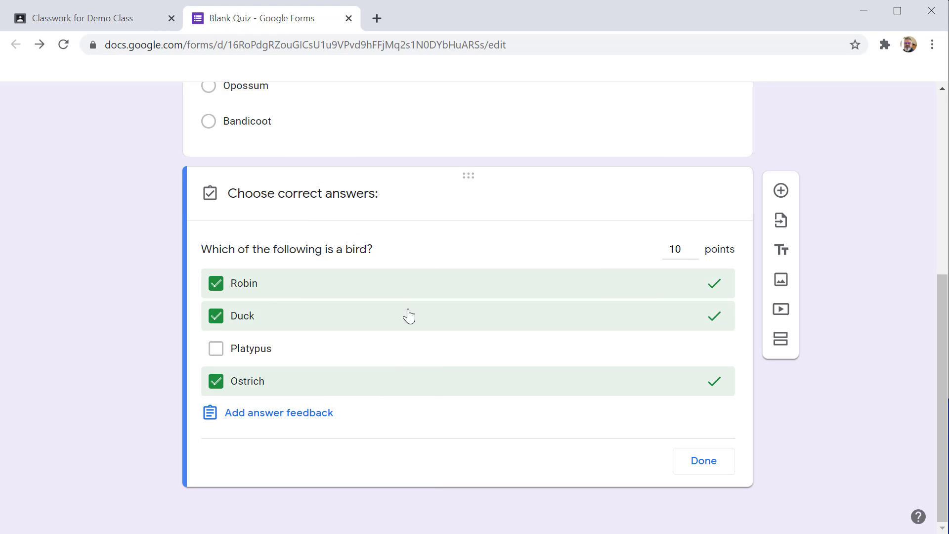
left_click(704, 461)
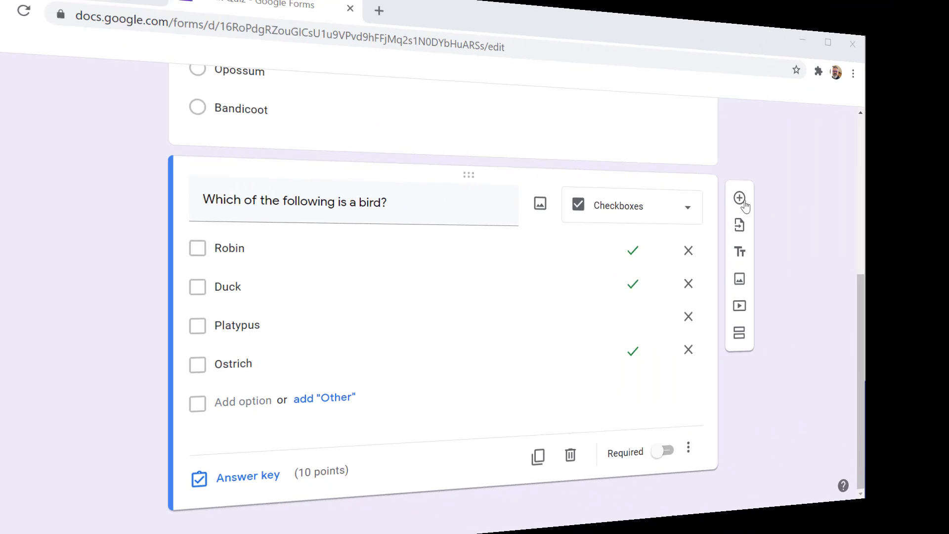
Add a Short answer question 'What is your favorite animal?'
left_click(781, 191)
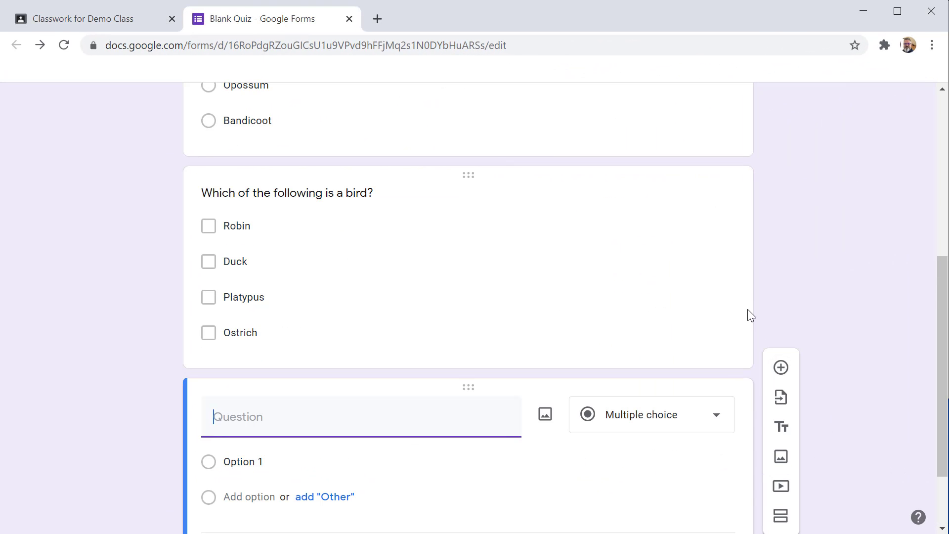
left_click(615, 328)
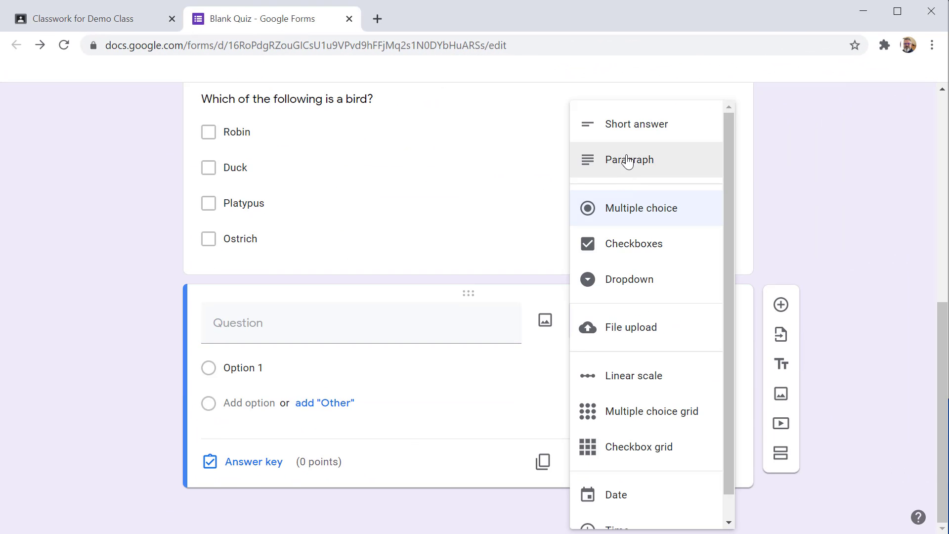
left_click(627, 127)
left_click(265, 357)
type("What is your favorite animal?")
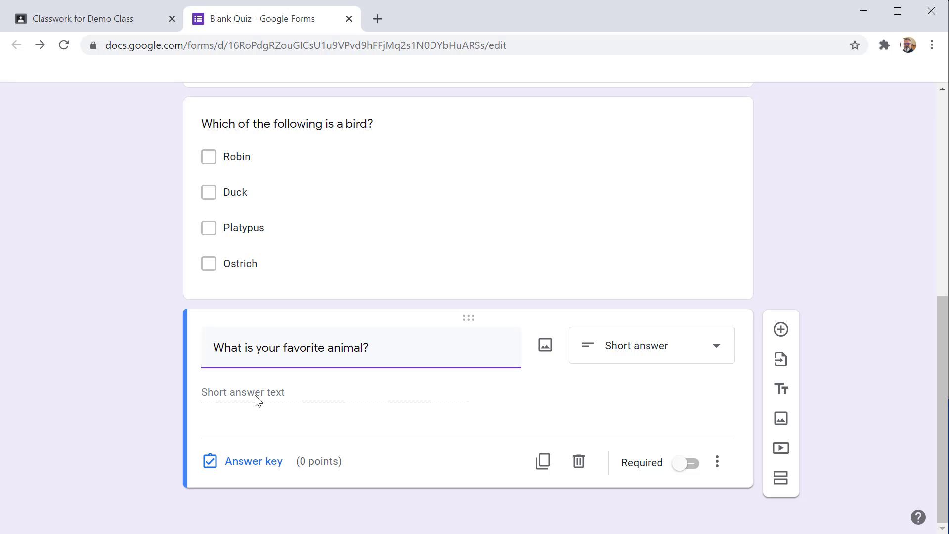
Accept 'platypus' and 'Platypus' as correct for 10 points, toggling Mark all other answers incorrect on and off
left_click(261, 461)
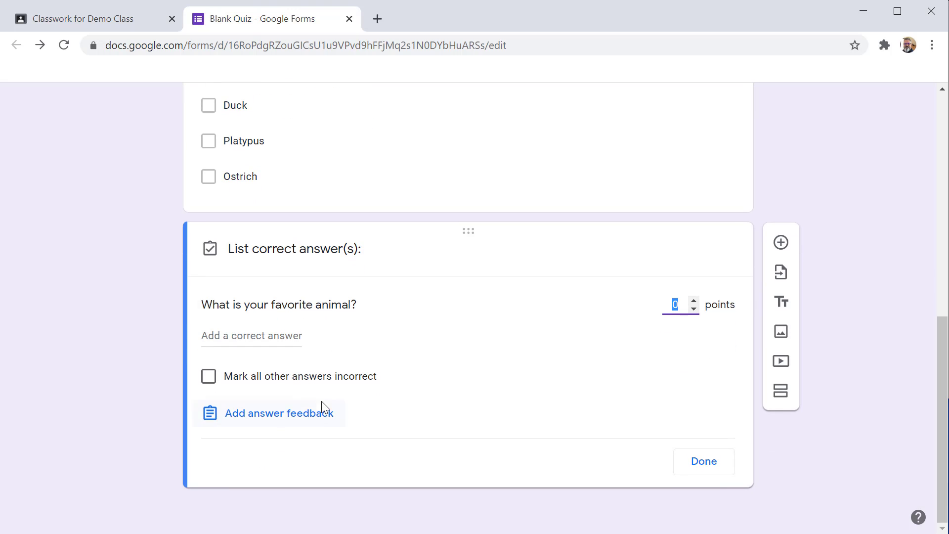
left_click(240, 338)
type("platypus")
left_click(244, 372)
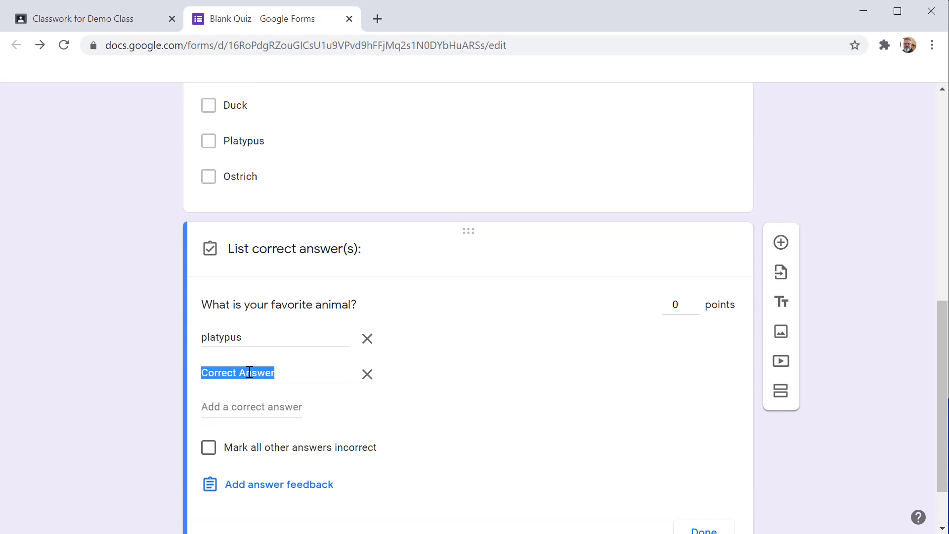
type("platypusP")
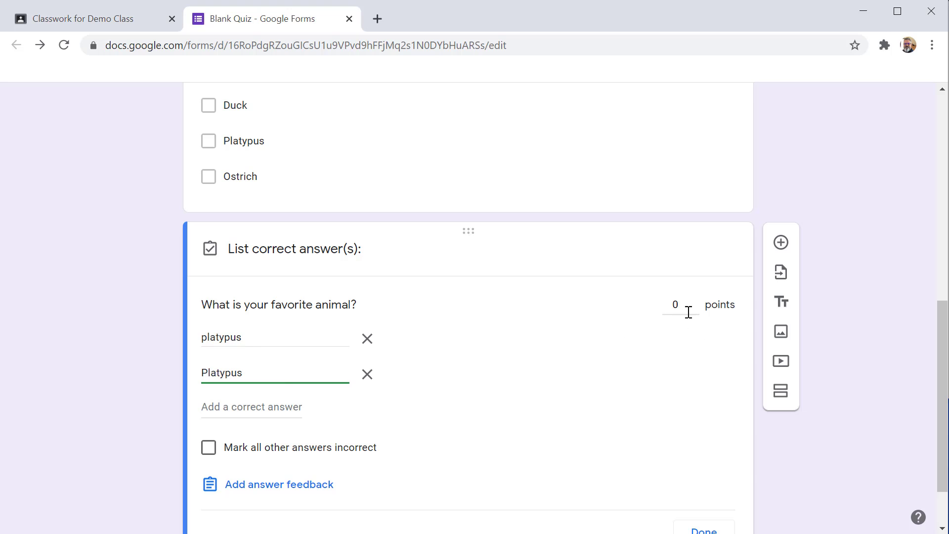
left_click_drag(685, 308, 649, 303)
scroll(247, 387, "down", 2)
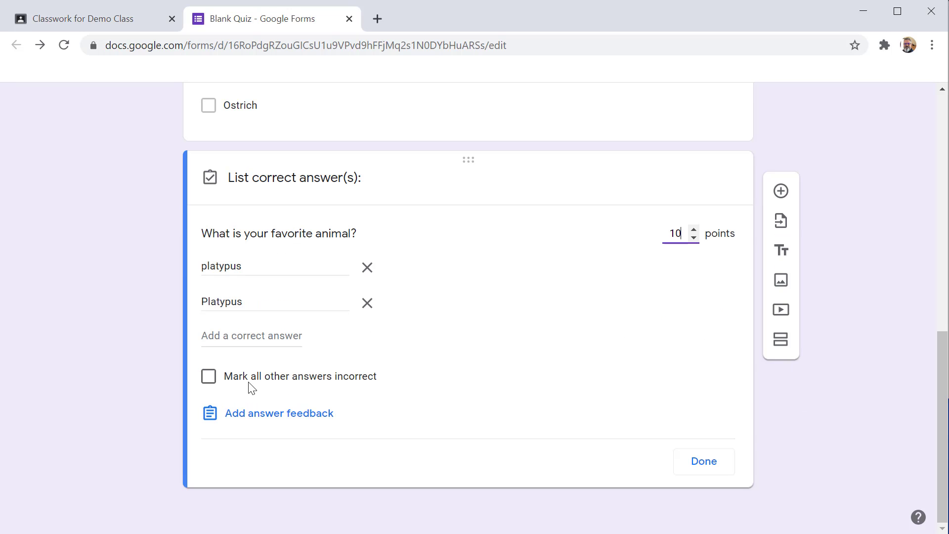
left_click(209, 379)
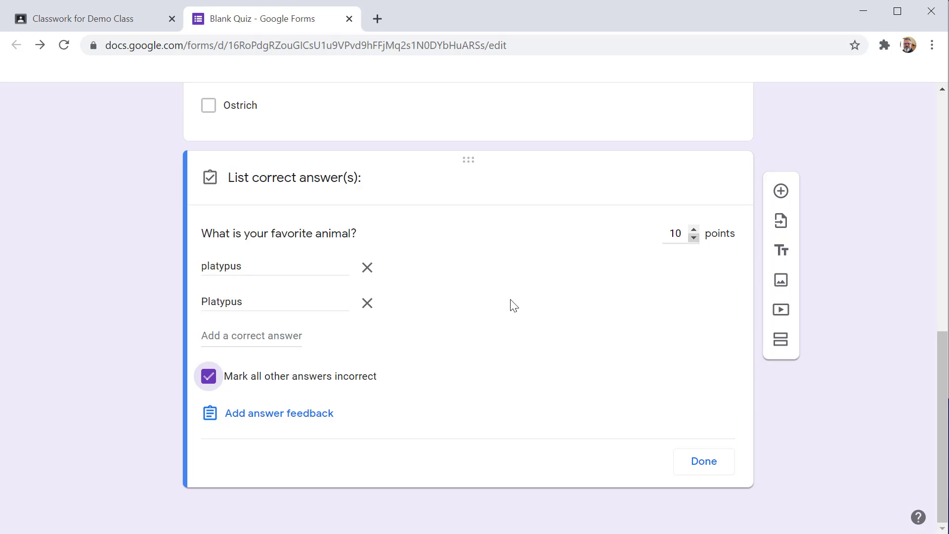
left_click(209, 376)
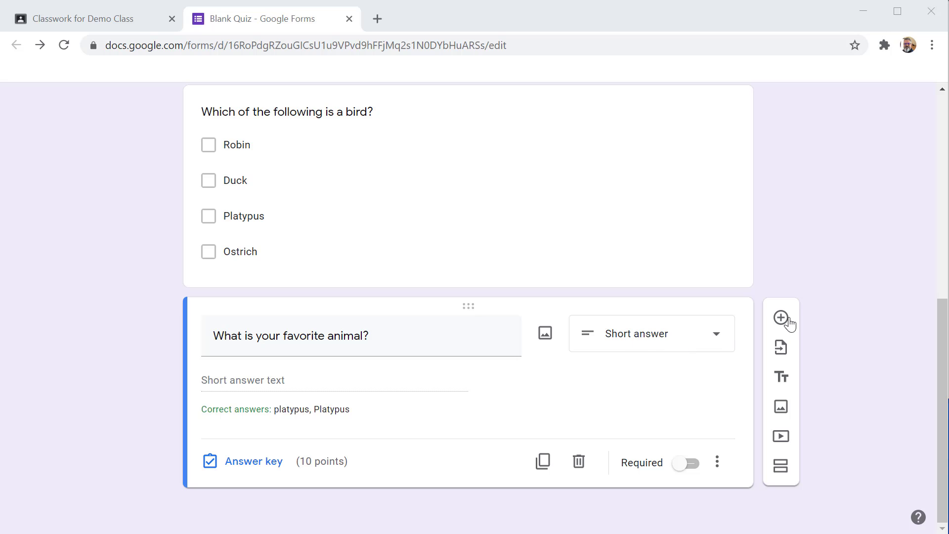
Add a 10-point Paragraph question 'How do you feel about platypi?'
left_click(781, 318)
left_click(626, 334)
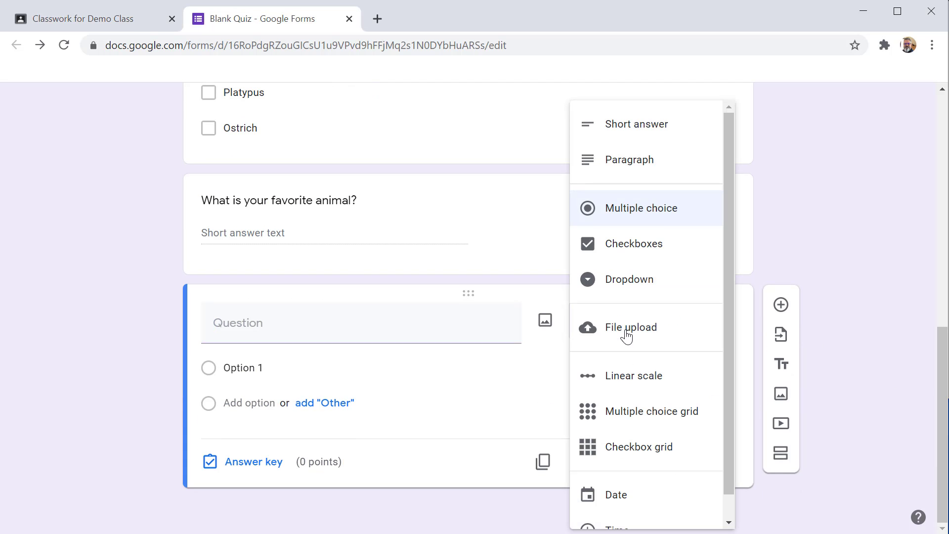
left_click(649, 167)
left_click(273, 353)
type("How do you feel about platypi?")
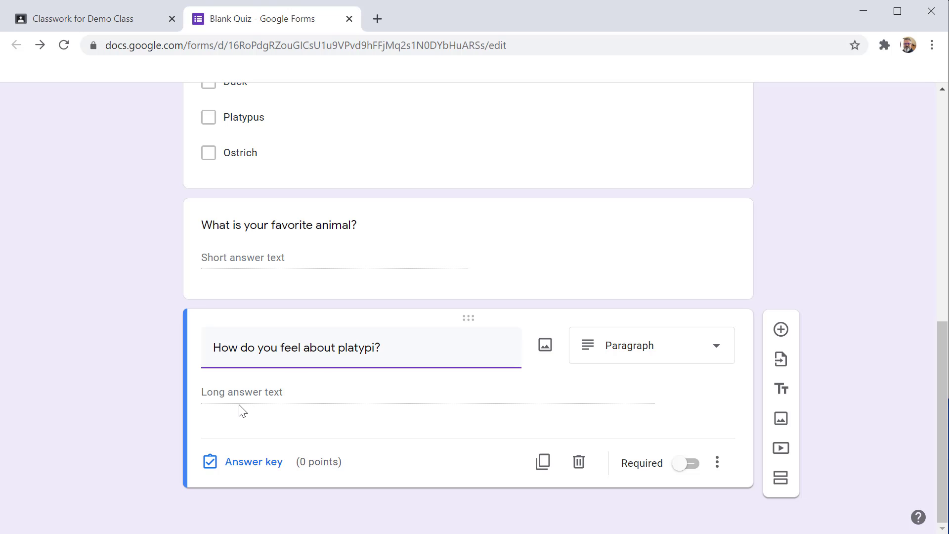
left_click(262, 467)
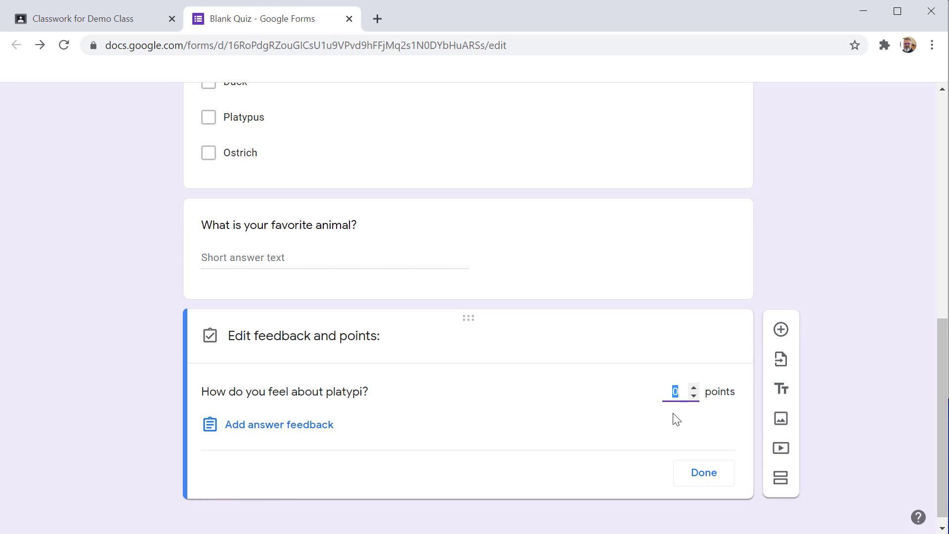
type("10")
left_click(291, 428)
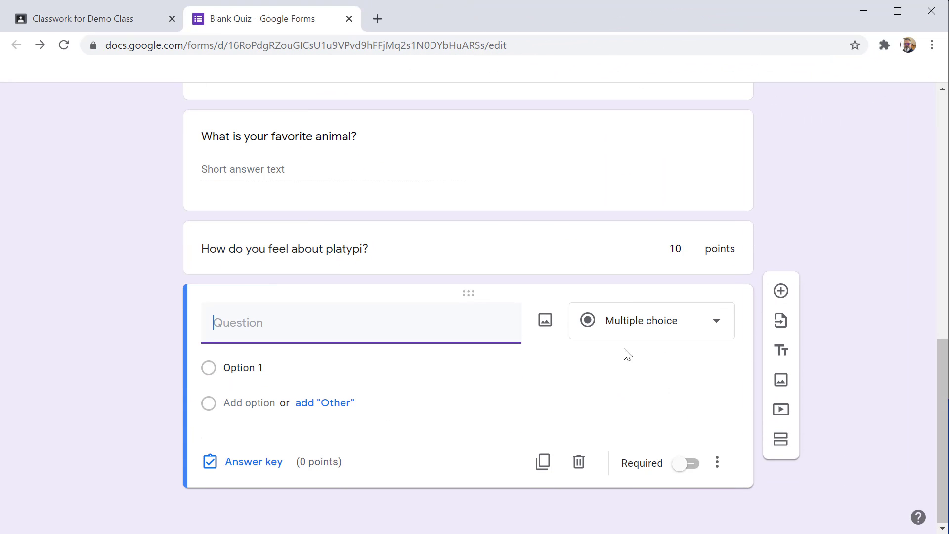
Make the new question a dropdown, 'What animal group is a platypus?', with five animal-group options from Invertebrates to Mammals
left_click(658, 330)
left_click(631, 280)
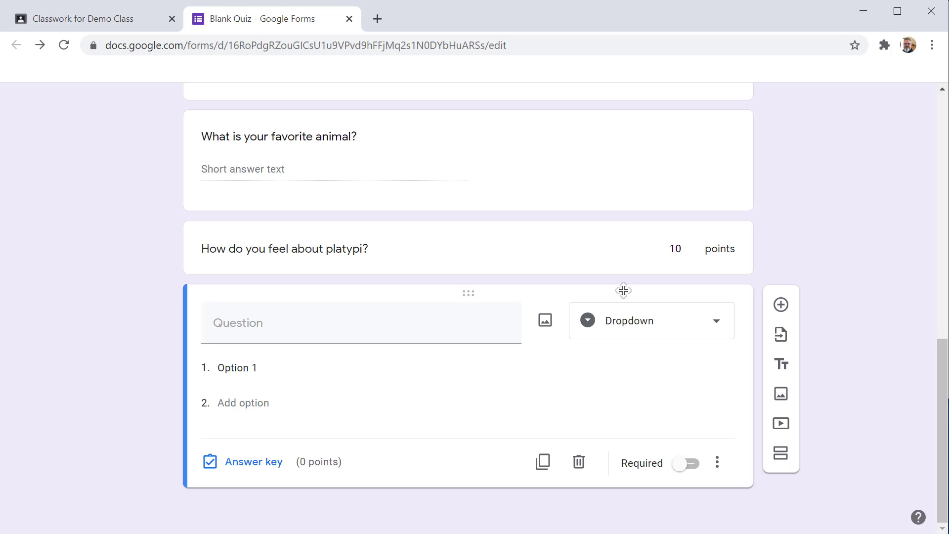
left_click(347, 334)
type("What animal group is a platypus?")
left_click(232, 368)
type("Invert")
type("ebrates Fish Reptiles Birds Mammals")
In the answer key, give the question 10 points with only Mammals marked correct
left_click(248, 460)
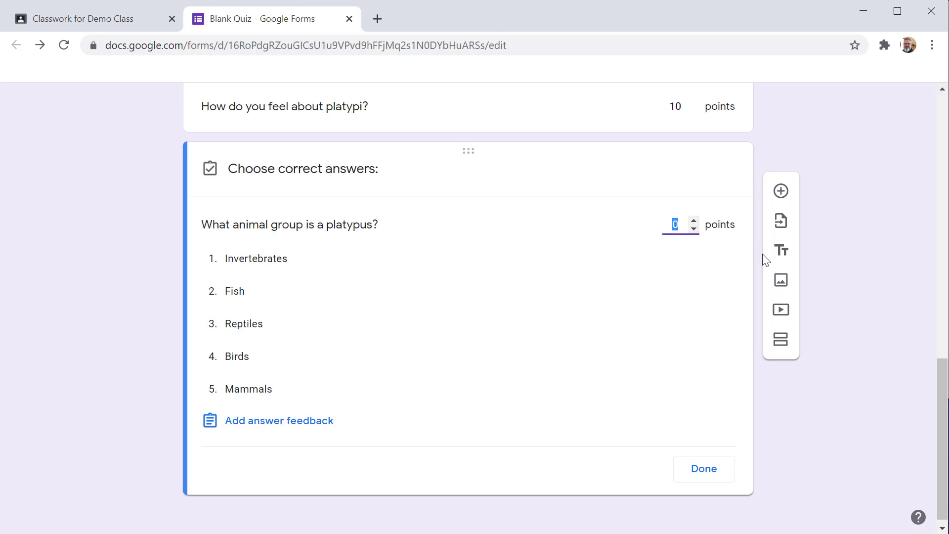
type("10")
left_click(250, 395)
left_click(249, 329)
left_click(246, 329)
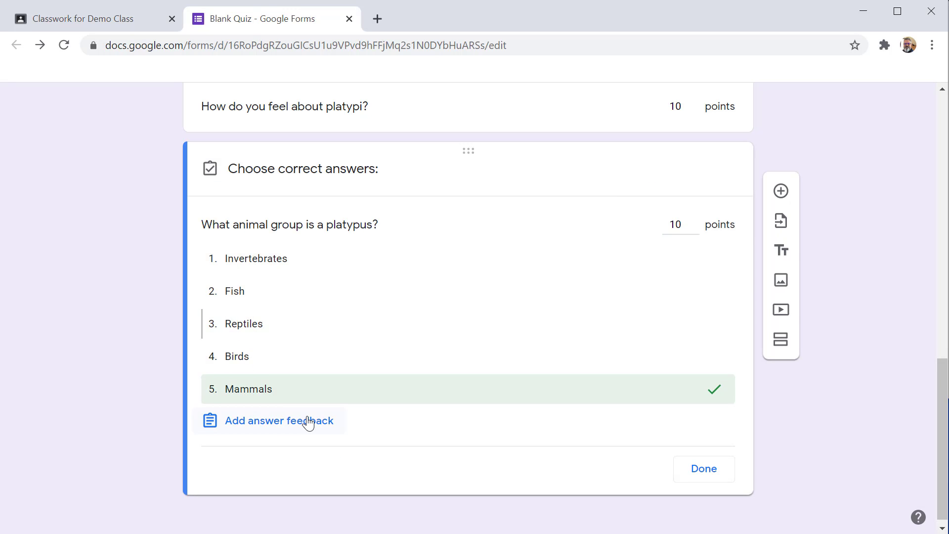
left_click(258, 333)
left_click(258, 331)
left_click(305, 428)
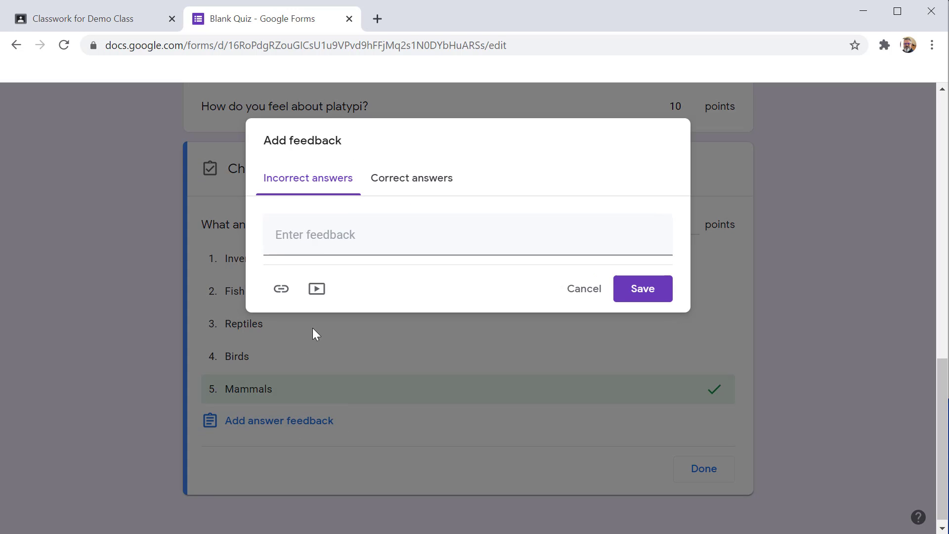
left_click(569, 296)
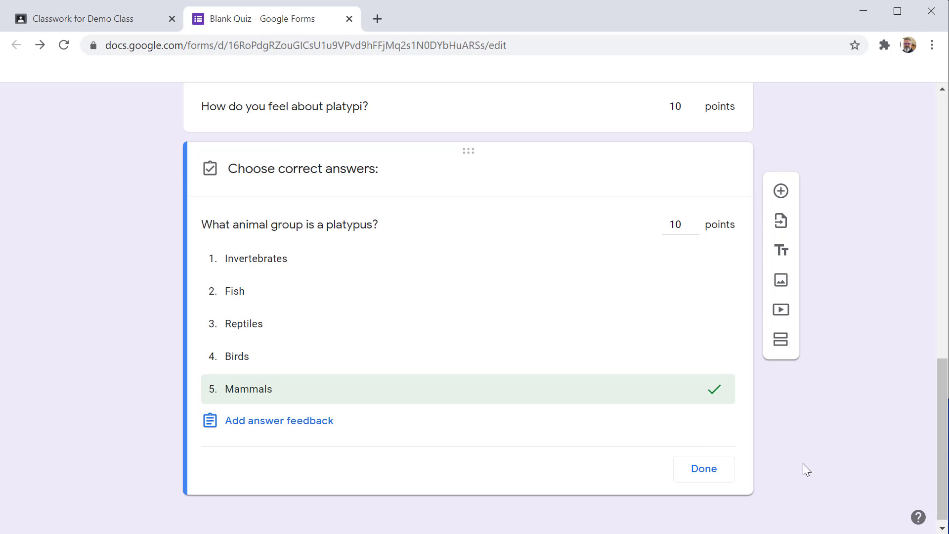
left_click(721, 473)
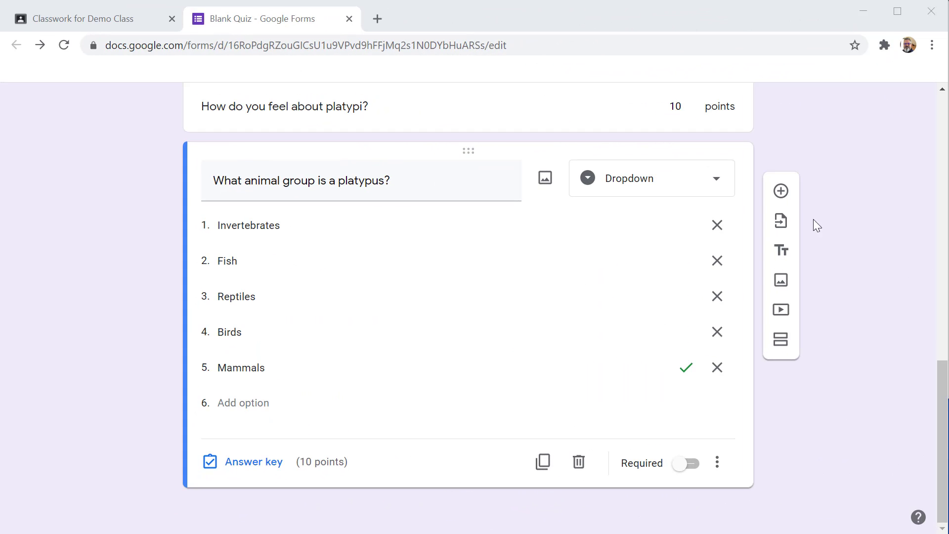
Add a new File upload question and accept the Drive upload notice
left_click(781, 191)
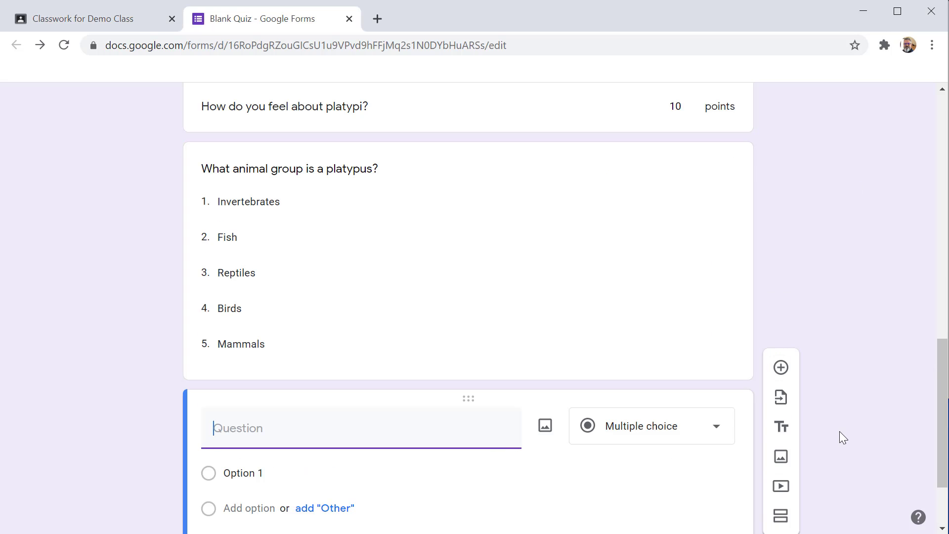
left_click(656, 332)
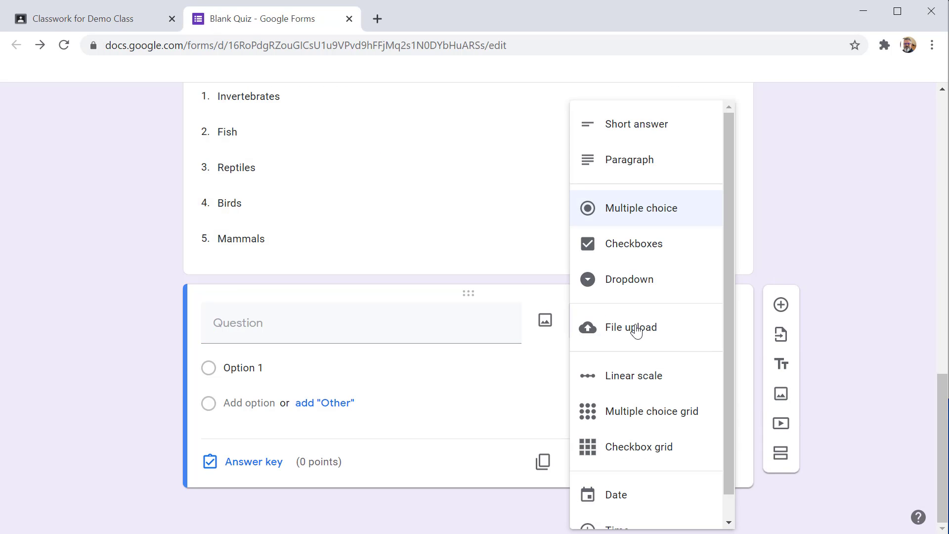
left_click(637, 327)
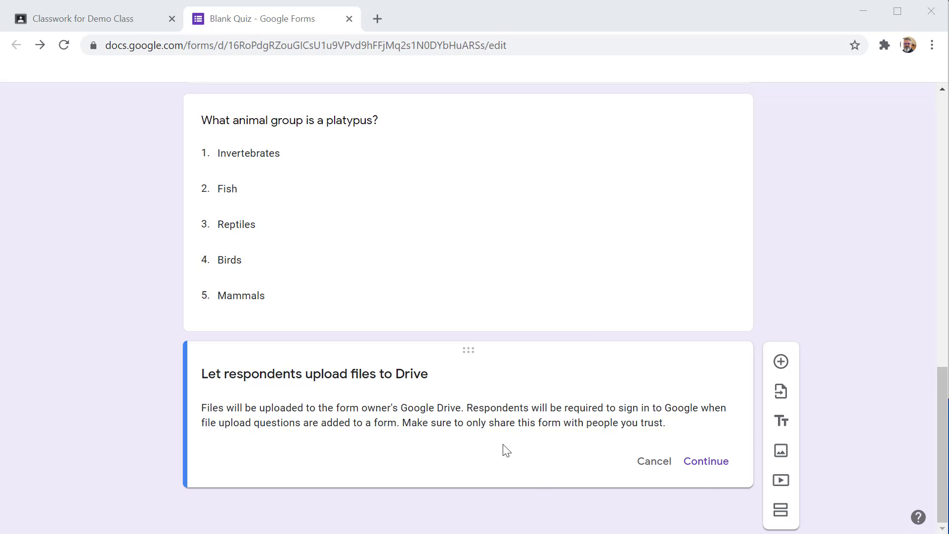
left_click_drag(412, 429, 638, 437)
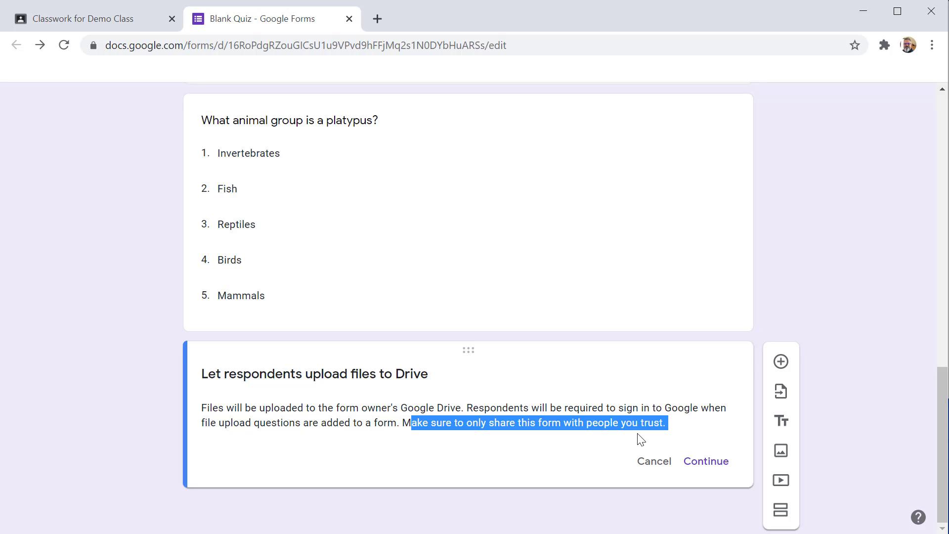
left_click(434, 420)
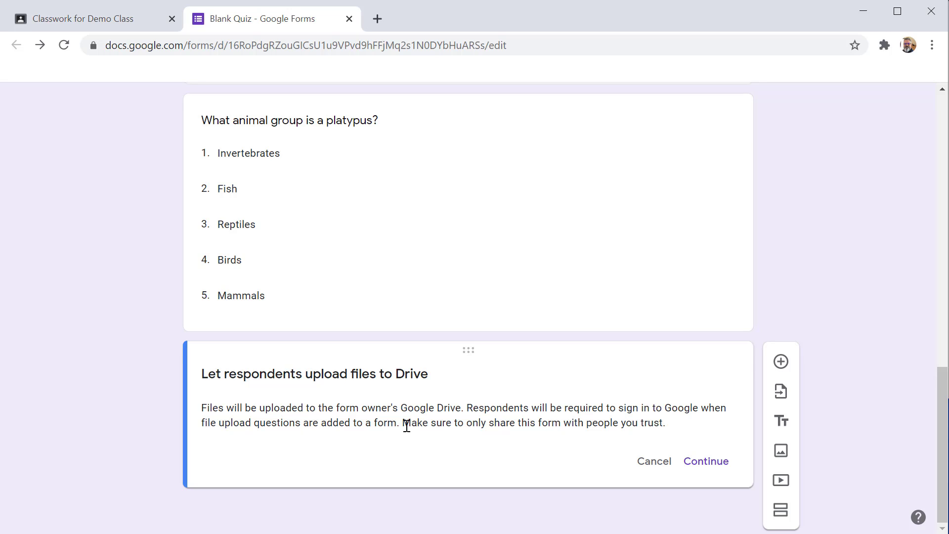
left_click_drag(406, 426, 631, 424)
left_click(589, 448)
left_click(719, 464)
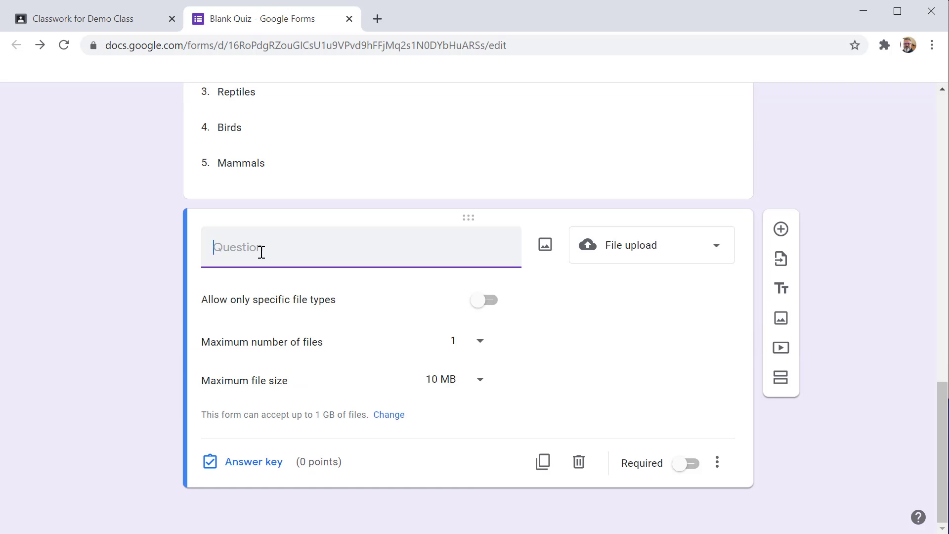
Title the upload question 'Upload a picture of an animal.', keeping any file type, 1 file, 10 MB max
type("Upload a picture of an animal.")
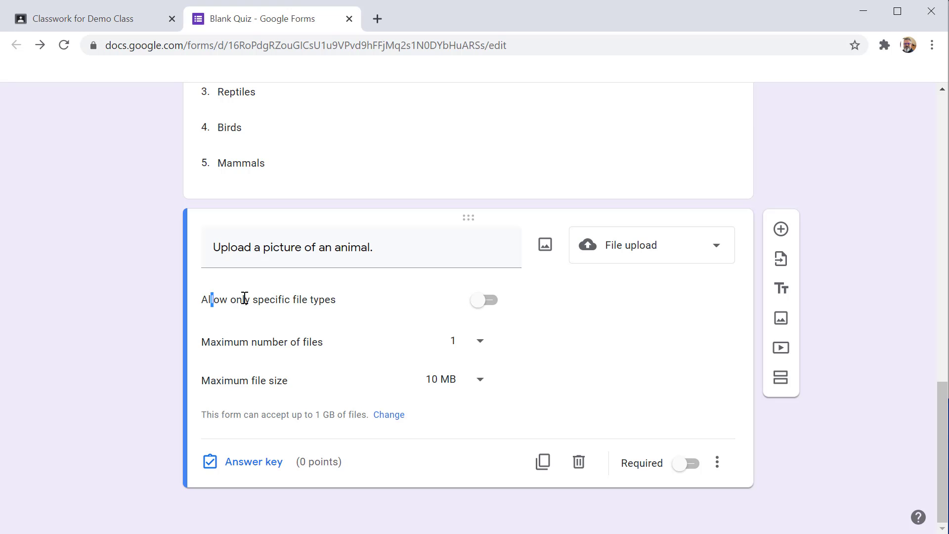
left_click_drag(211, 300, 295, 297)
left_click(485, 300)
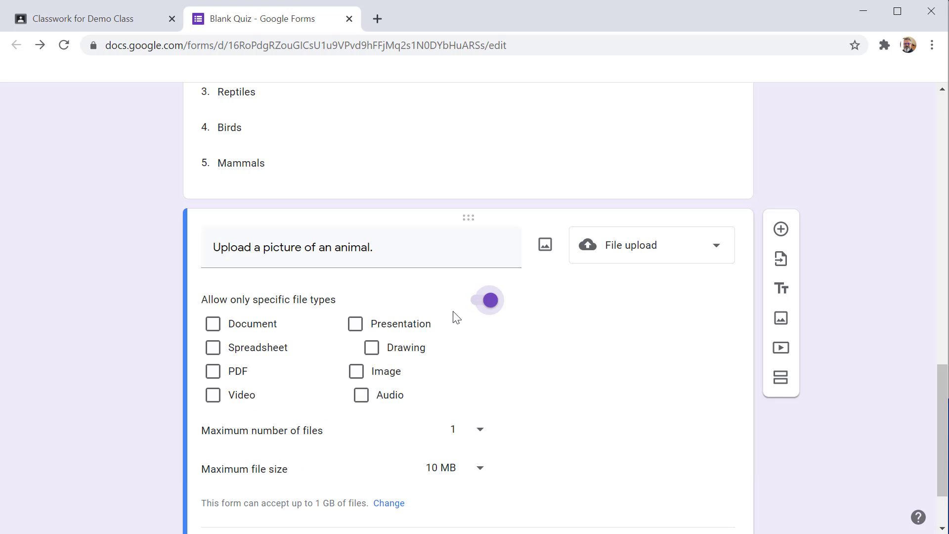
left_click(483, 306)
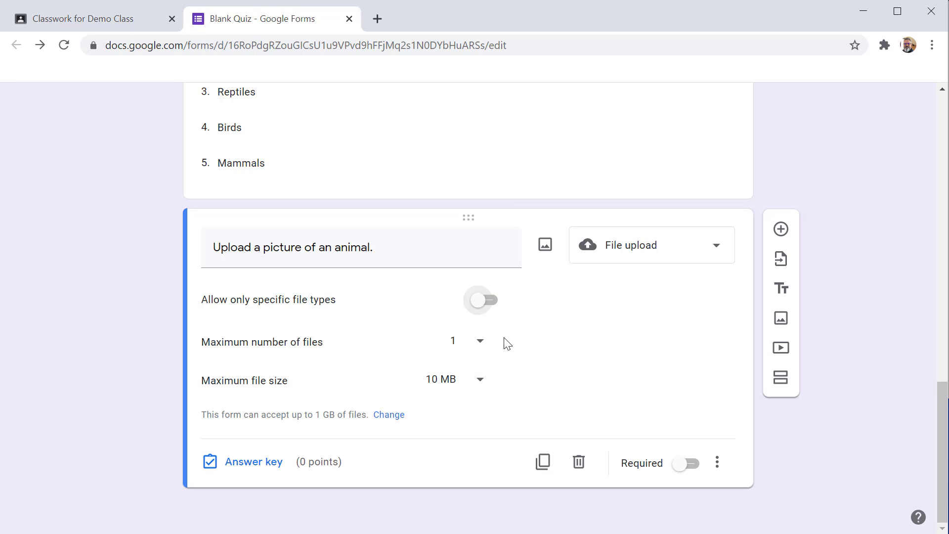
left_click(487, 348)
left_click(569, 346)
left_click(473, 382)
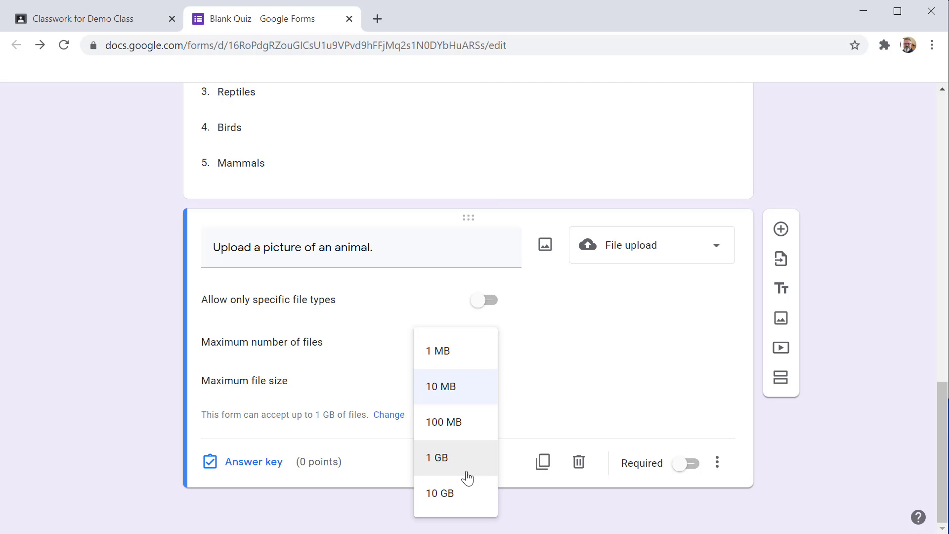
left_click(596, 362)
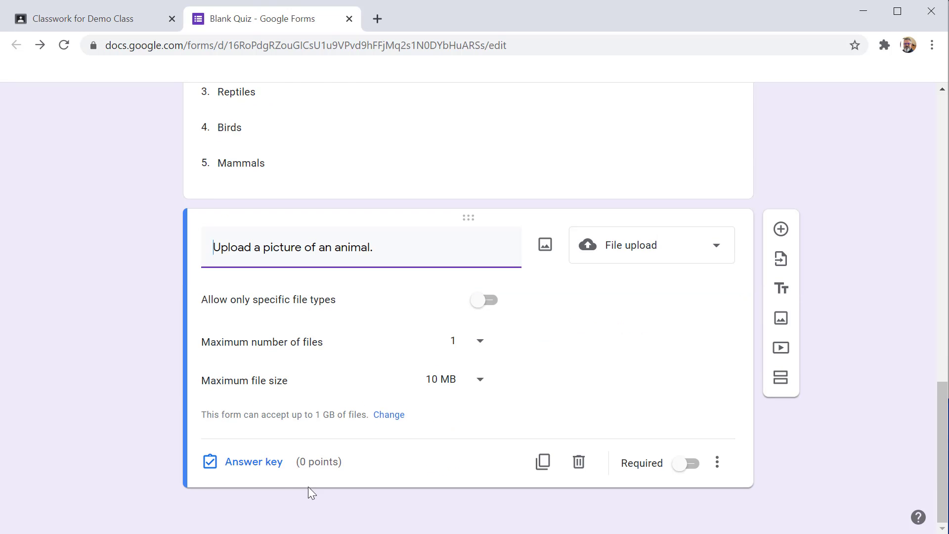
Set the upload question to 10 points in the answer key, without feedback
left_click(281, 467)
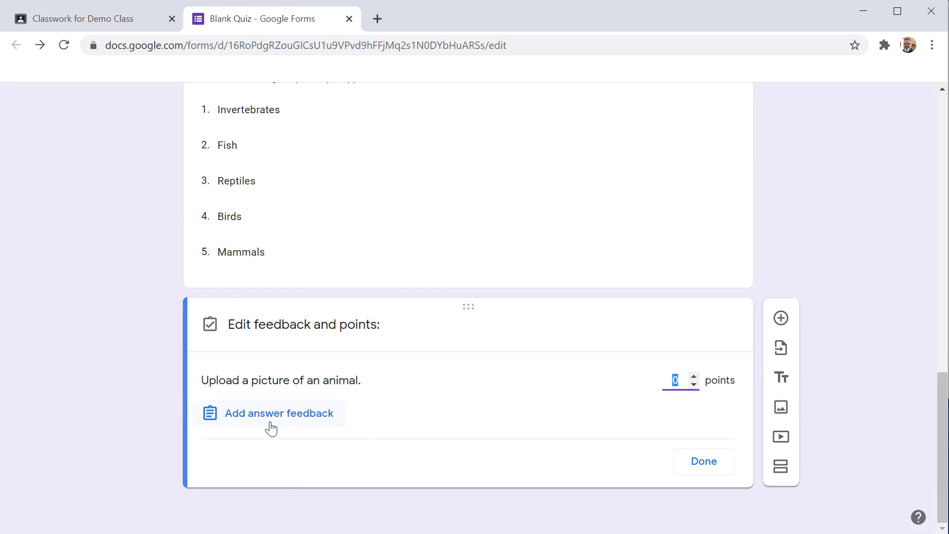
type("10")
left_click(253, 417)
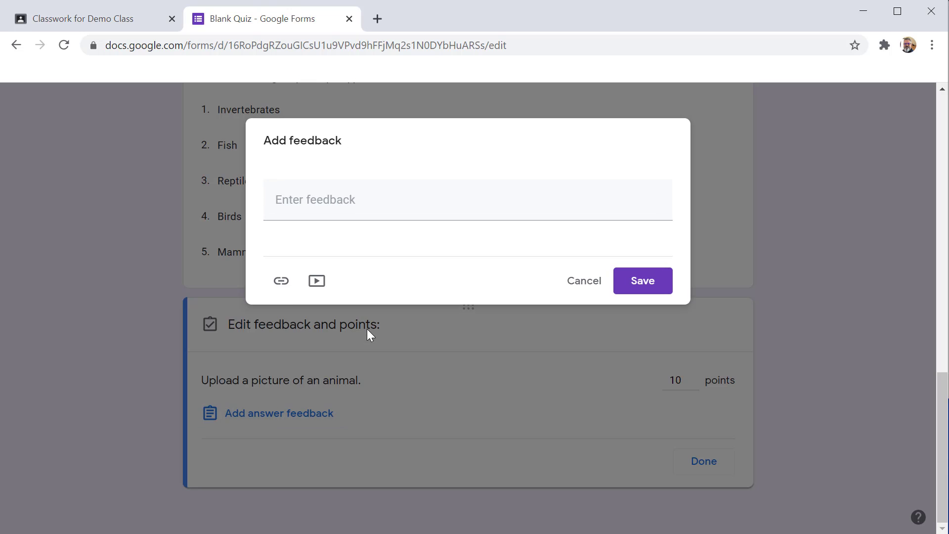
left_click(583, 292)
left_click(714, 468)
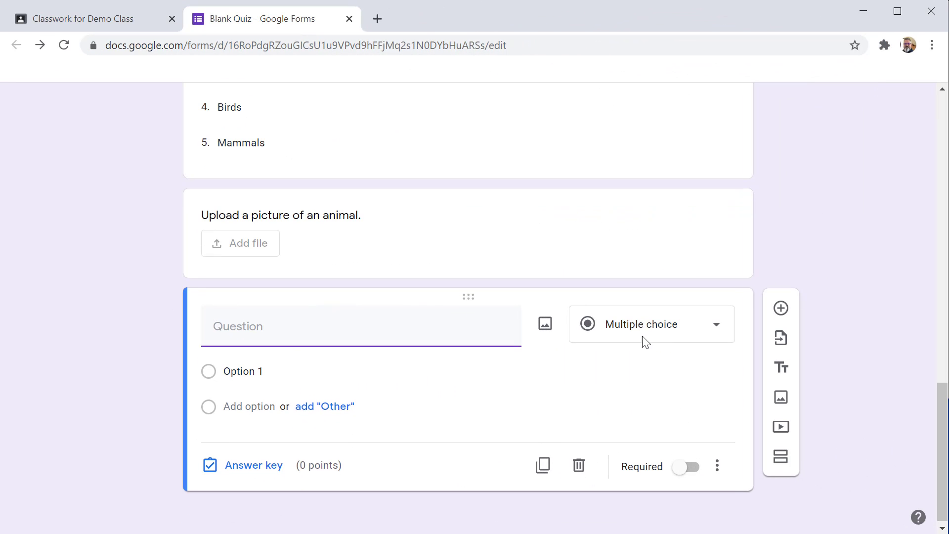
Make a 1-to-5 linear scale question reading 'Platypus is the best animal.'
left_click(646, 341)
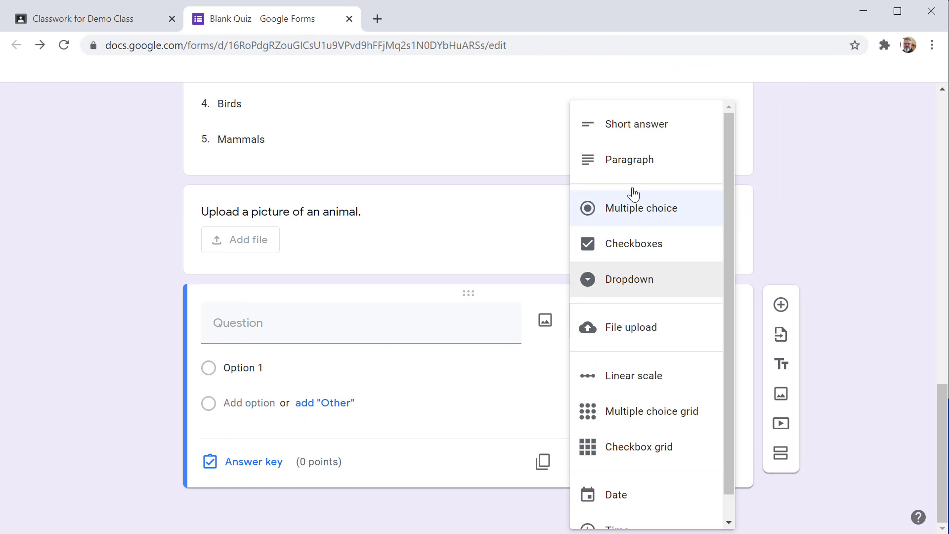
left_click(648, 385)
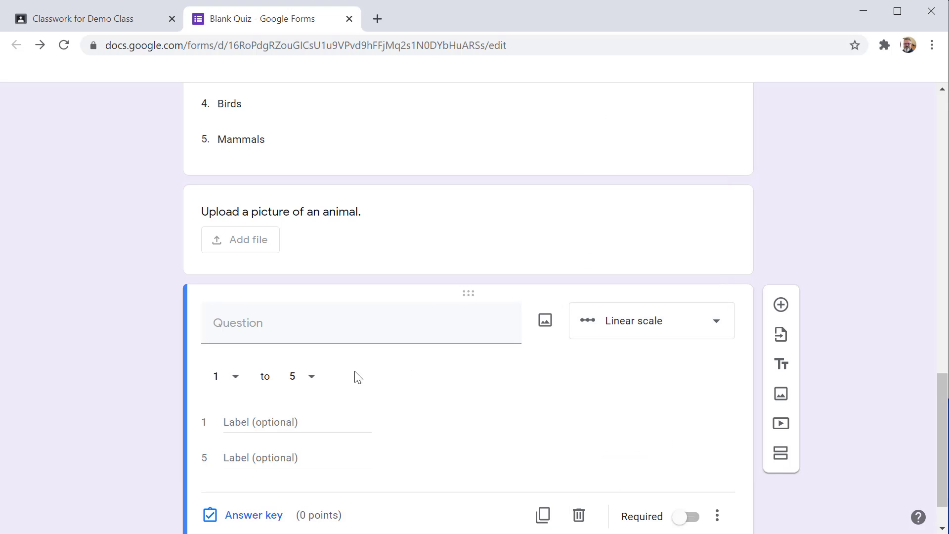
left_click(255, 274)
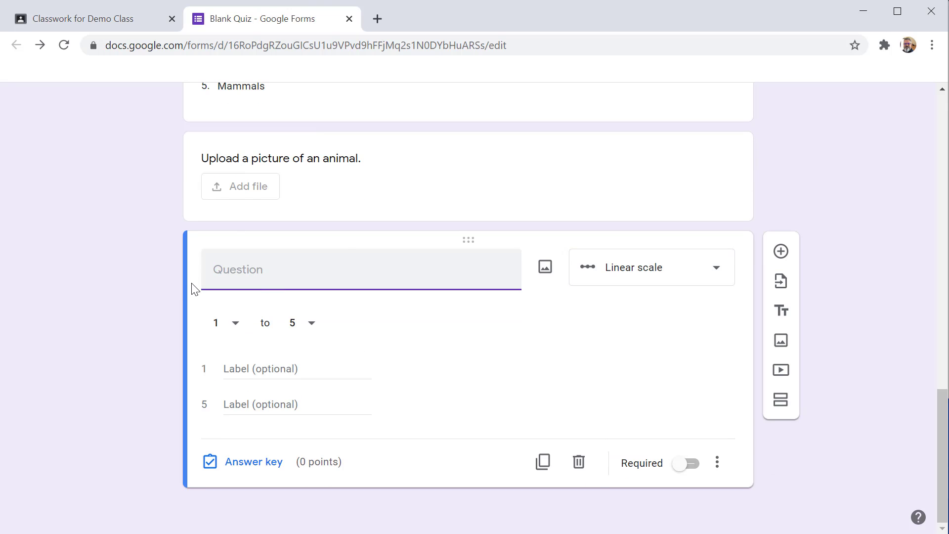
type("Platypus is the best animal.")
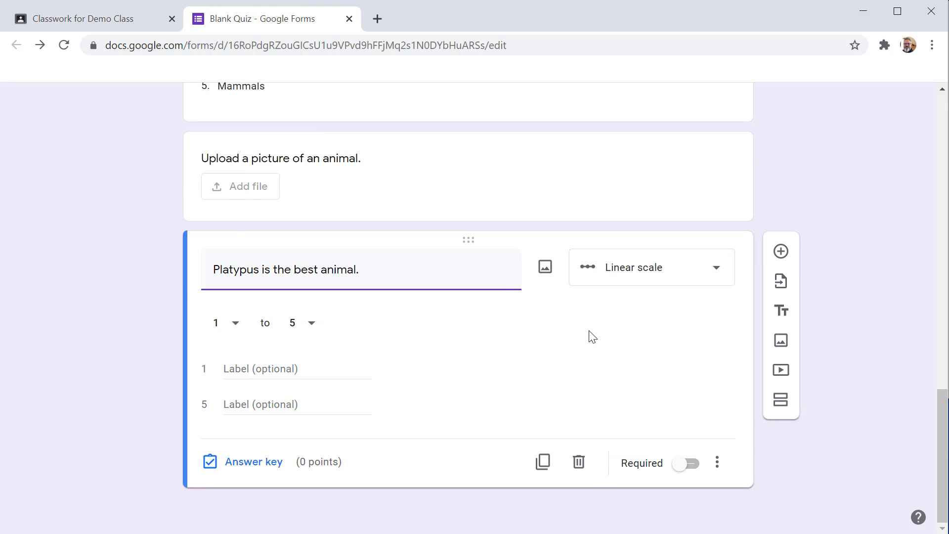
left_click(237, 326)
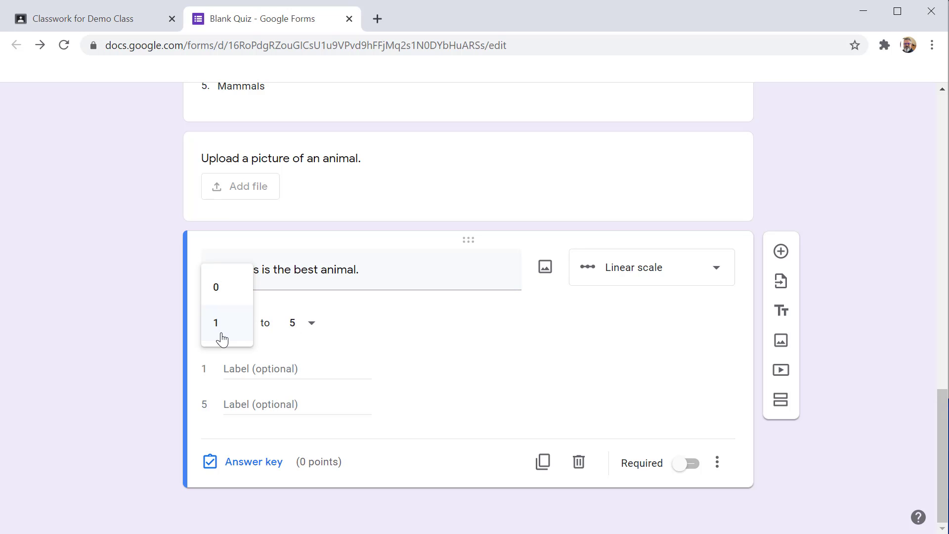
left_click(311, 326)
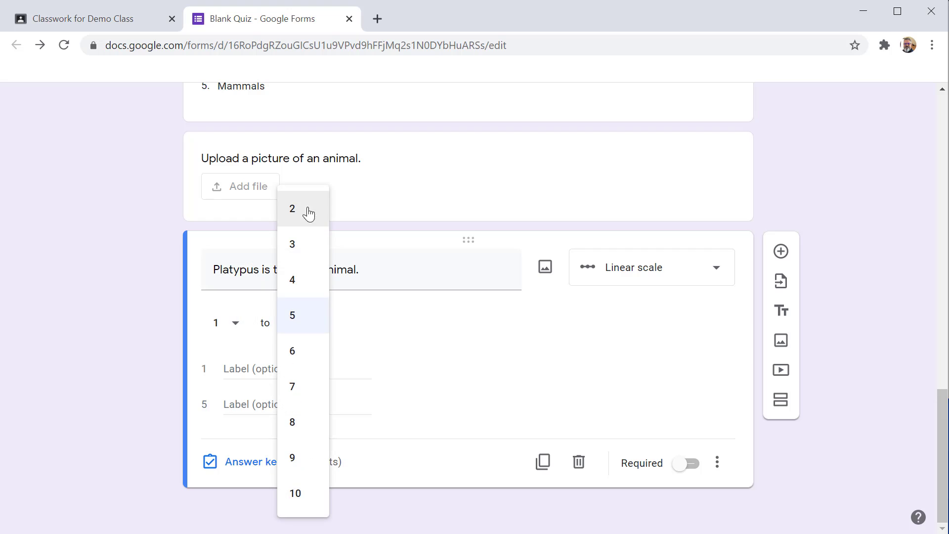
left_click(524, 352)
Label the scale ends Disagree and Agree and make the question worth 10 points
left_click(254, 370)
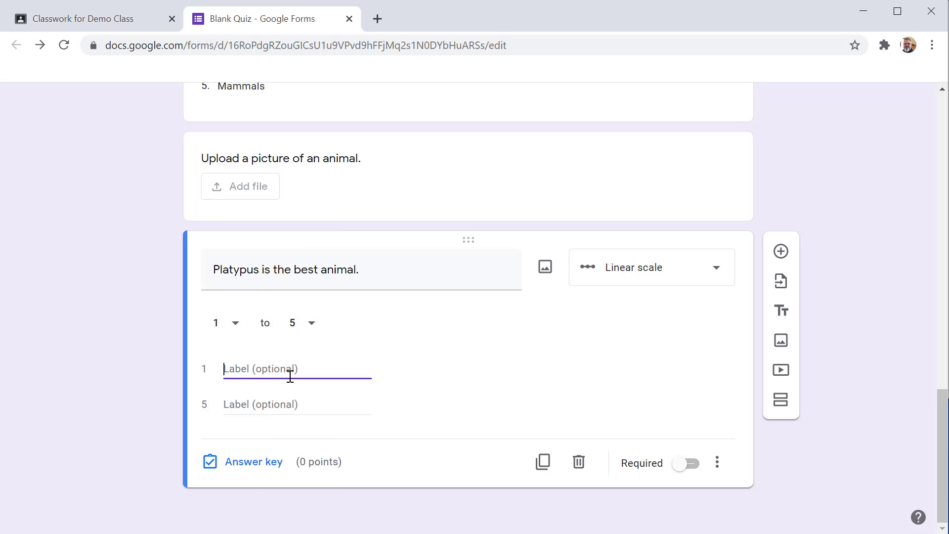
type("Disagree")
key("Tab")
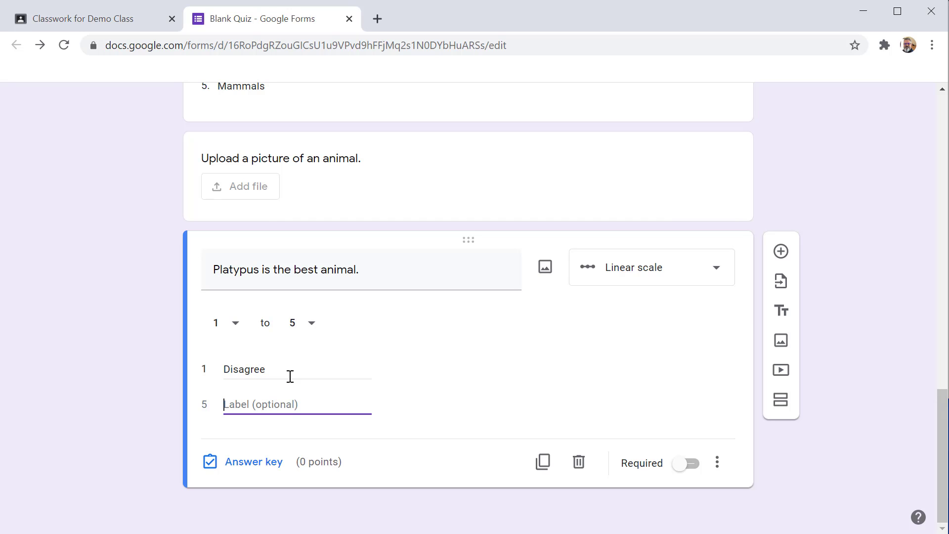
type("Agree")
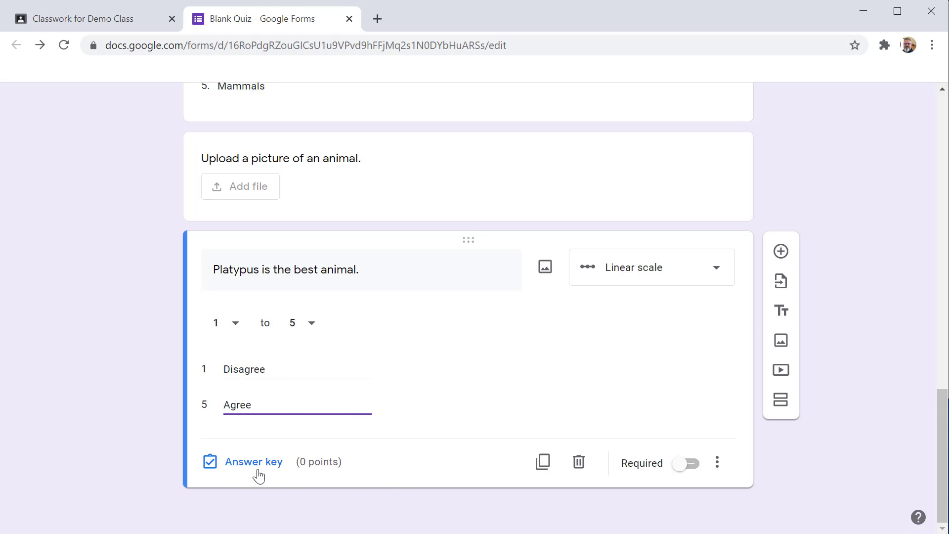
left_click(257, 468)
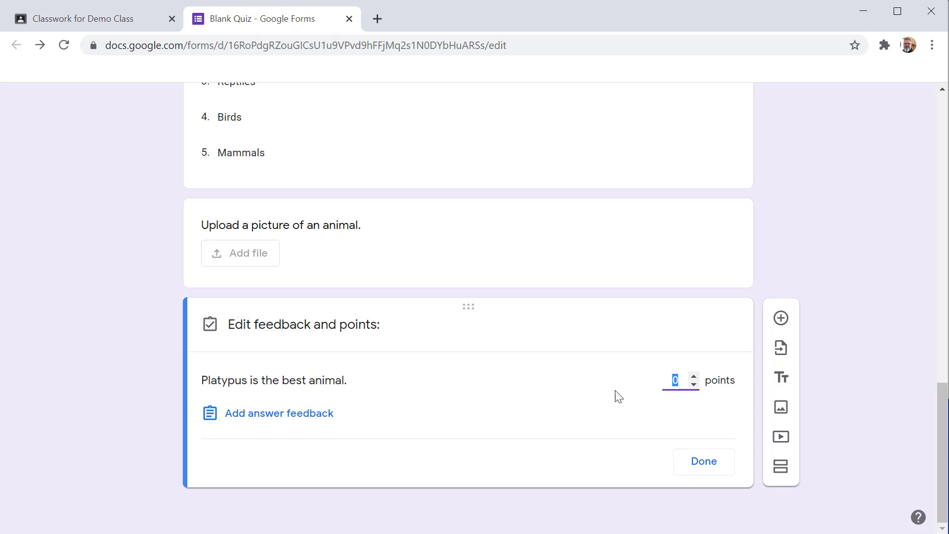
type("10")
left_click(690, 470)
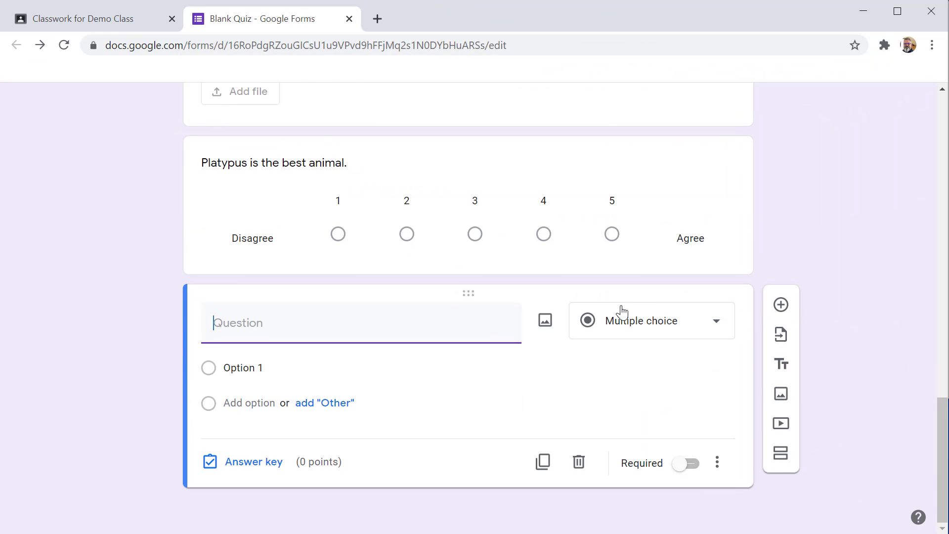
Make a multiple choice grid titled 'Assign the basic animal type' requiring a response in each row
left_click(621, 313)
left_click(625, 412)
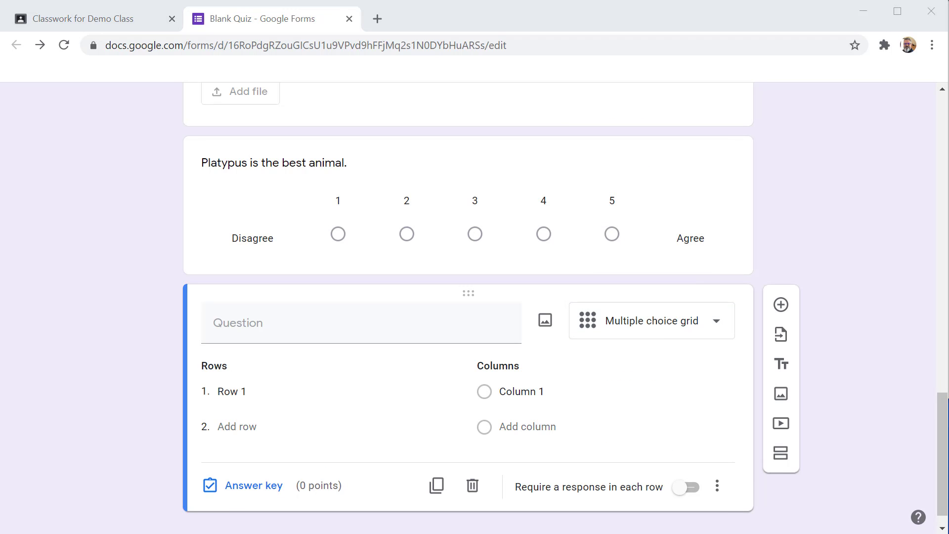
left_click(238, 322)
type("Assign the basic animal type.")
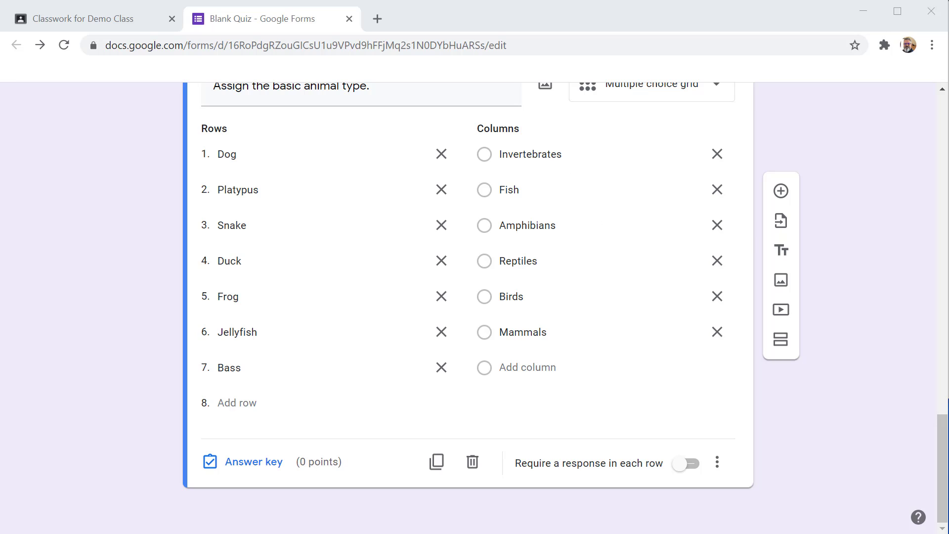
left_click(683, 464)
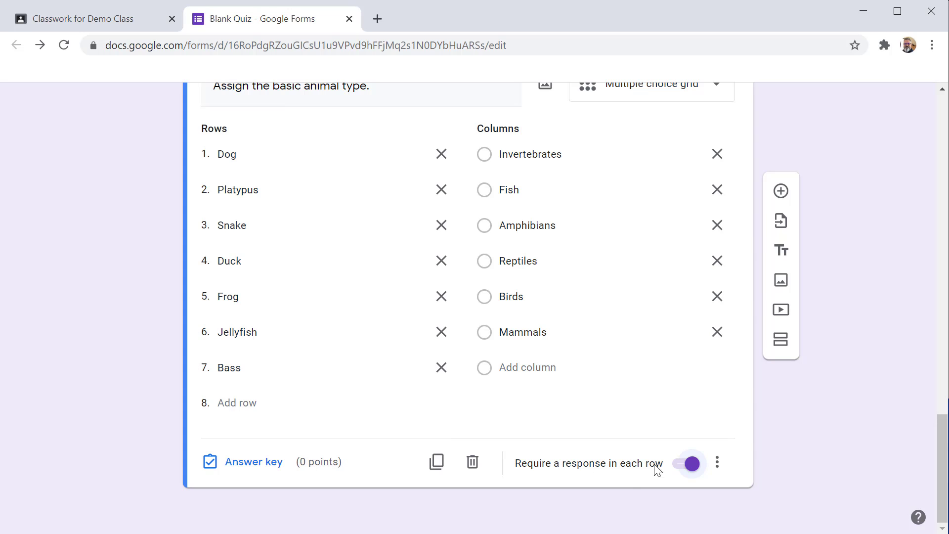
Turn off the every-row requirement and the one-response-per-column limit on the animal grid
left_click(688, 463)
left_click(717, 462)
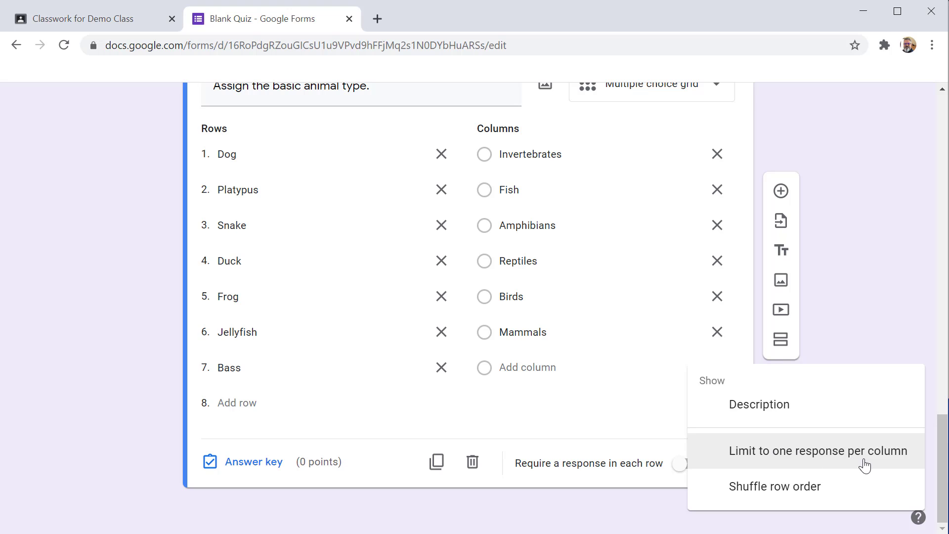
left_click(756, 451)
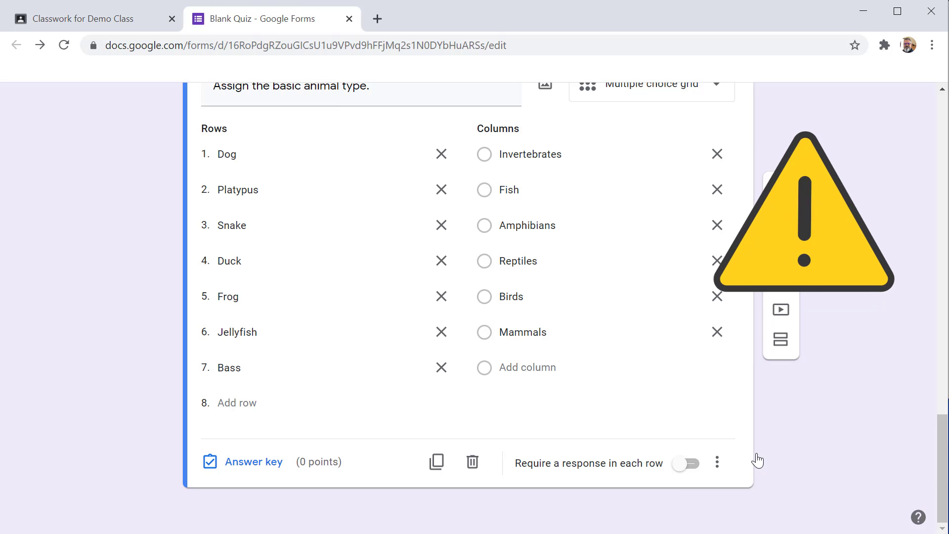
left_click(725, 462)
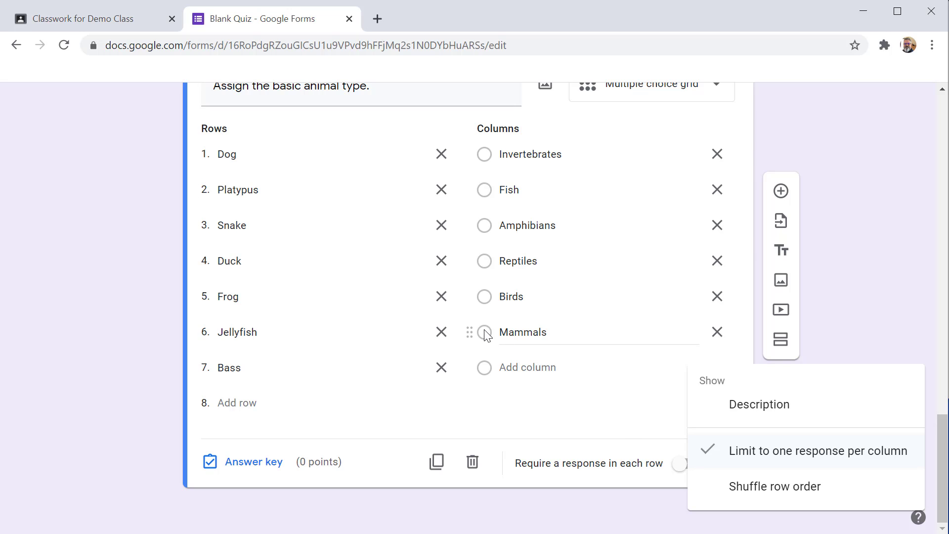
left_click(731, 453)
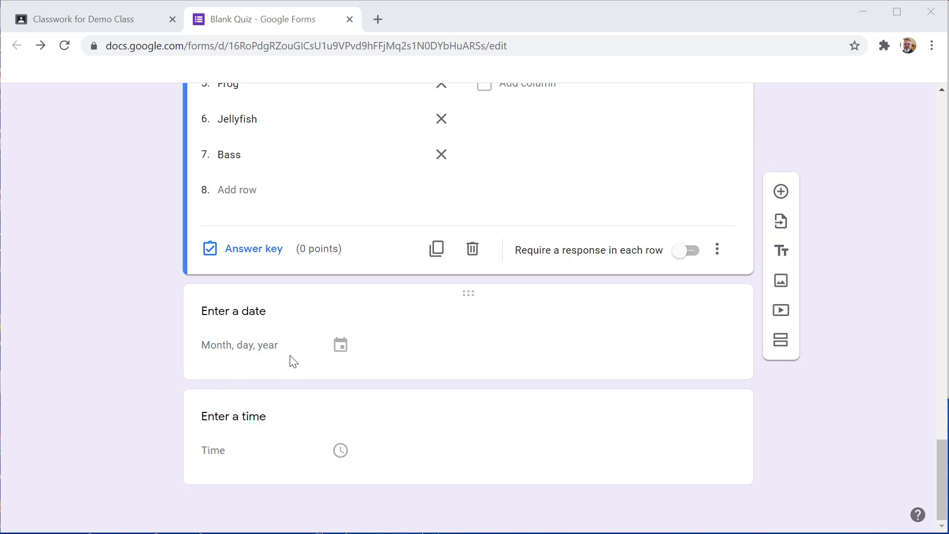
Select the 'Enter a date' question for editing
left_click(430, 318)
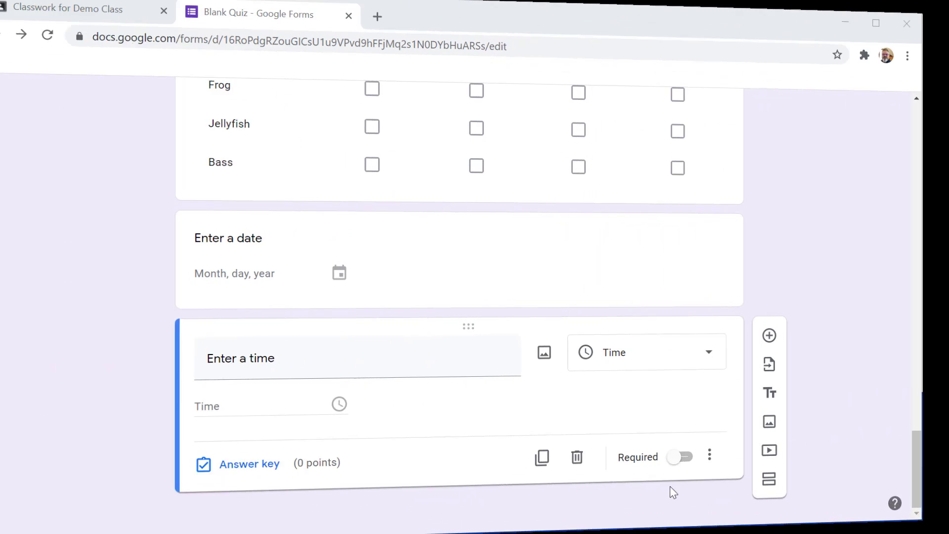
Move the bird question to directly below 'Upload a picture of an animal.'
scroll(816, 352, "up", 6)
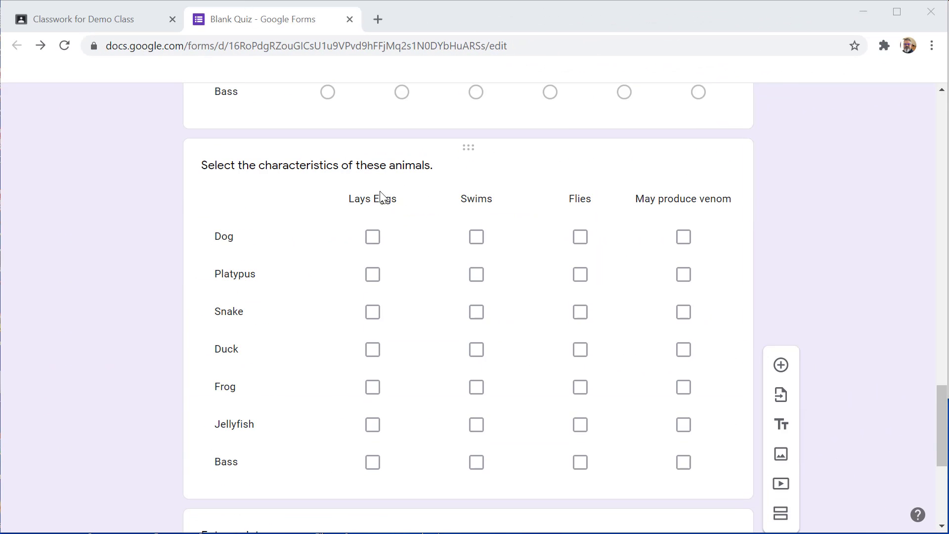
scroll(851, 325, "up", 1)
scroll(851, 326, "up", 12)
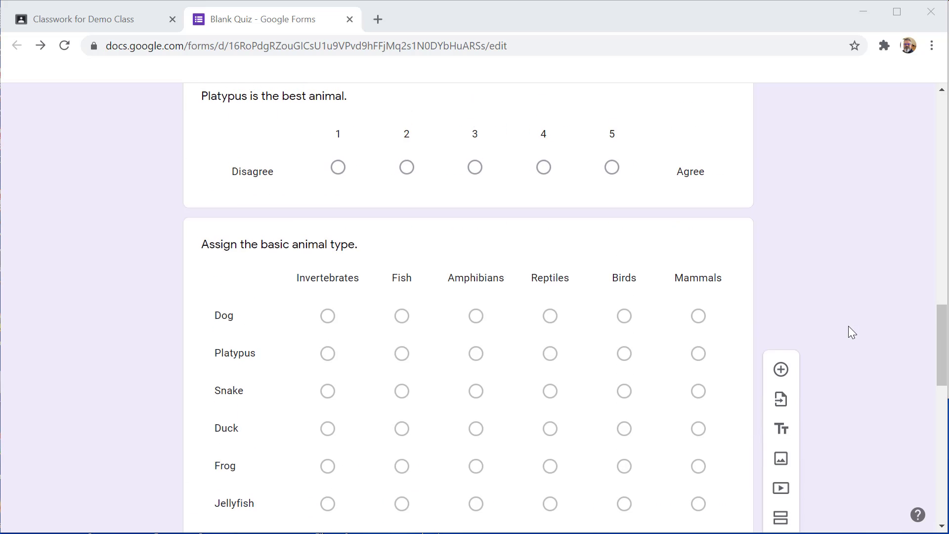
scroll(848, 325, "up", 12)
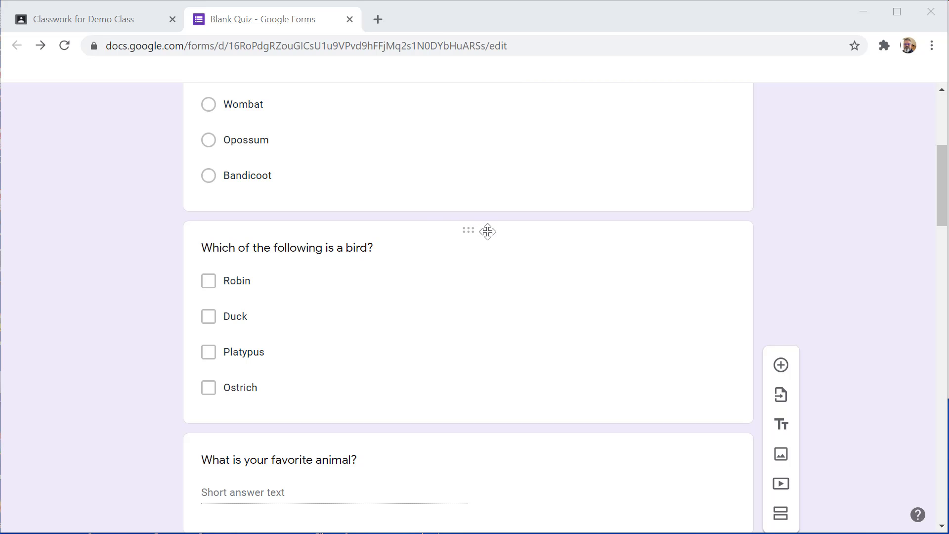
left_click_drag(482, 289, 432, 288)
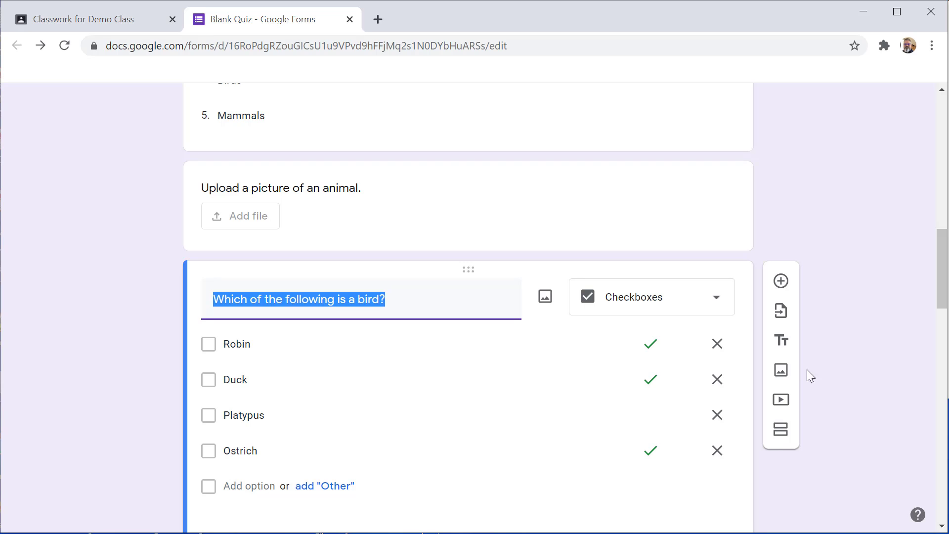
Add a title block 'More Question' below the bird question
left_click(780, 346)
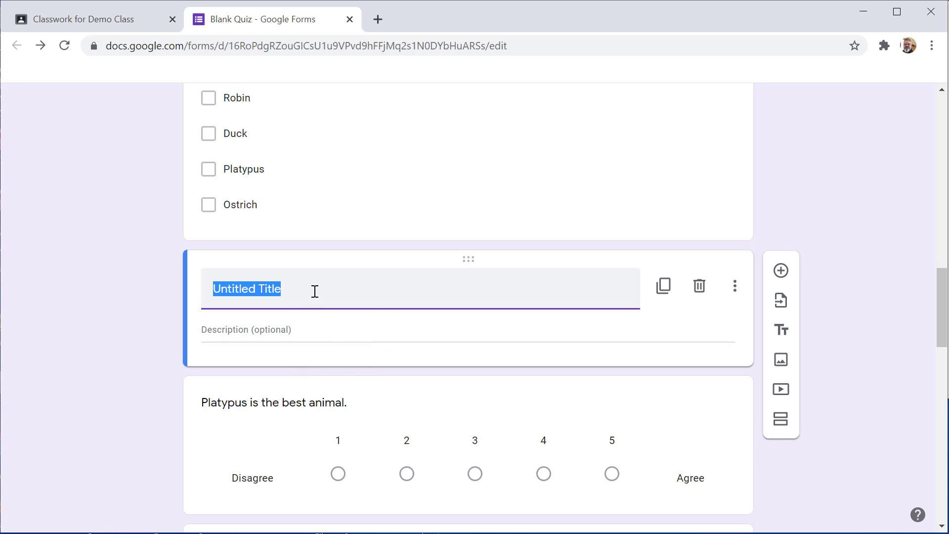
type("More ")
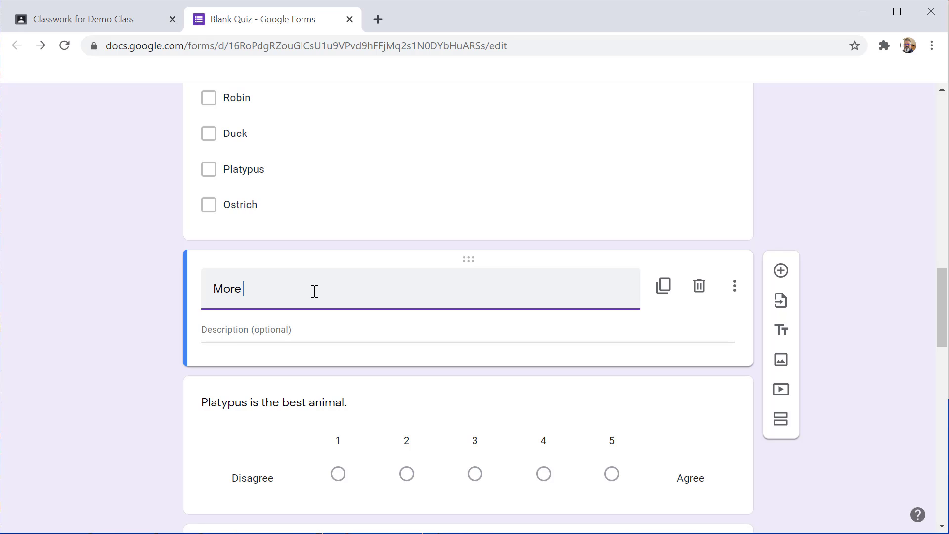
type("Questions")
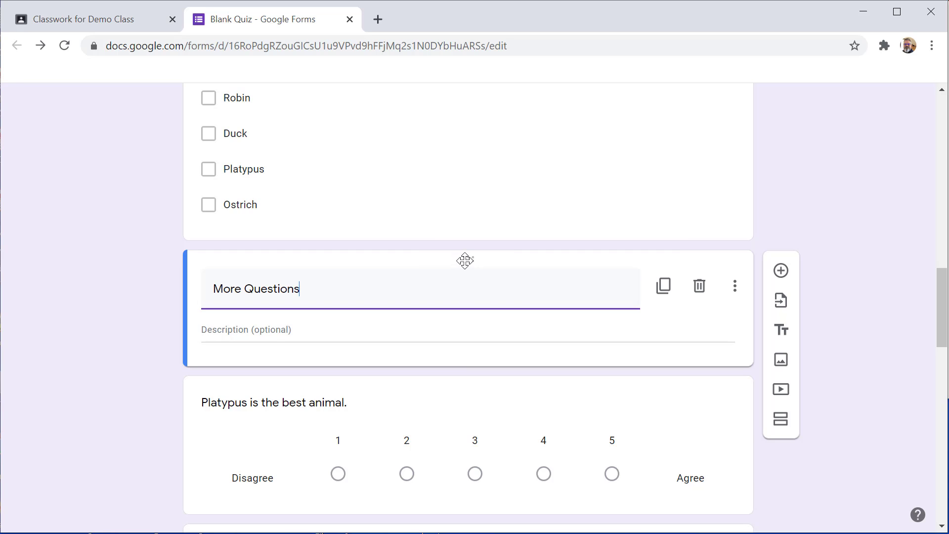
mouse_move(466, 260)
left_mouse_down()
mouse_move(462, 366)
mouse_move(456, 264)
left_mouse_up()
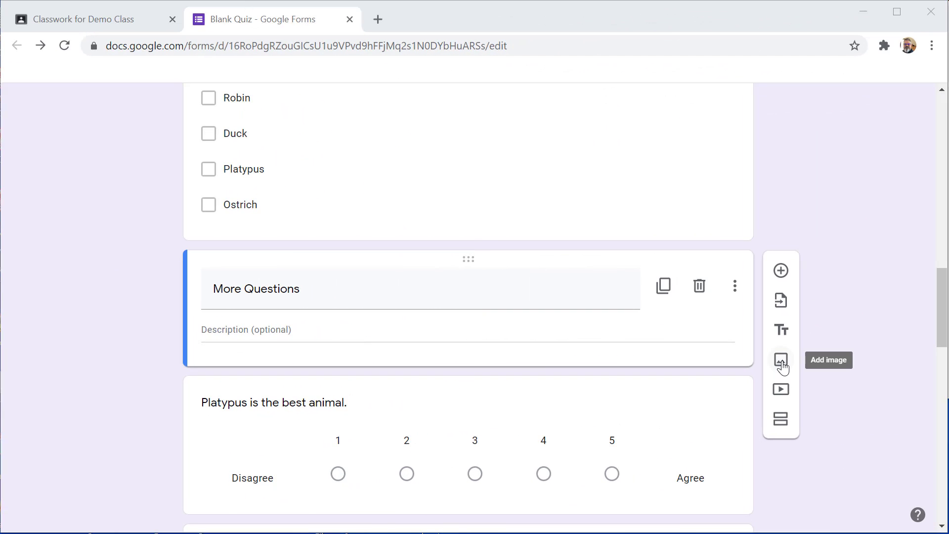
Insert a web-searched platypus statue photo as an image item titled 'Platypus'
left_click(782, 367)
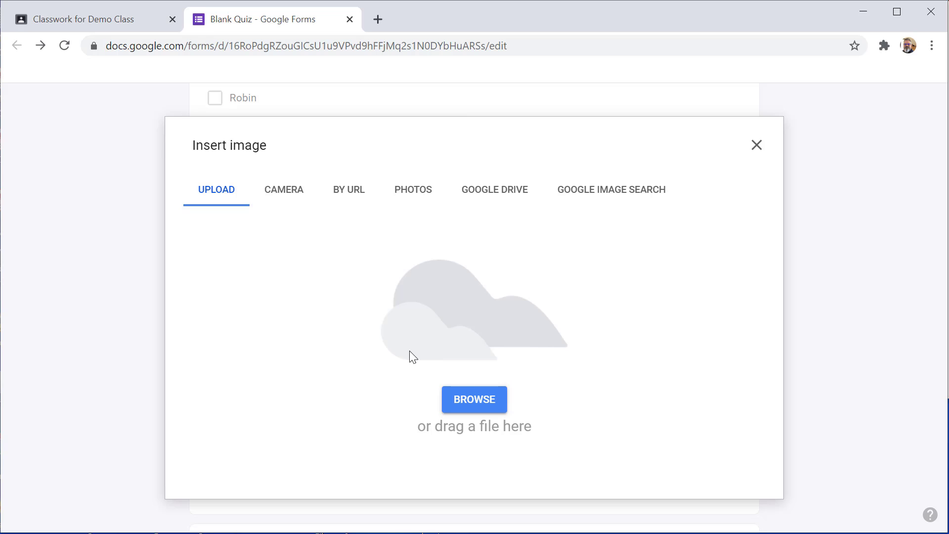
left_click(587, 198)
left_click(394, 146)
type("Platypus")
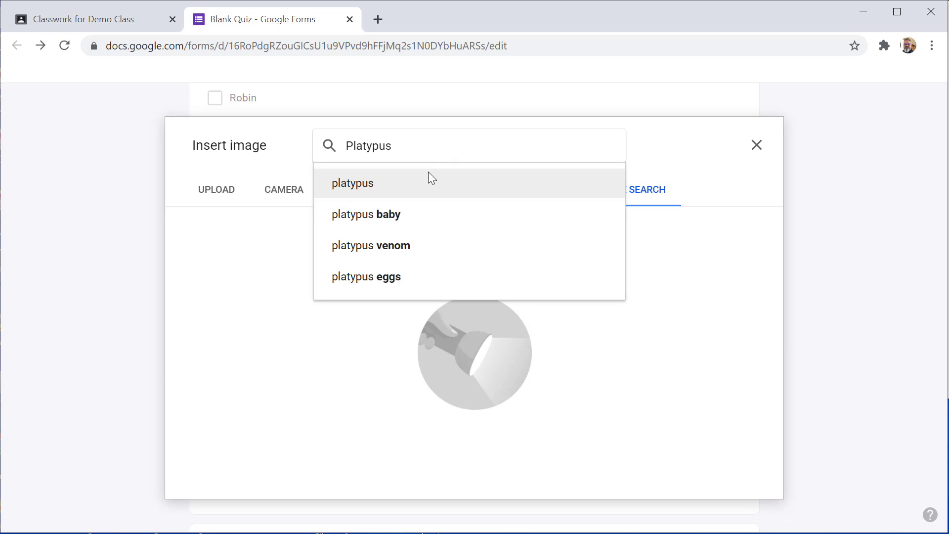
left_click(423, 179)
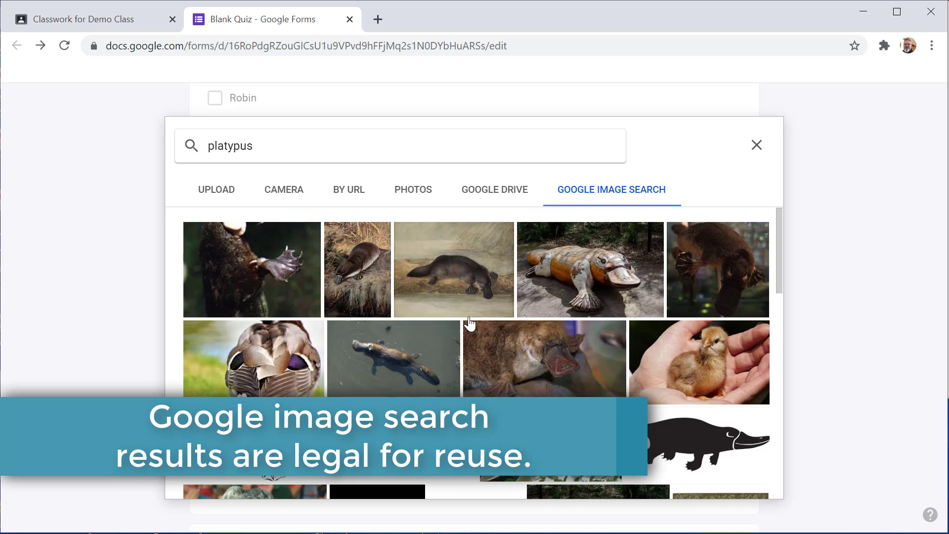
left_click(589, 286)
left_click(754, 482)
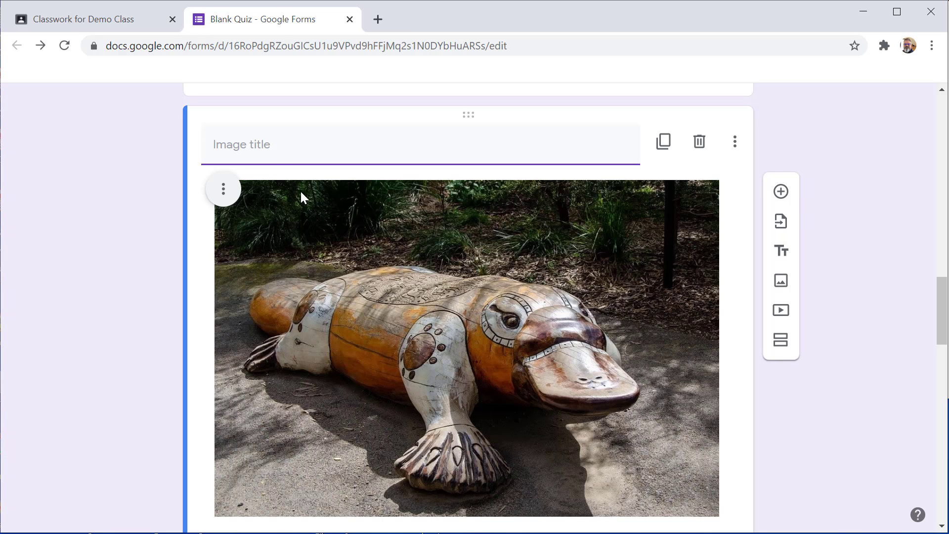
type("Platypus")
left_click_drag(466, 114, 392, 167)
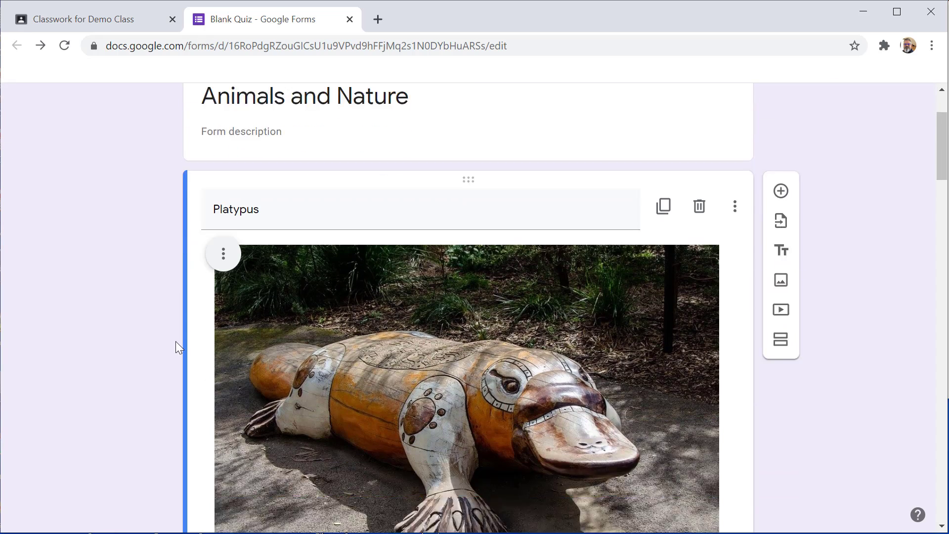
scroll(432, 416, "down", 2)
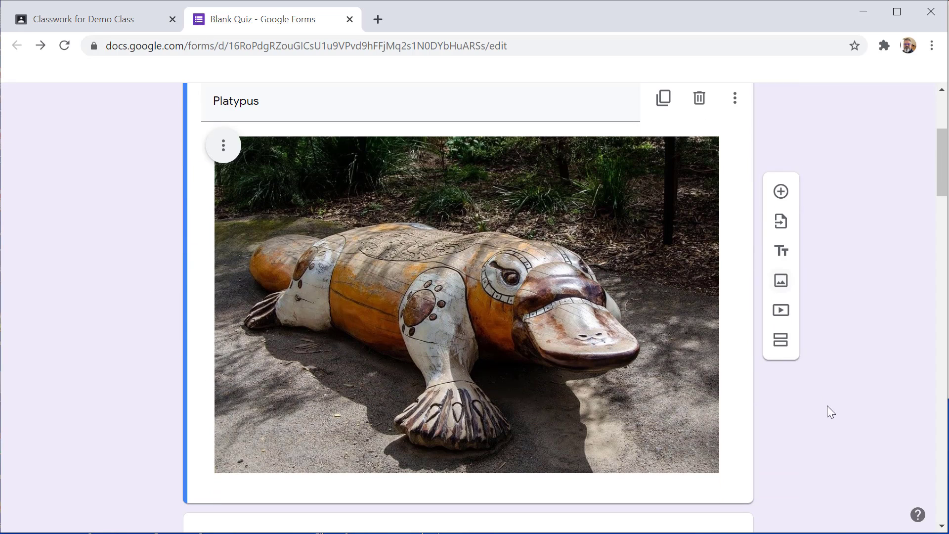
Insert the National Geographic Platypus clip from a YouTube search below the Platypus image
left_click(781, 311)
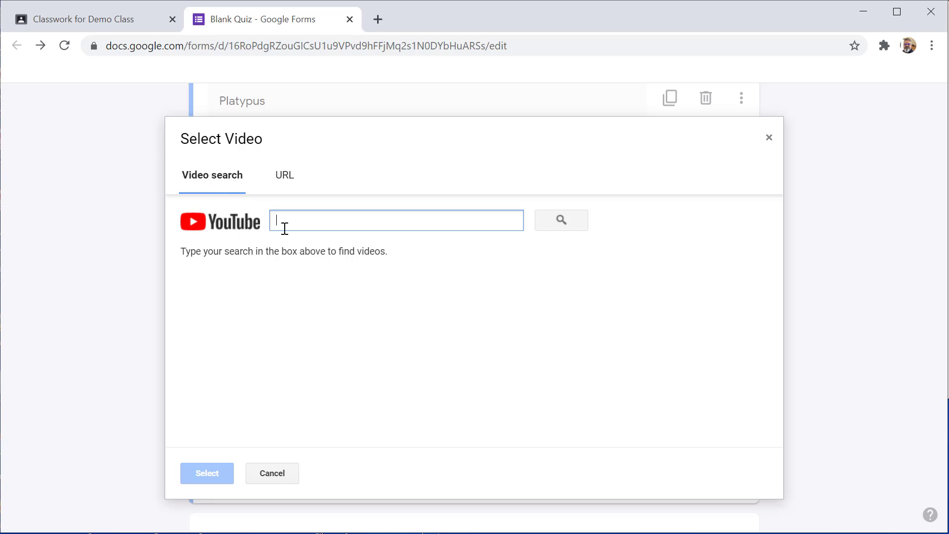
left_click(285, 183)
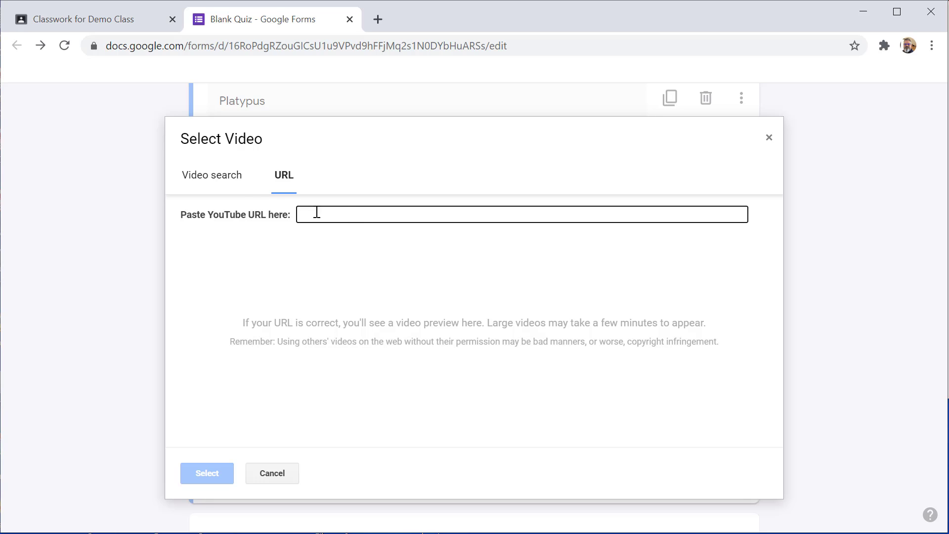
left_click(237, 188)
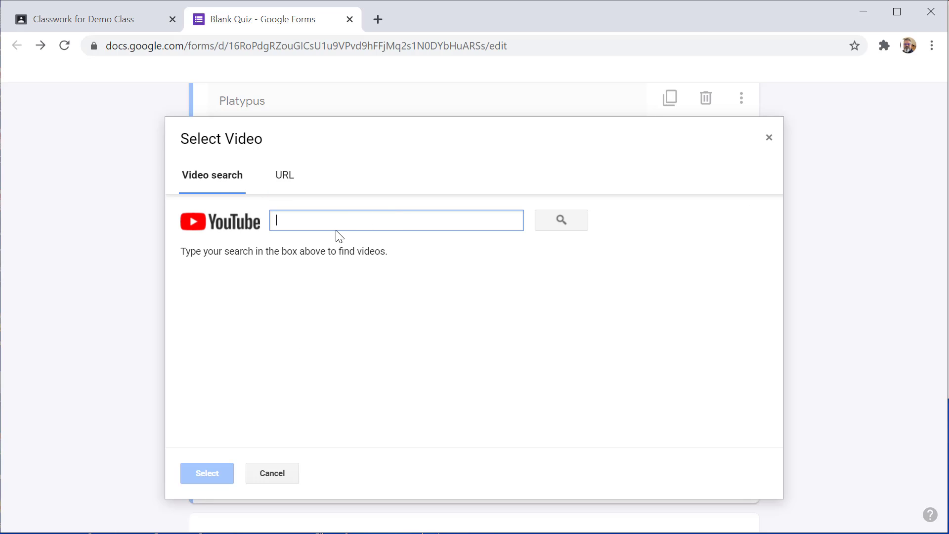
type("Platypus")
left_click(568, 223)
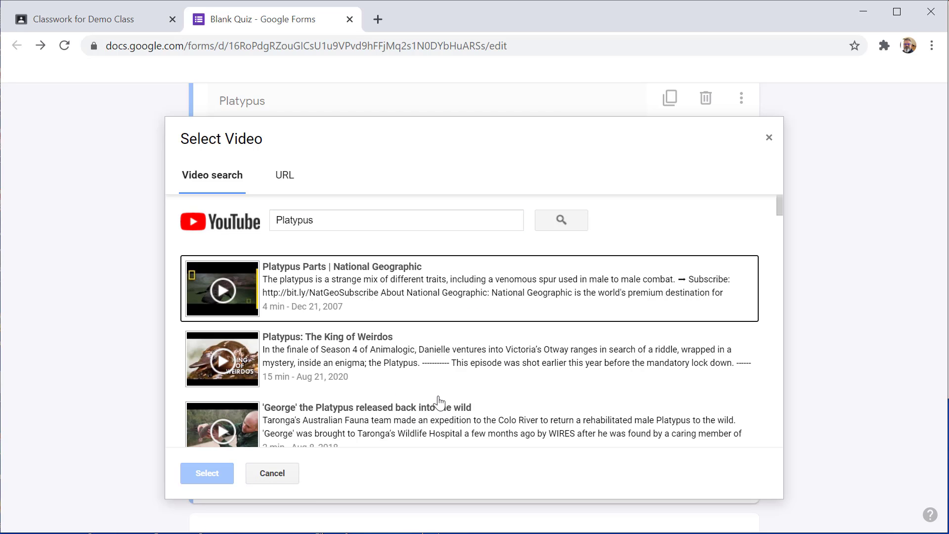
left_click(342, 287)
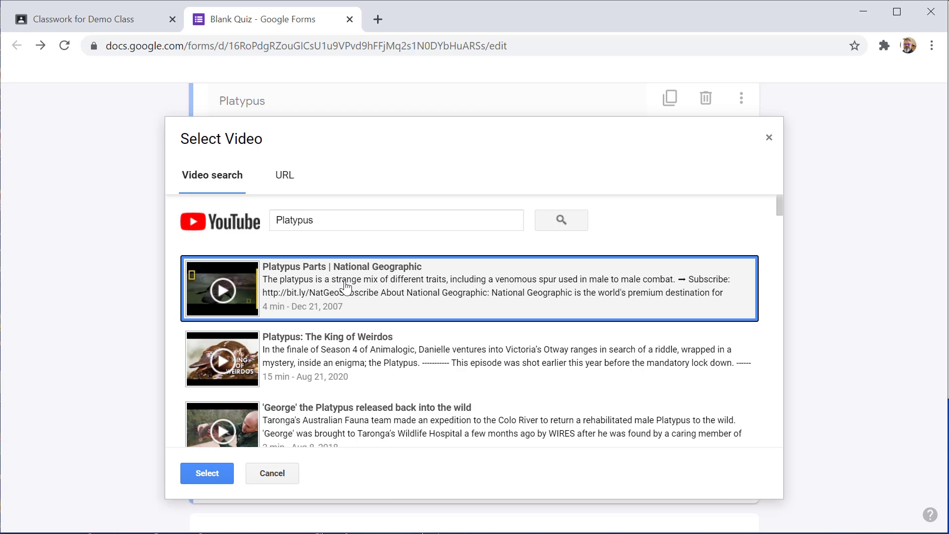
left_click(204, 475)
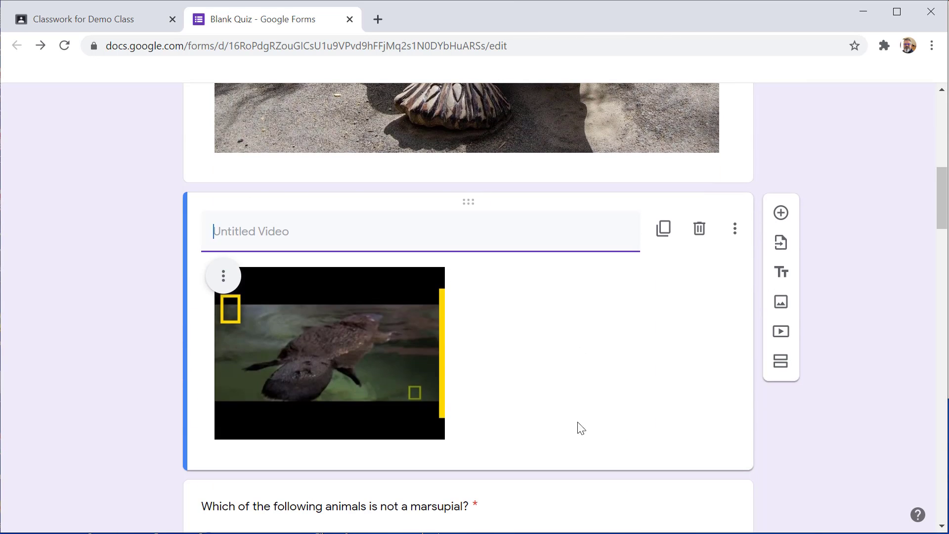
Title the new video item 'Platypus video'
scroll(466, 202, "up", 2)
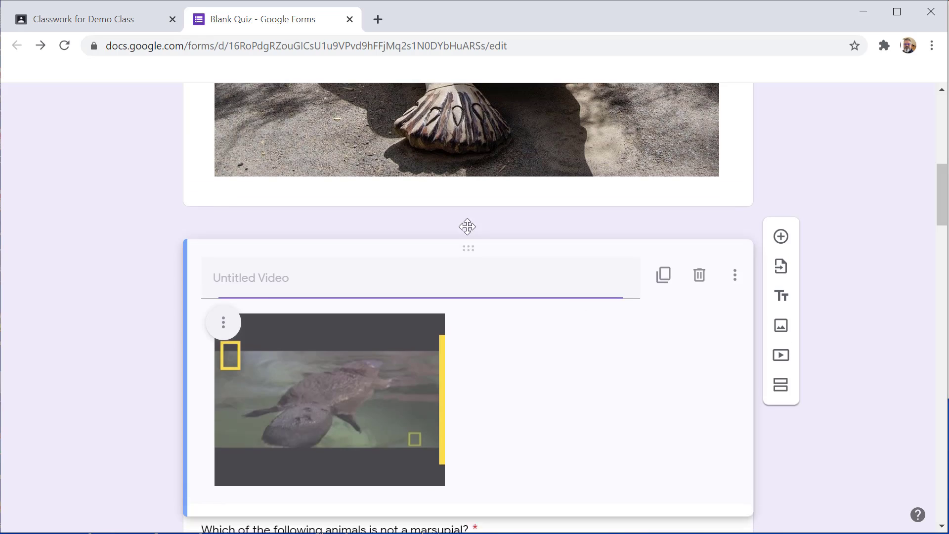
left_click(318, 324)
type("Platypus video")
scroll(443, 199, "down", 3)
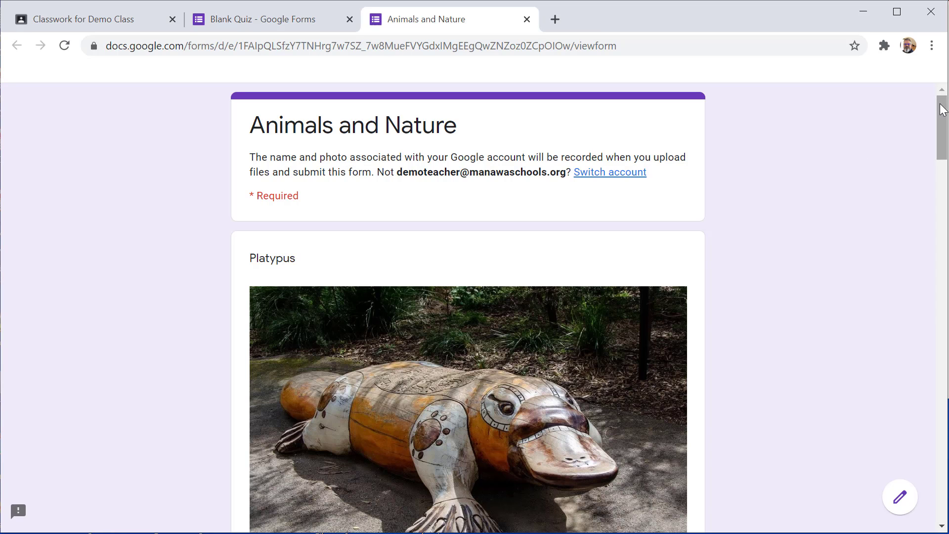
Enter placeholder text for the platypi question and 'Platypus' as the favourite animal
left_click_drag(942, 114, 933, 203)
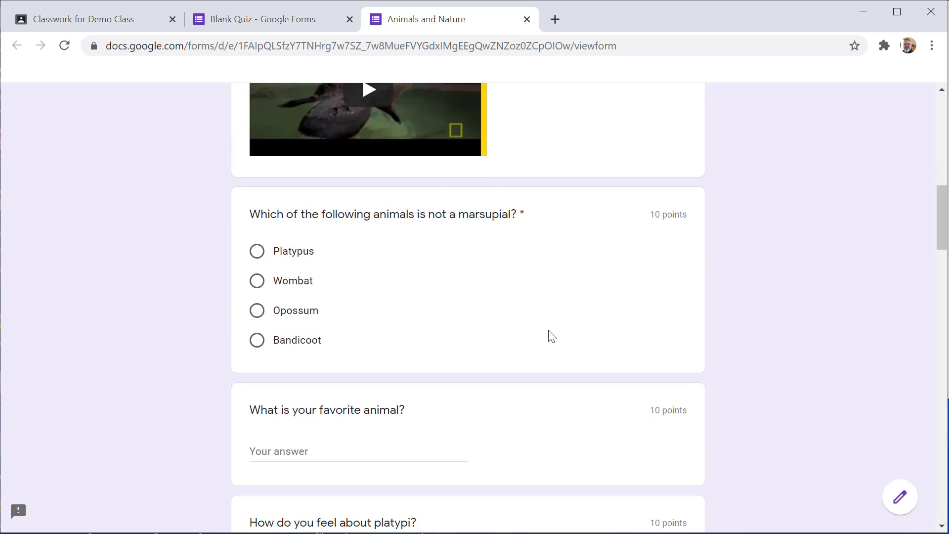
left_click_drag(938, 212, 938, 233)
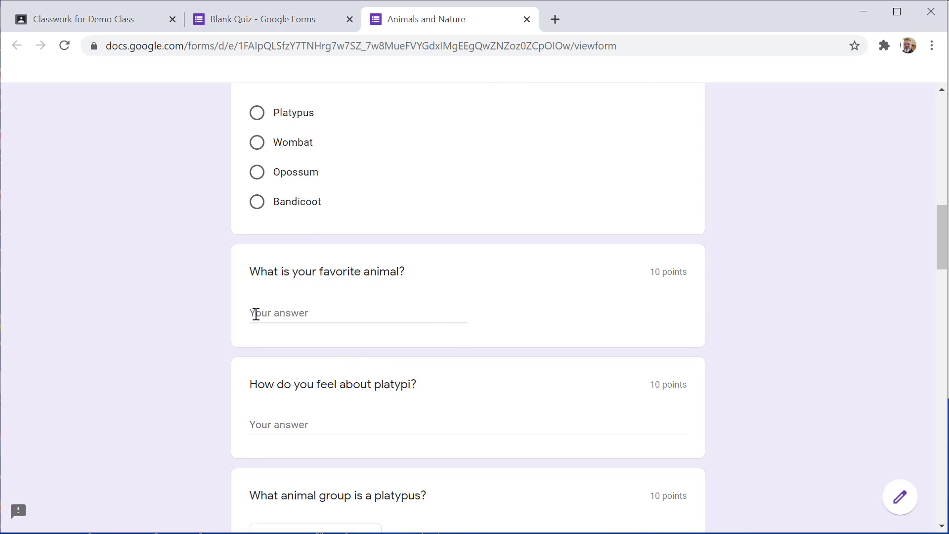
scroll(452, 339, "down", 1)
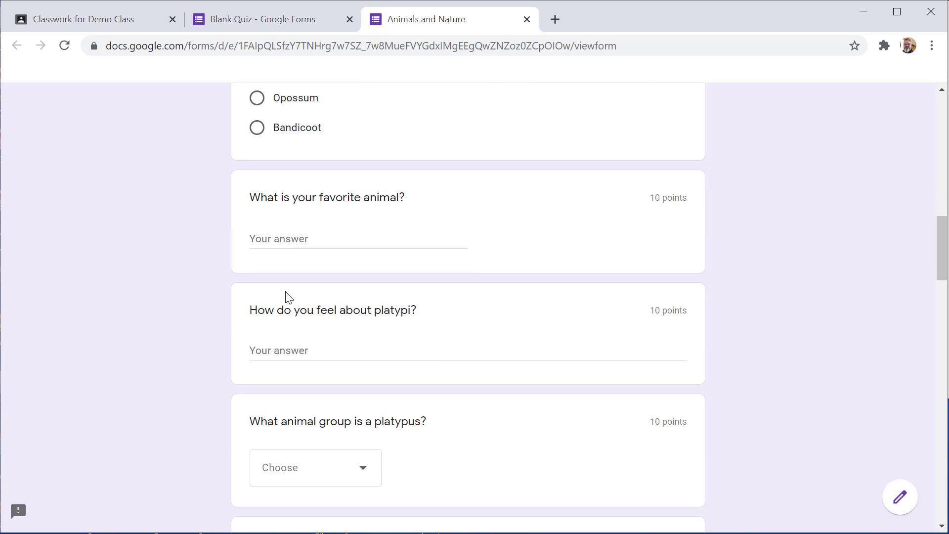
left_click(310, 350)
type("adfasdfas asdf asdf asdf asf")
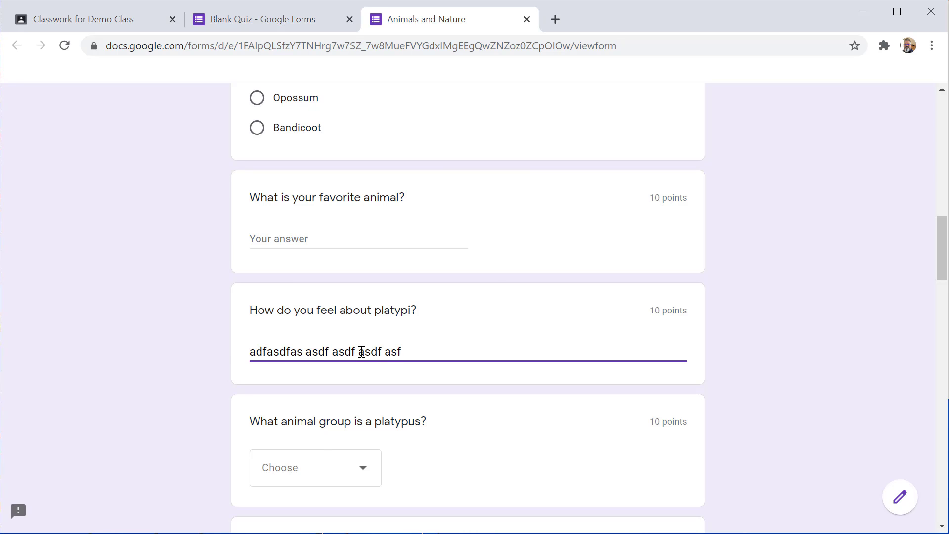
key("Return")
key("Return")
type("adsfad")
key("Return")
key("Return")
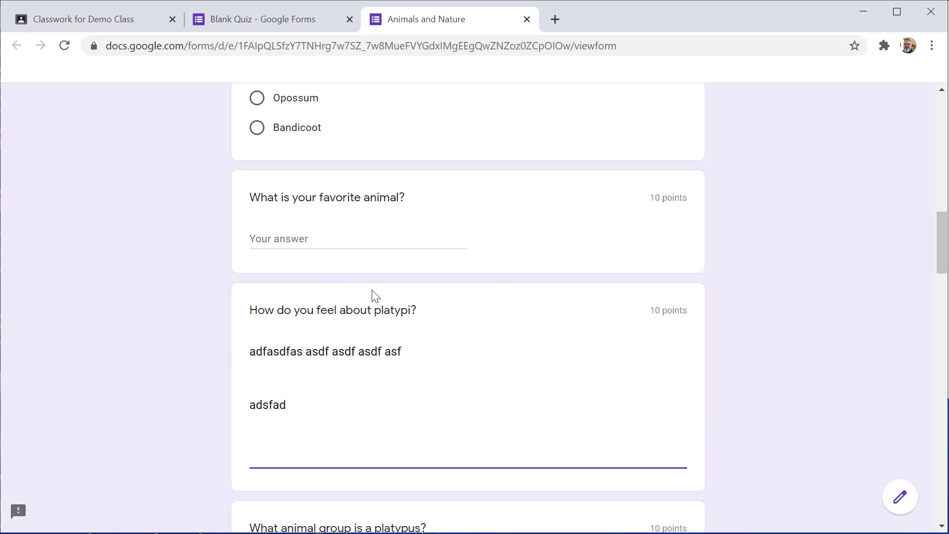
left_click(372, 236)
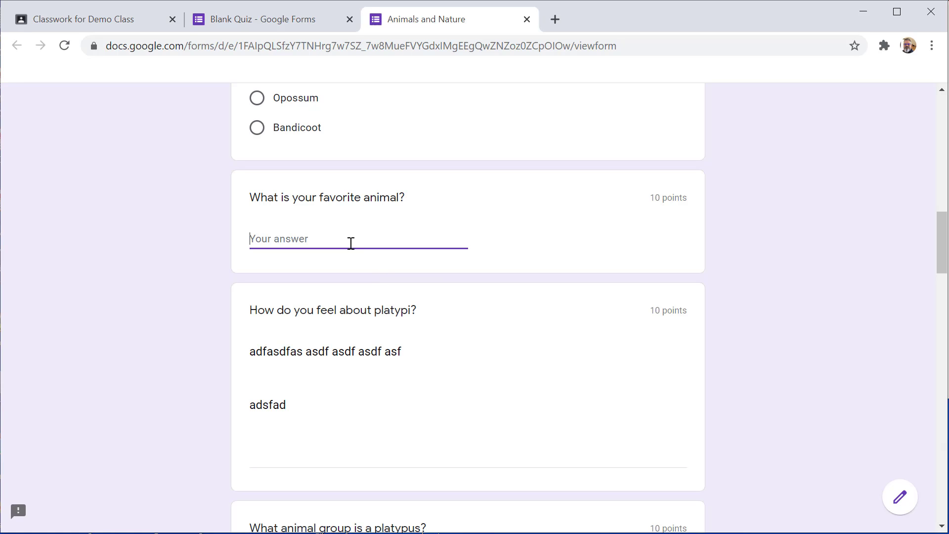
type("Platypus")
Answer Mammals for the platypus group dropdown question
scroll(231, 340, "down", 5)
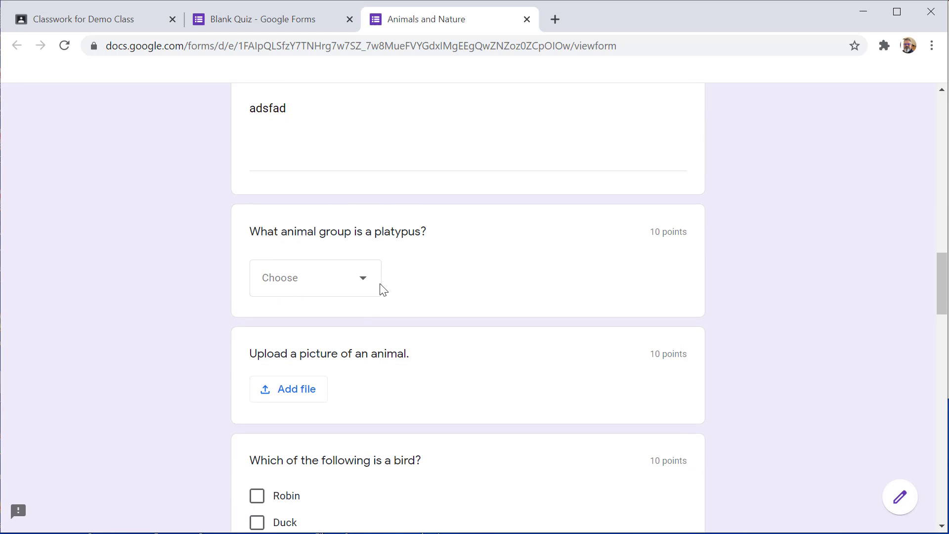
left_click(363, 288)
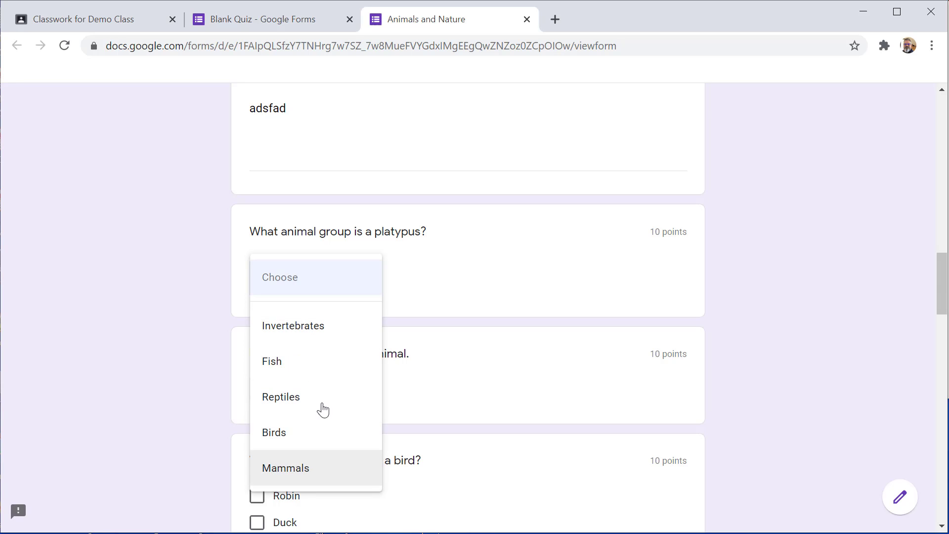
left_click(286, 468)
Open the picture upload dialog and cancel it without attaching a file
left_click_drag(398, 354, 258, 353)
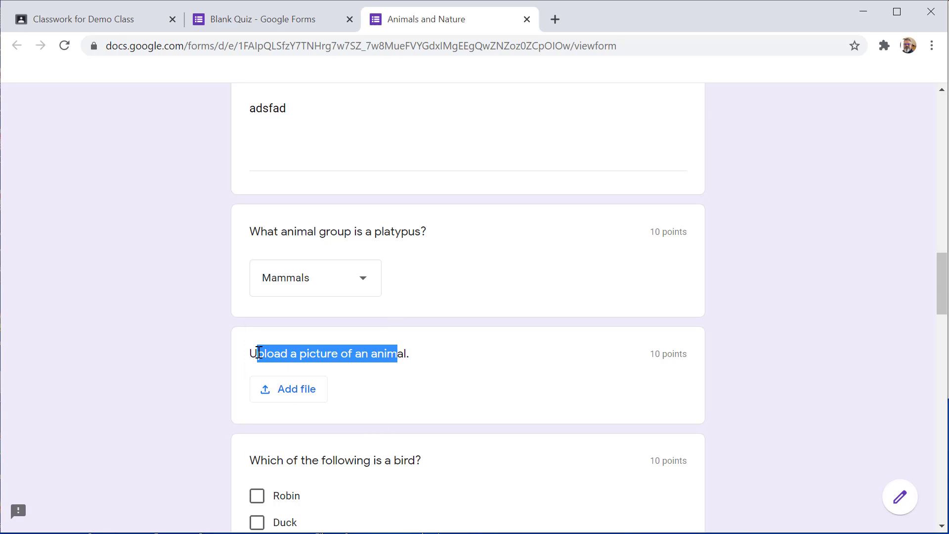
scroll(445, 392, "down", 2)
left_click(290, 323)
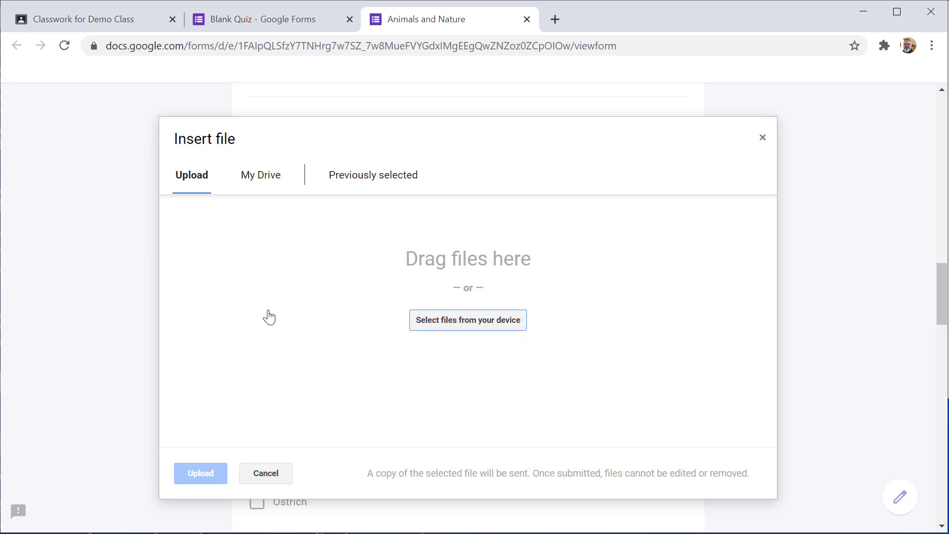
left_click(271, 185)
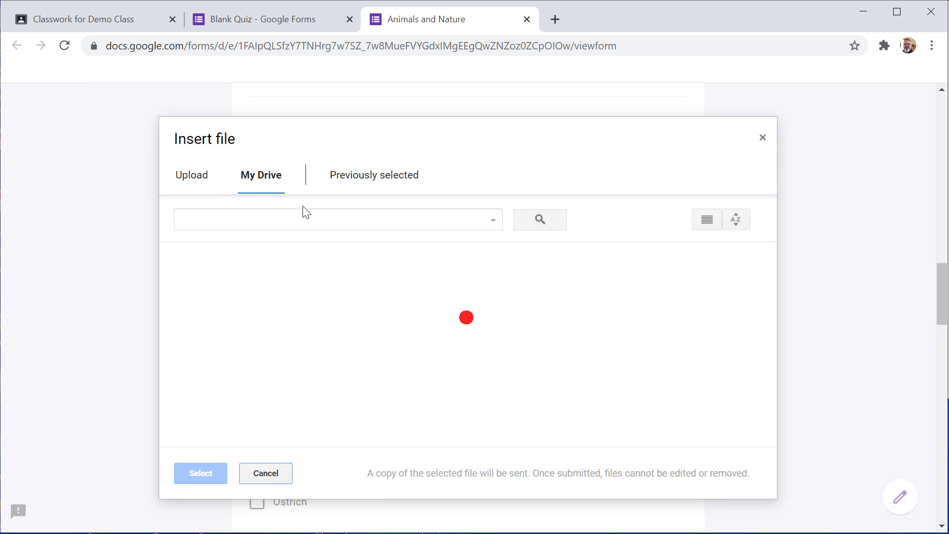
left_click(179, 181)
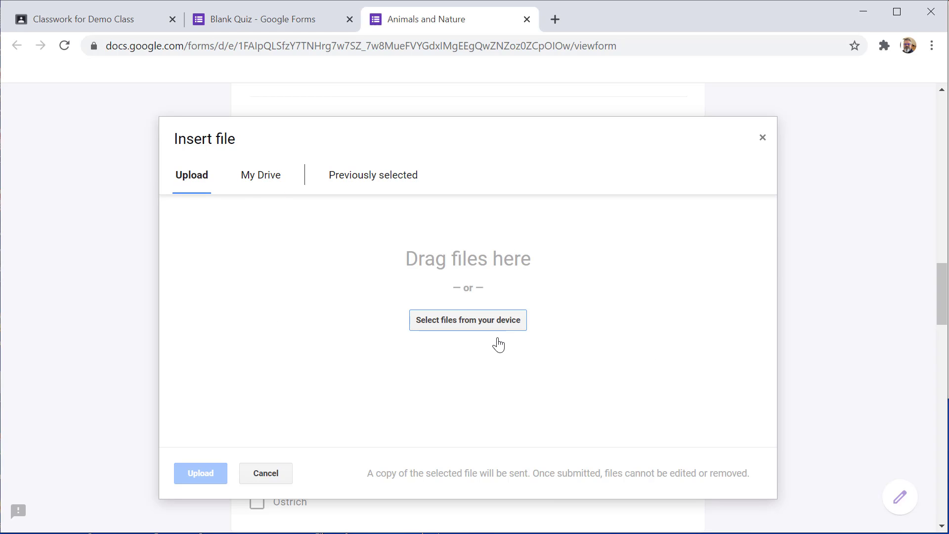
left_click(252, 186)
key("Escape")
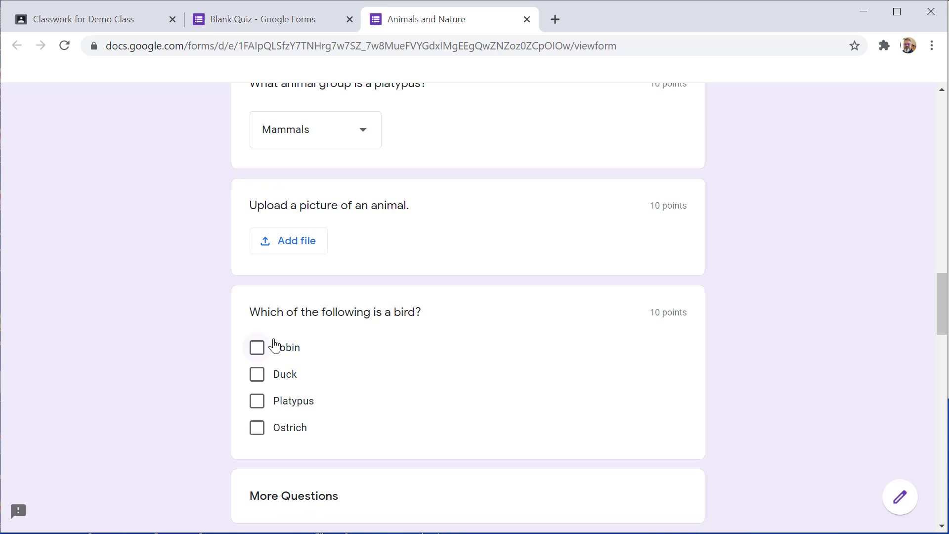
Tick Robin as a bird and rate the platypus statement 5
left_click(259, 349)
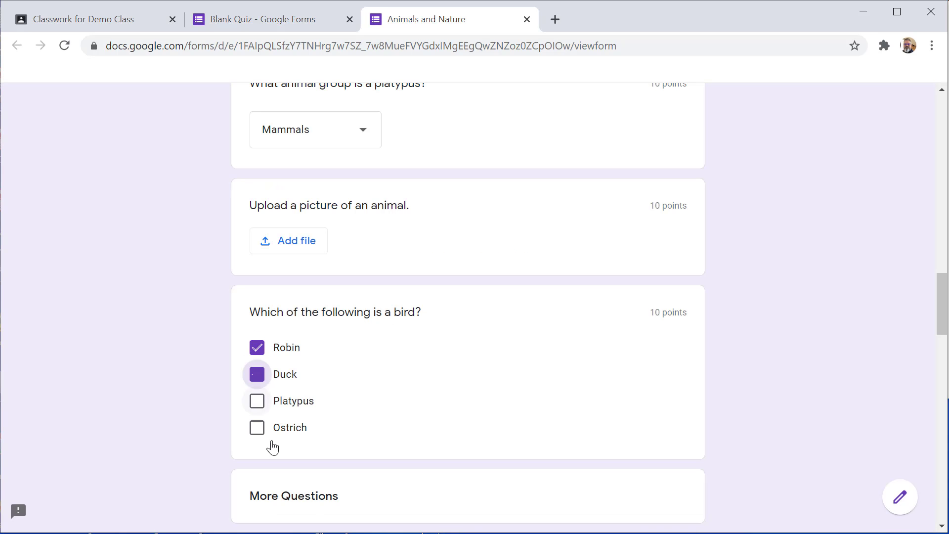
scroll(392, 395, "down", 5)
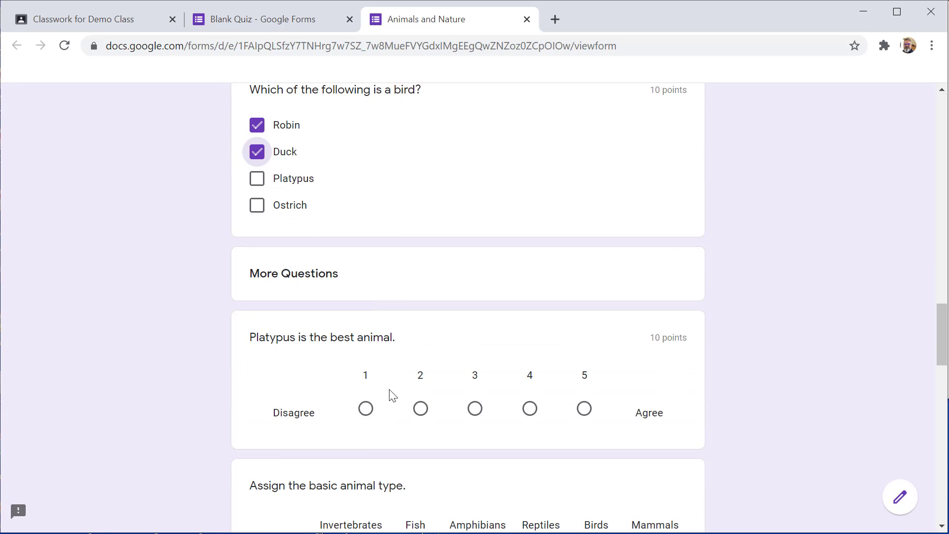
triple_click(297, 201)
scroll(445, 262, "down", 1)
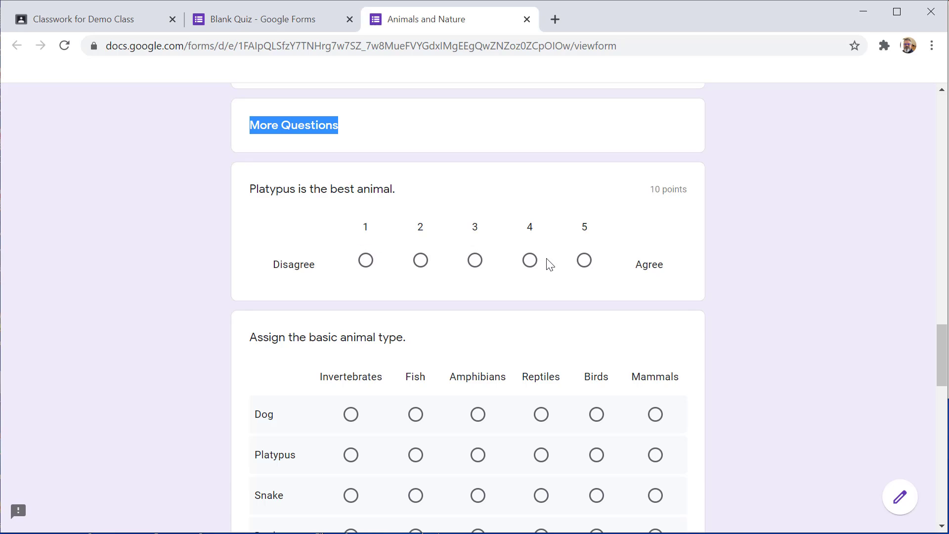
left_click(529, 261)
left_click(420, 261)
left_click(585, 260)
scroll(321, 307, "down", 4)
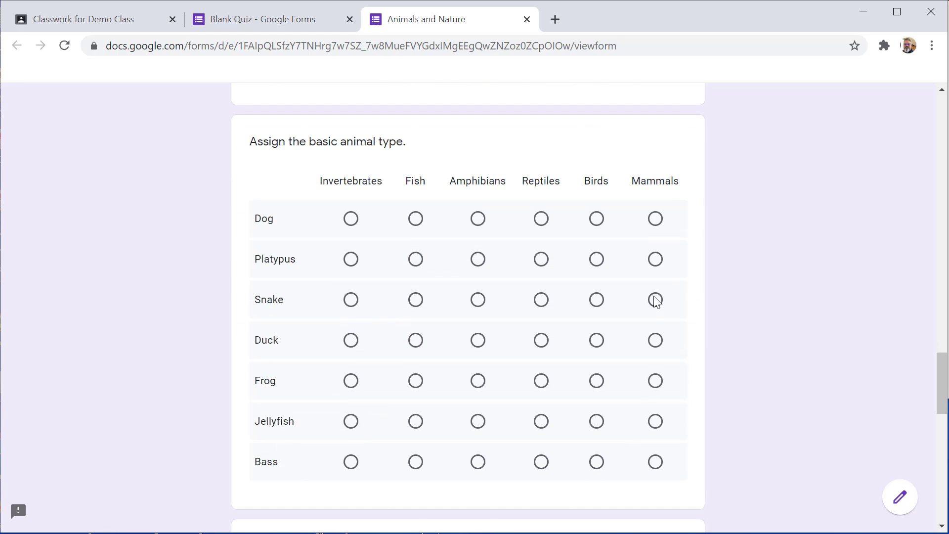
Classify Dog and Platypus as mammals, Snake as reptile, Duck as bird, Bass as fish
left_click_drag(262, 218, 255, 218)
left_click(257, 218)
left_click(656, 220)
left_click(655, 259)
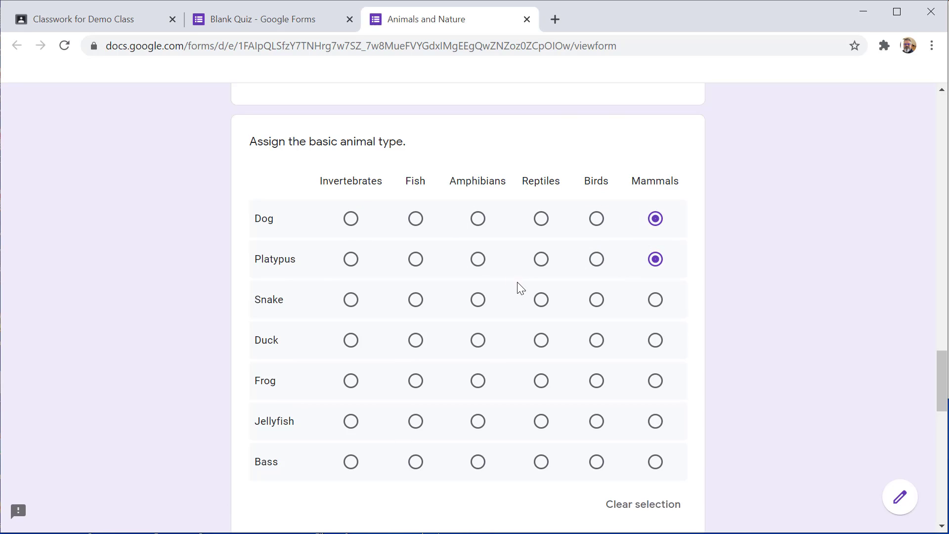
left_click(542, 301)
left_click(597, 340)
left_click(542, 340)
left_click(596, 341)
left_click(478, 342)
left_click(597, 340)
left_click(416, 462)
scroll(445, 406, "down", 9)
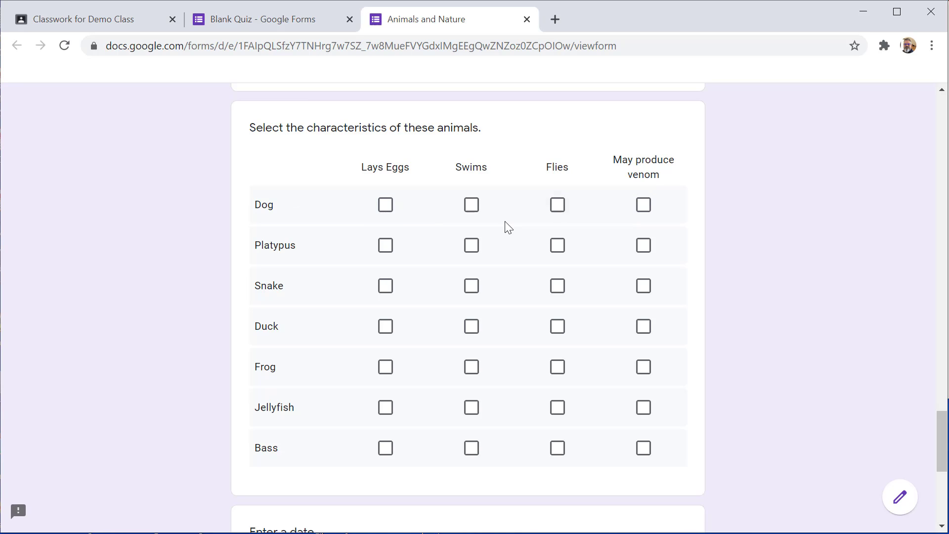
Set the Dog row answers in the abilities checkbox grid
left_click(557, 204)
left_click(471, 205)
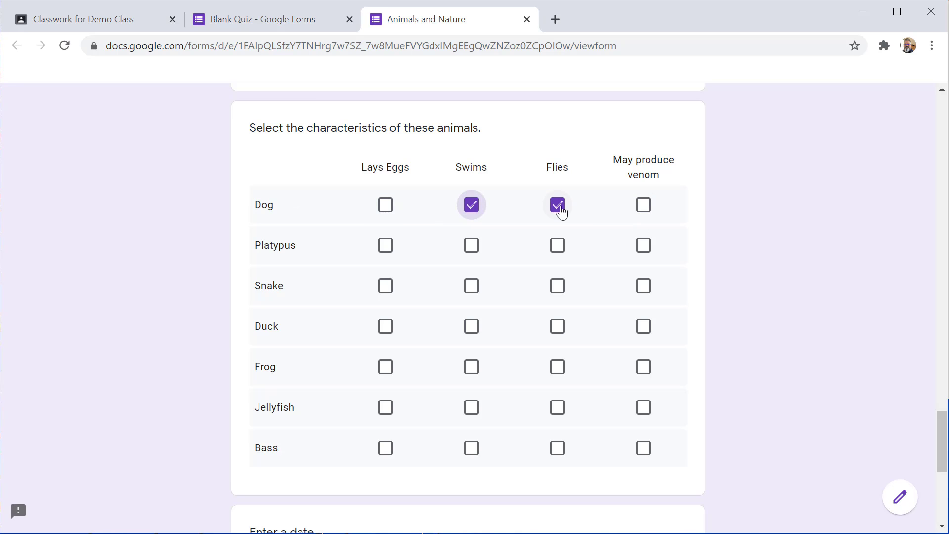
left_click(559, 206)
scroll(442, 368, "down", 7)
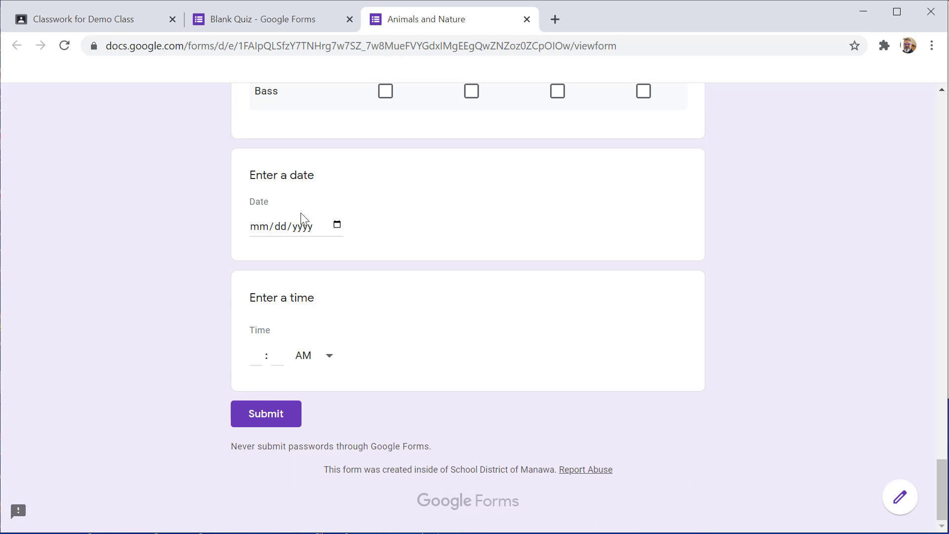
Leave the date and time answers blank and submit the response
left_click(300, 228)
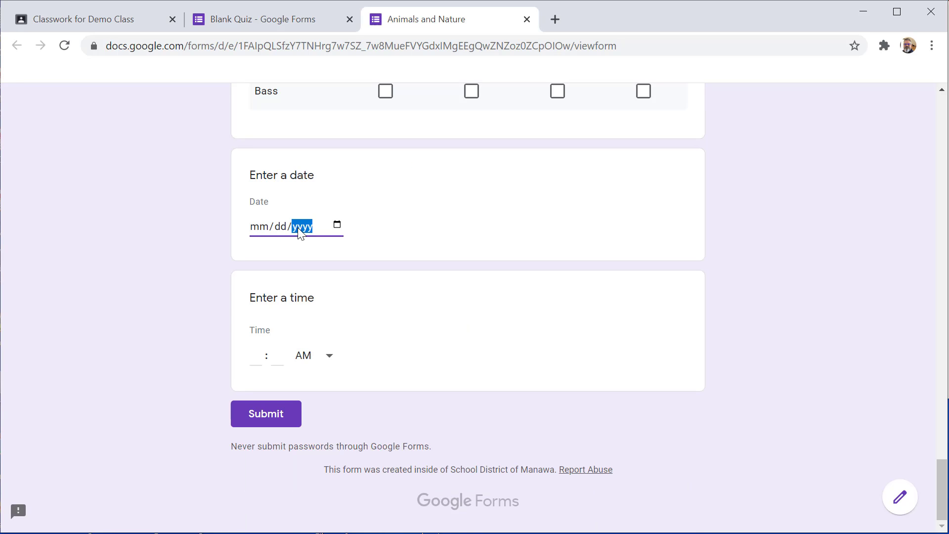
left_click(338, 226)
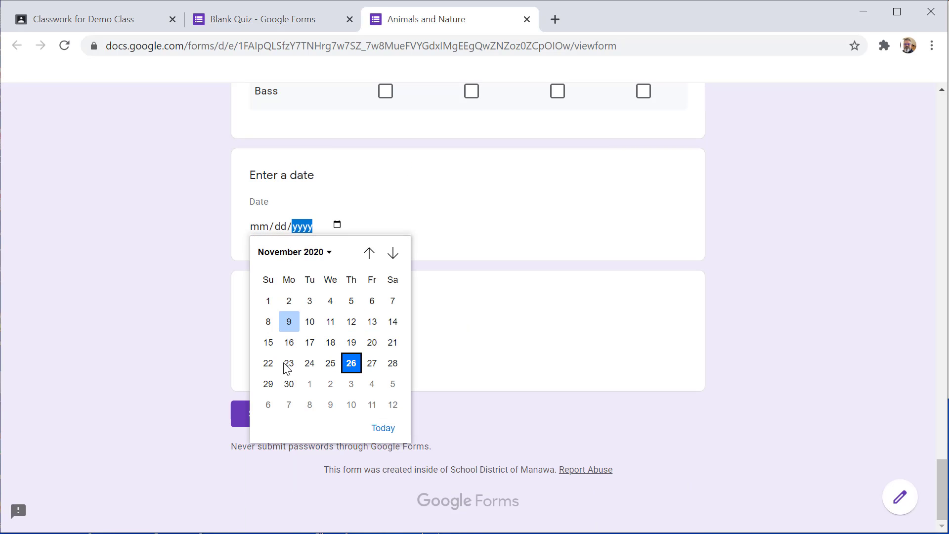
left_click(487, 216)
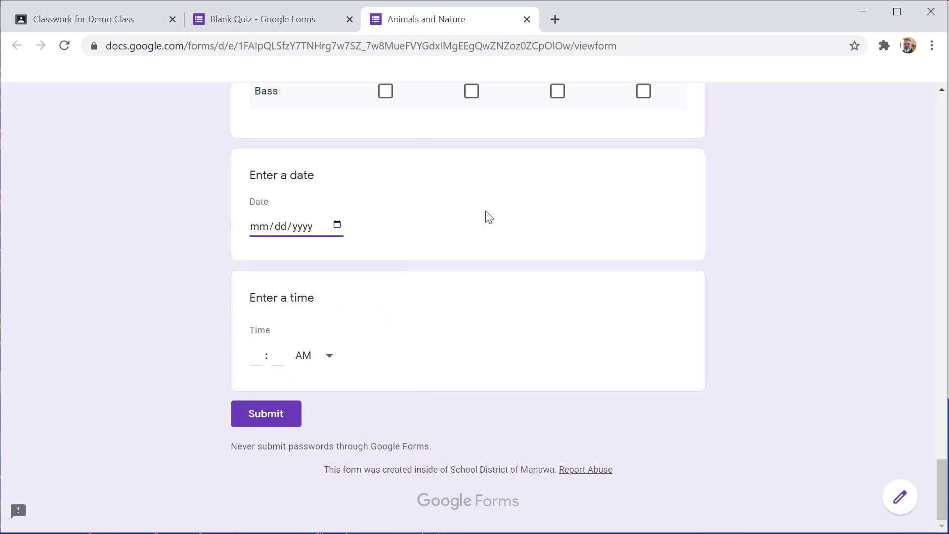
left_click(247, 366)
left_click(252, 355)
left_click(263, 426)
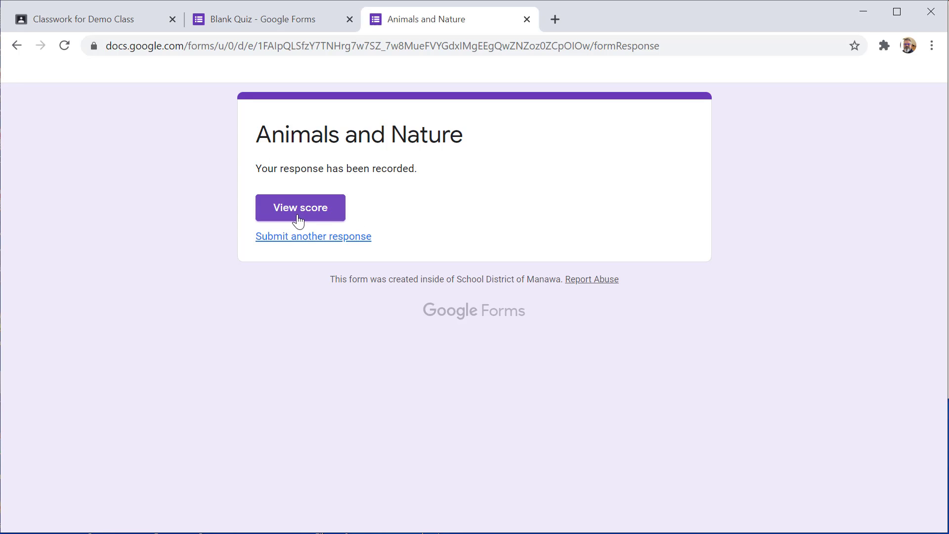
View the 30/70 score and review the graded answers, including the ungraded platypi answer
left_click(315, 215)
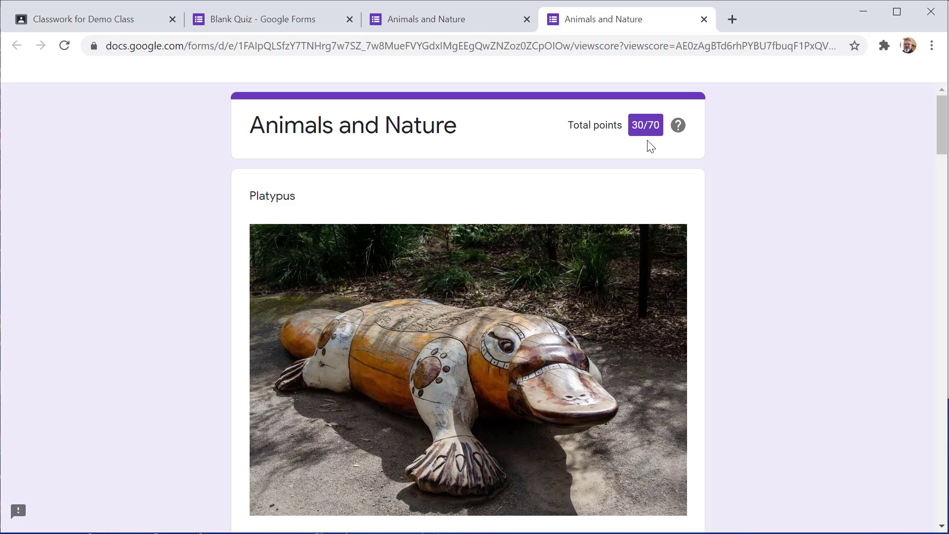
scroll(234, 314, "down", 13)
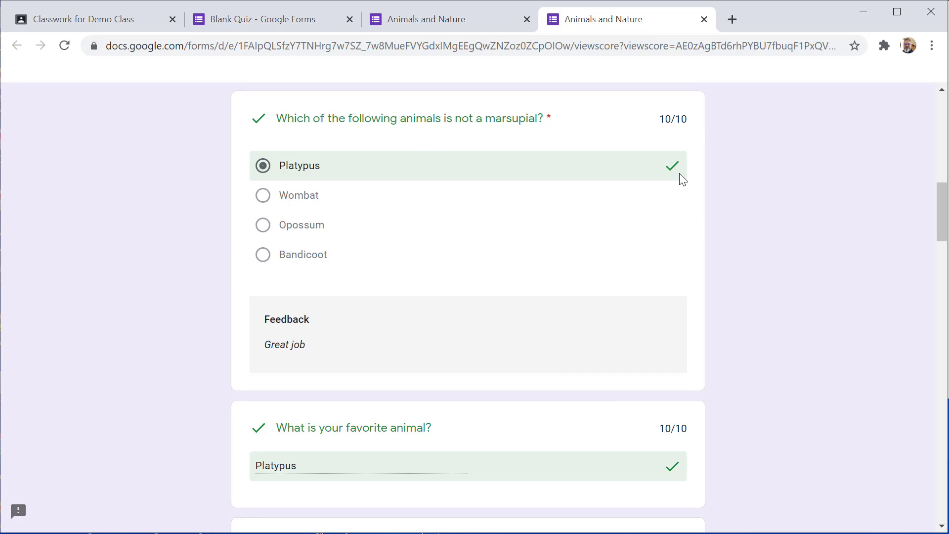
scroll(211, 336, "down", 6)
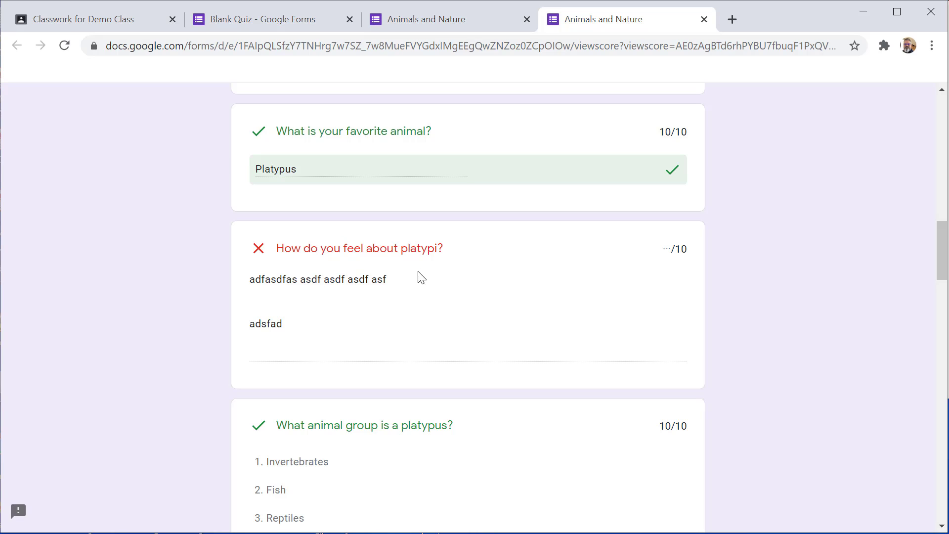
left_click_drag(421, 248, 271, 248)
left_click(322, 299)
left_click_drag(353, 279, 349, 324)
left_click(337, 328)
left_click_drag(275, 279, 335, 331)
left_click(338, 331)
scroll(157, 312, "down", 5)
scroll(480, 388, "up", 15)
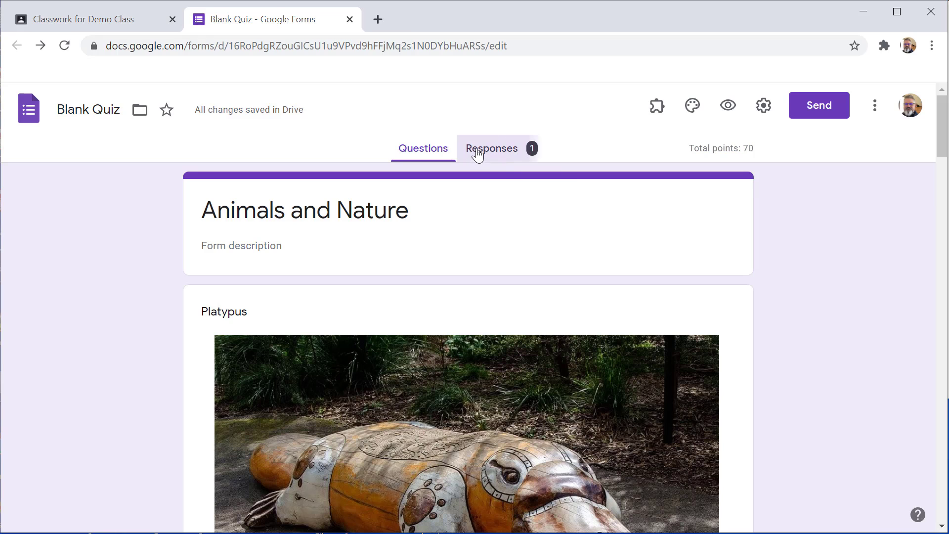
Check the one-response summary and link a new Blank Quiz (Responses) spreadsheet
left_click(508, 160)
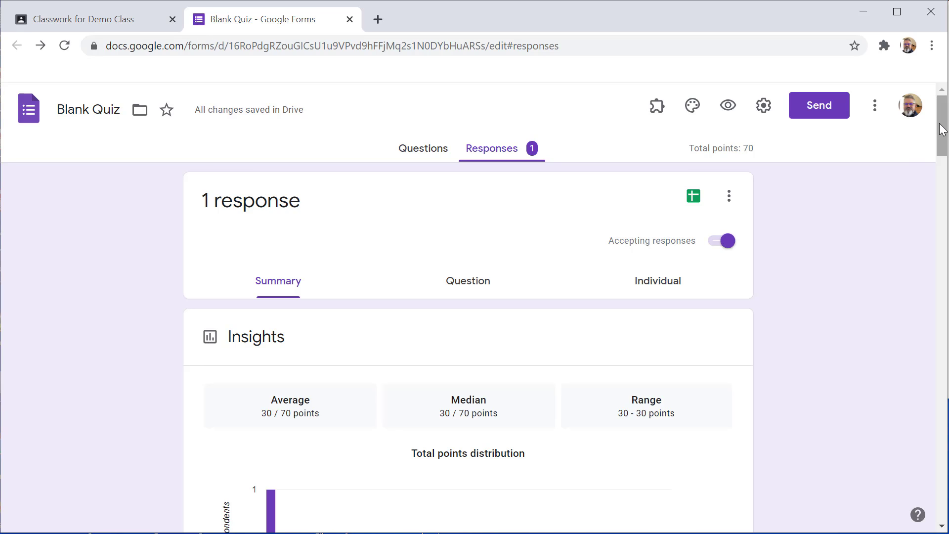
left_click_drag(942, 129, 925, 49)
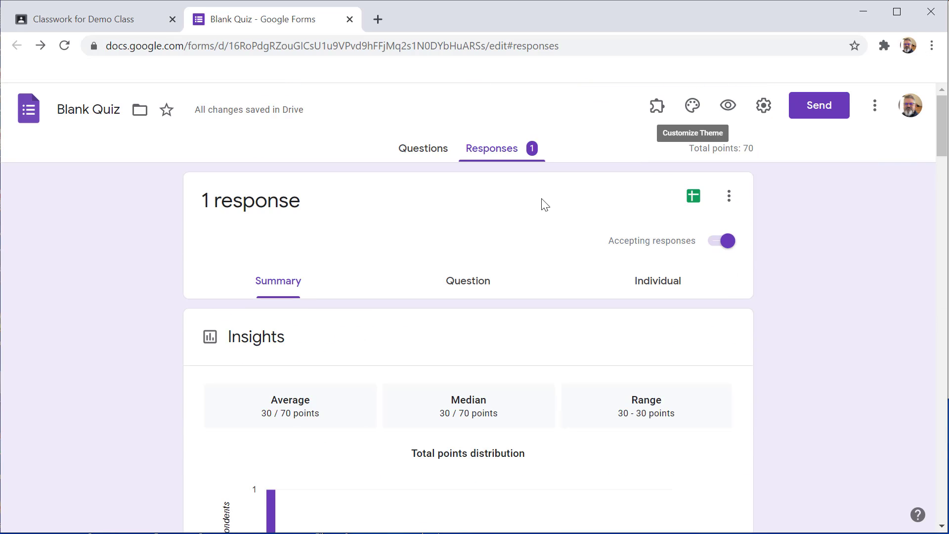
left_click(694, 200)
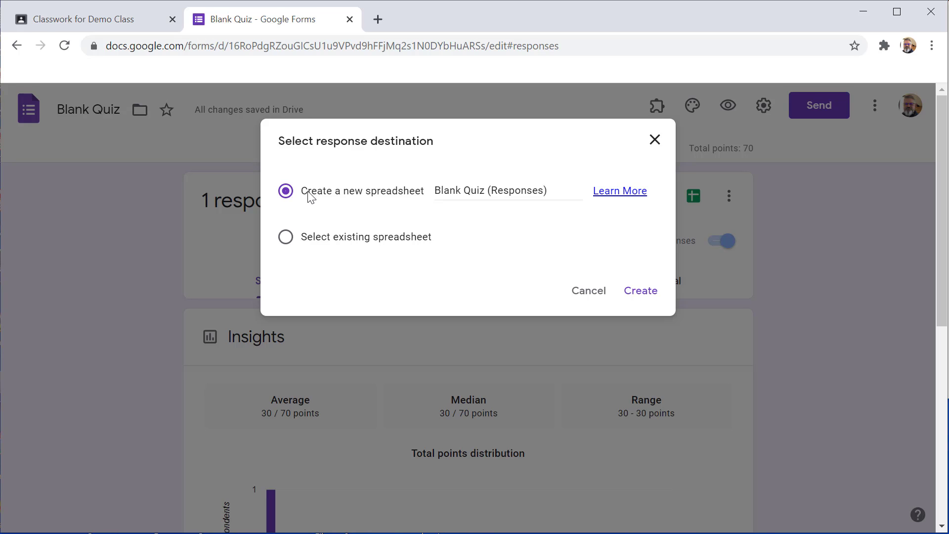
left_click(641, 296)
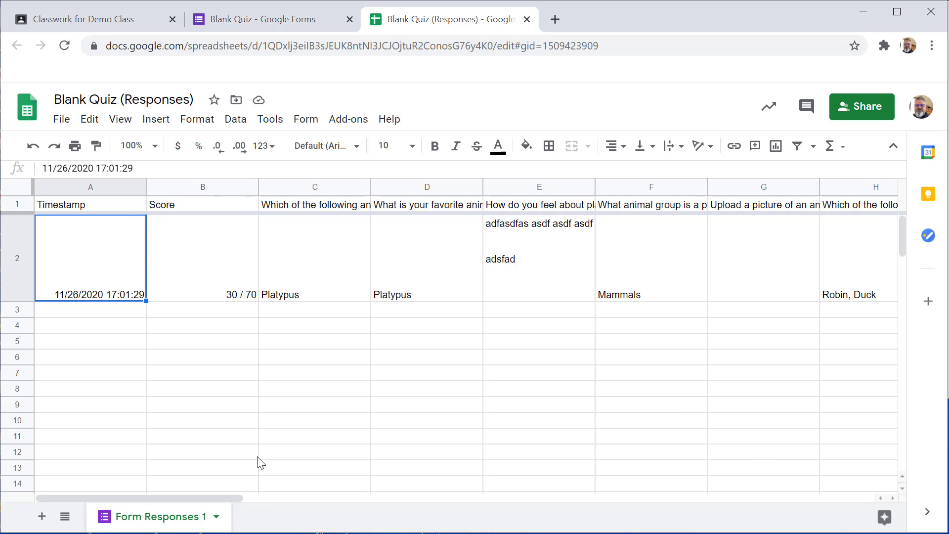
Scroll right across the answer columns of the responses sheet
left_click_drag(240, 497, 158, 485)
In the form settings, turn on Collect email addresses and view the quiz options
key("ctrl+shift+Tab")
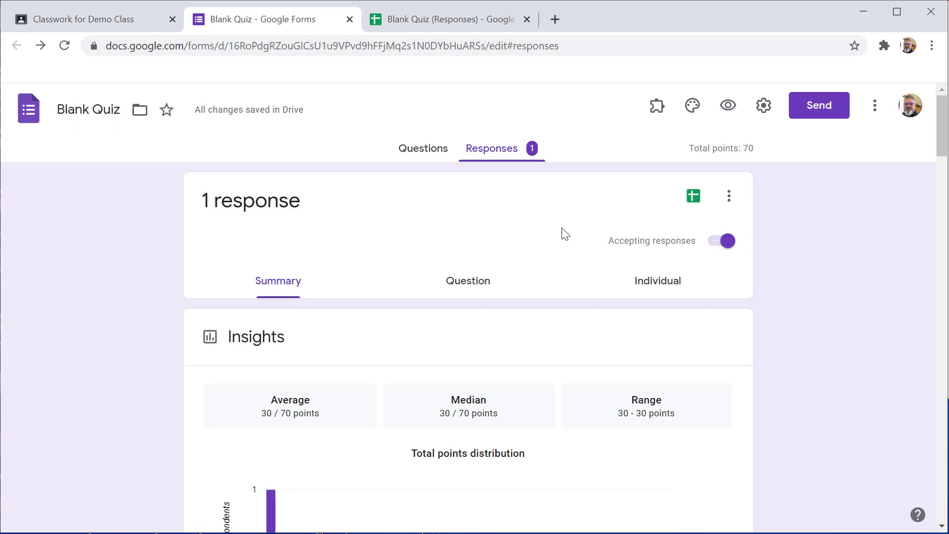
left_click(765, 110)
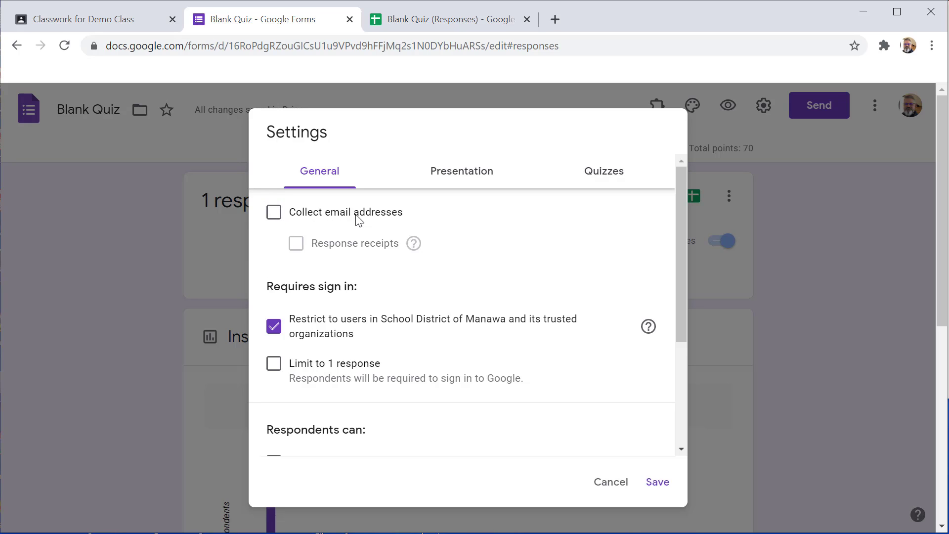
left_click(272, 215)
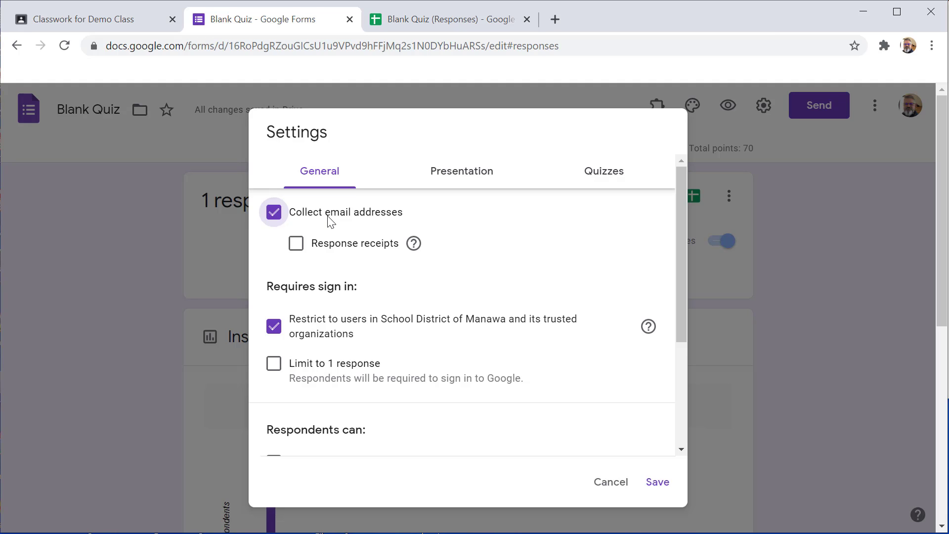
left_click(570, 184)
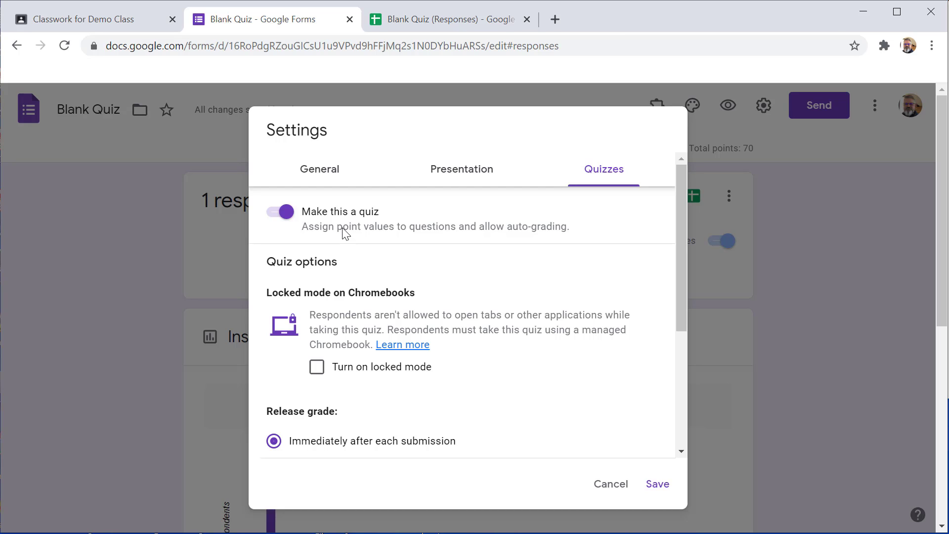
Scroll through the quiz options and cancel the settings without saving
scroll(536, 349, "down", 2)
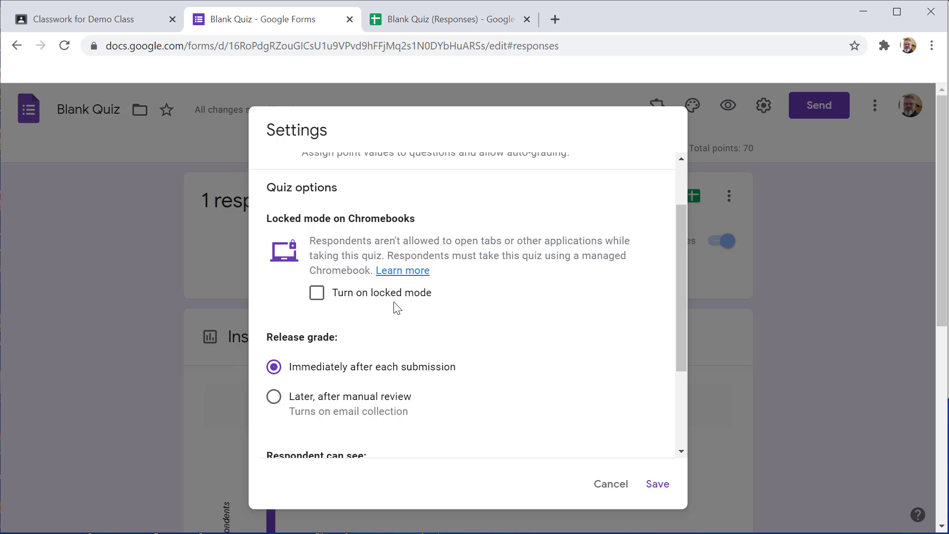
scroll(398, 308, "down", 1)
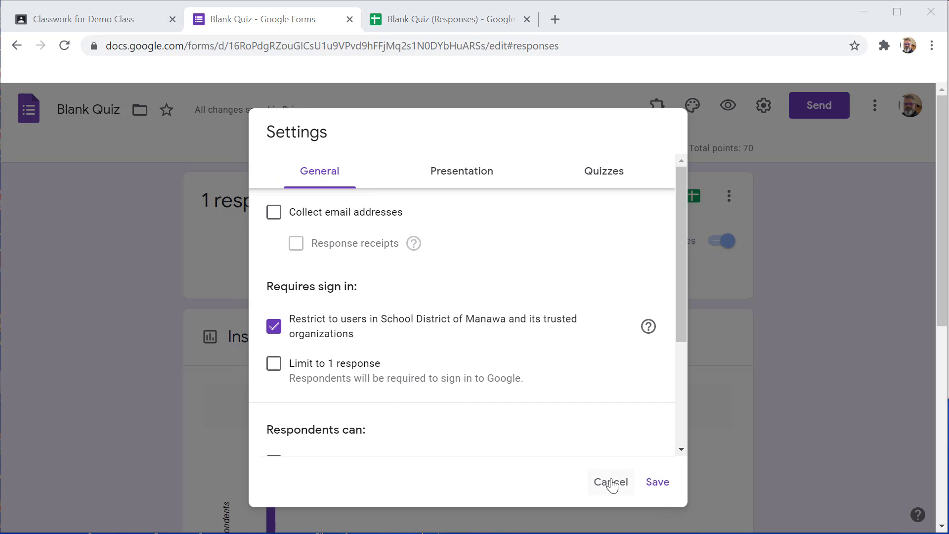
left_click(608, 483)
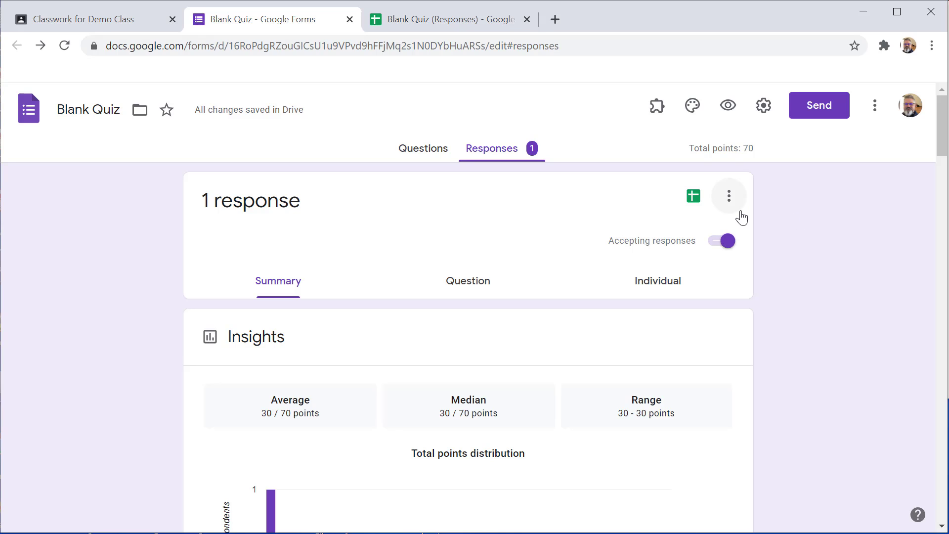
Delete all quiz responses and return to the Animals and Nature questions
left_click(730, 198)
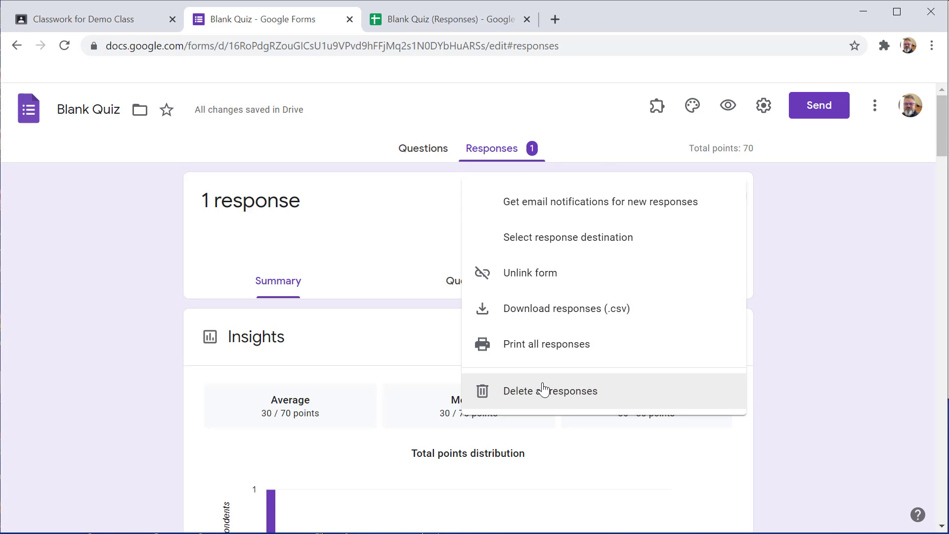
left_click(542, 403)
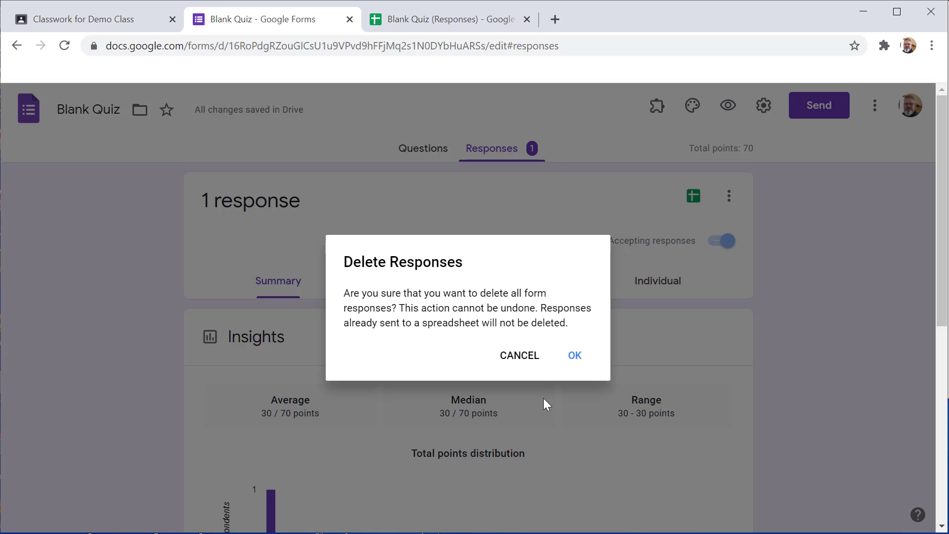
left_click(577, 360)
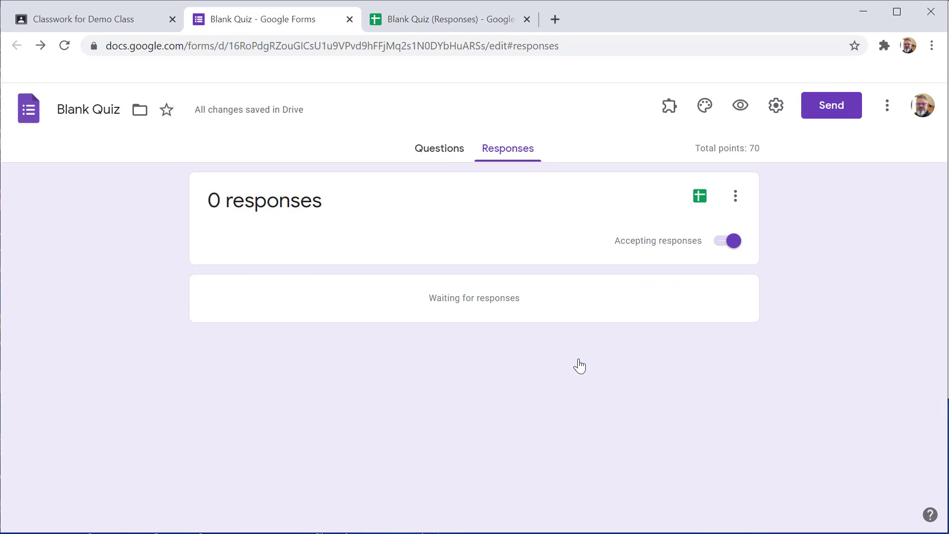
left_click_drag(340, 206, 263, 206)
left_click(449, 158)
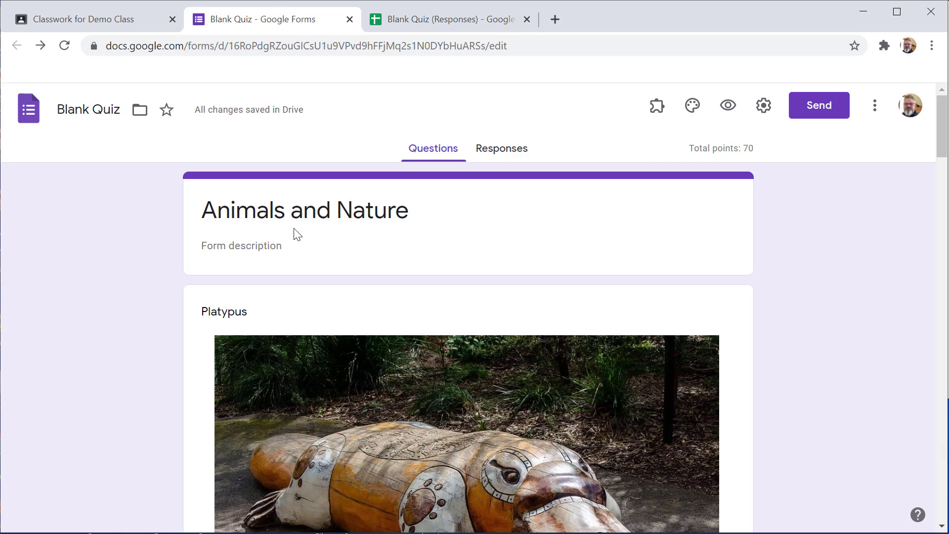
Close the form and spreadsheet tabs and assign the Animals and Nature Quiz to Demo Class
left_click(350, 20)
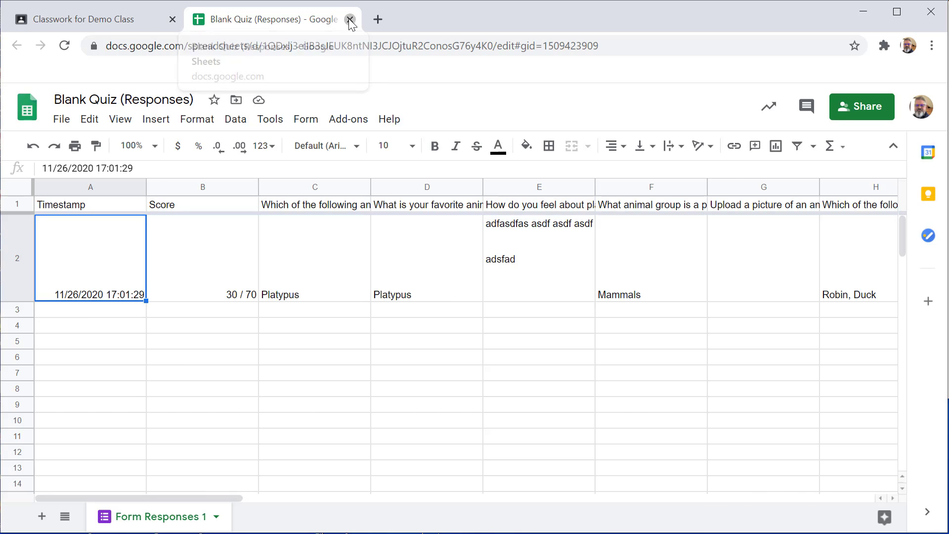
left_click(349, 20)
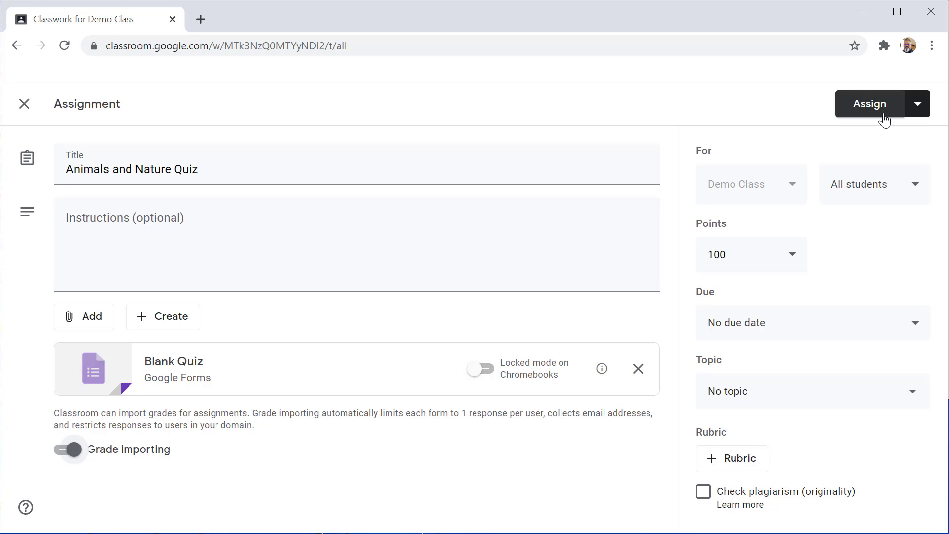
left_click(918, 108)
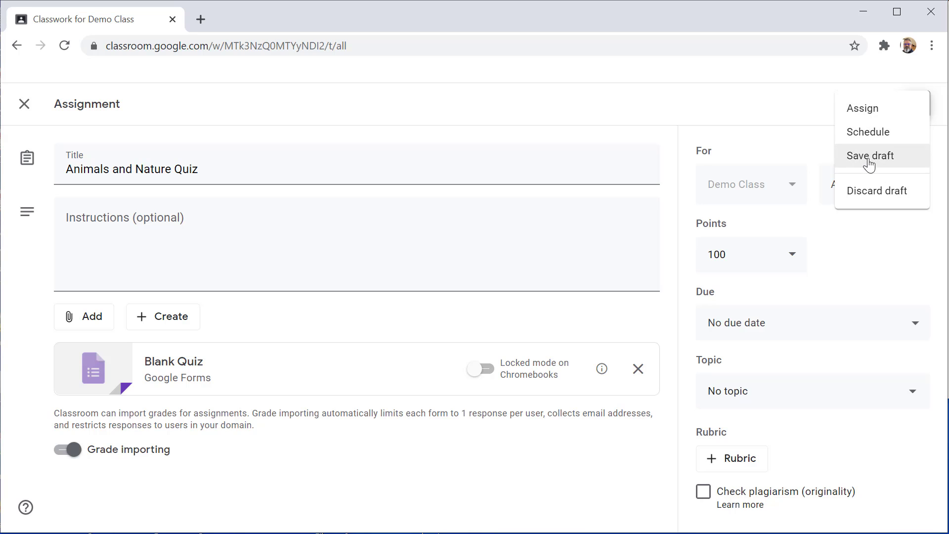
left_click(810, 118)
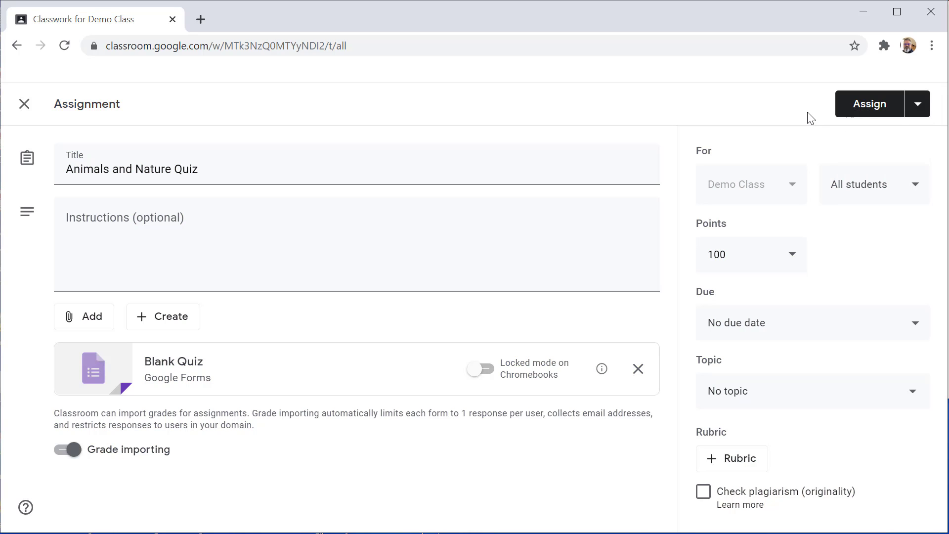
left_click(885, 113)
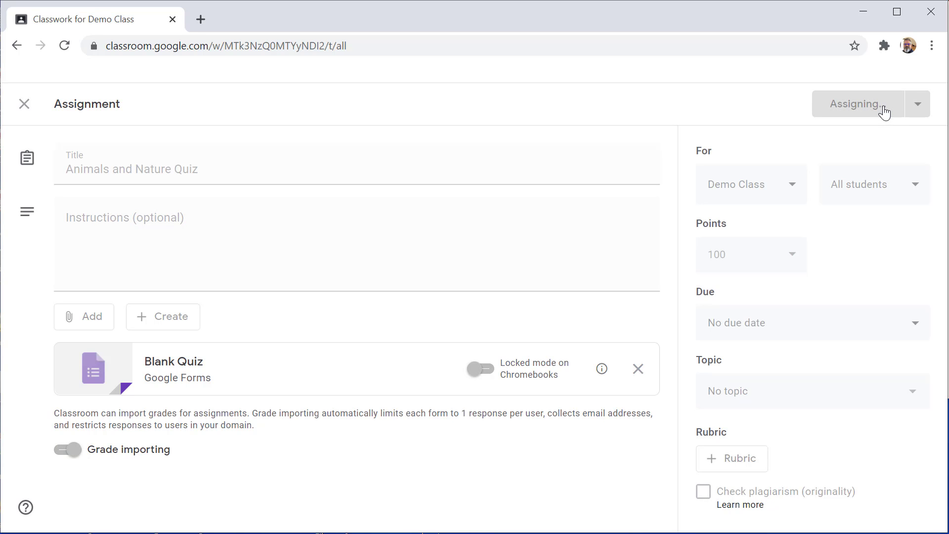